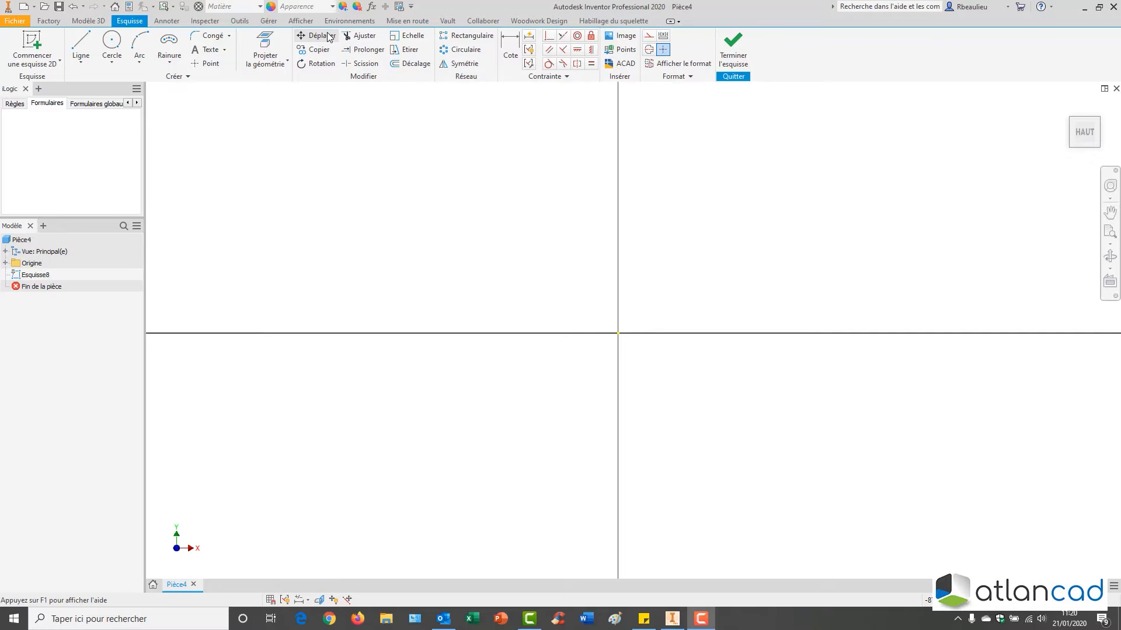
Sketch a two-point rectangle about 268 mm wide above the horizontal axis, on the negative X side of the origin
click(169, 61)
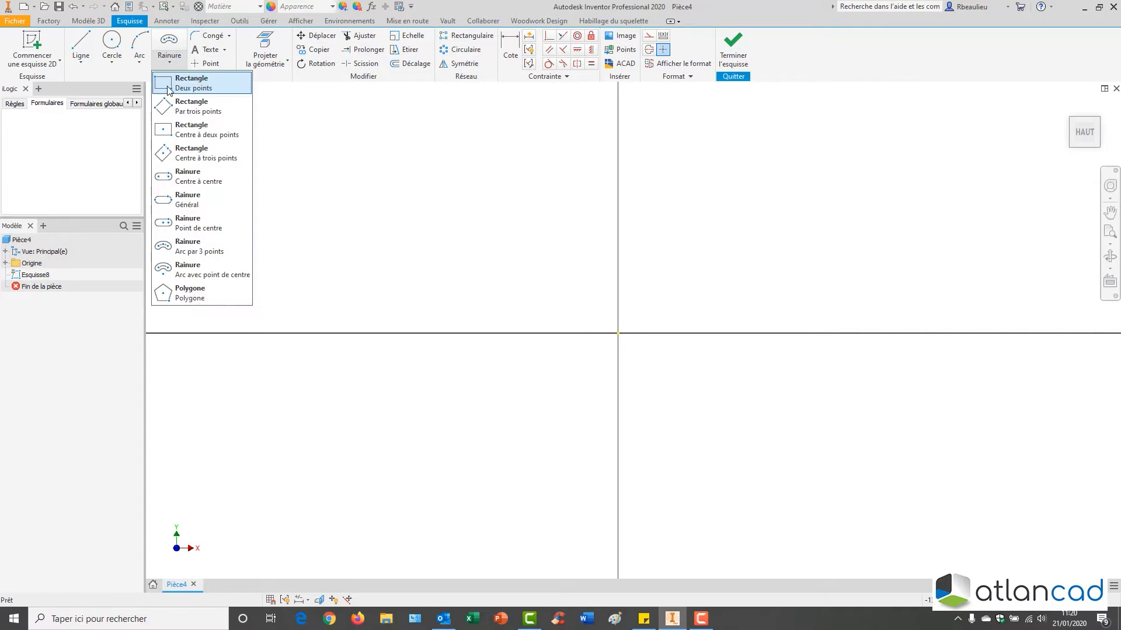
click(168, 86)
click(420, 230)
click(508, 267)
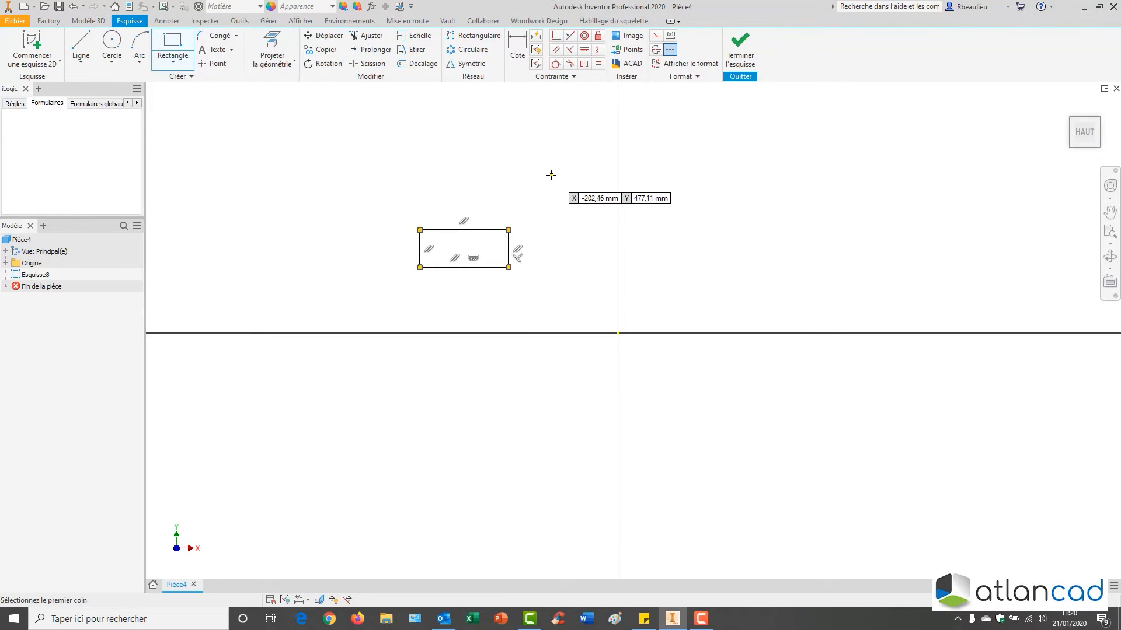
Move the whole rectangle with the Move tool, using its lower-left corner as base point, to the positive X side of the vertical axis
click(323, 35)
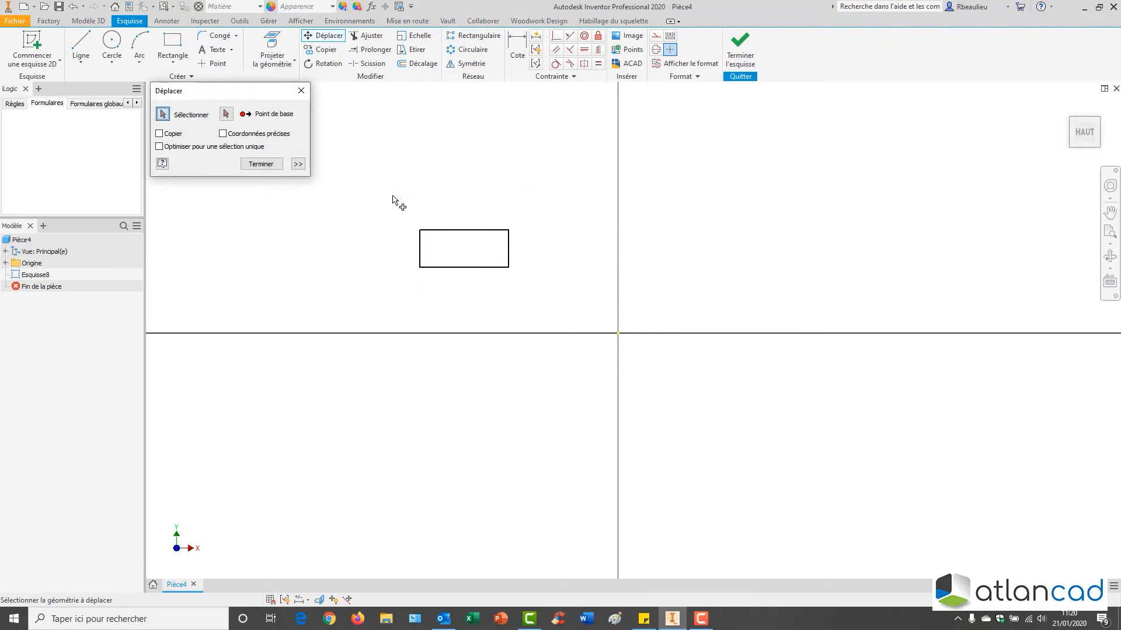
drag(395, 199, 512, 274)
click(226, 113)
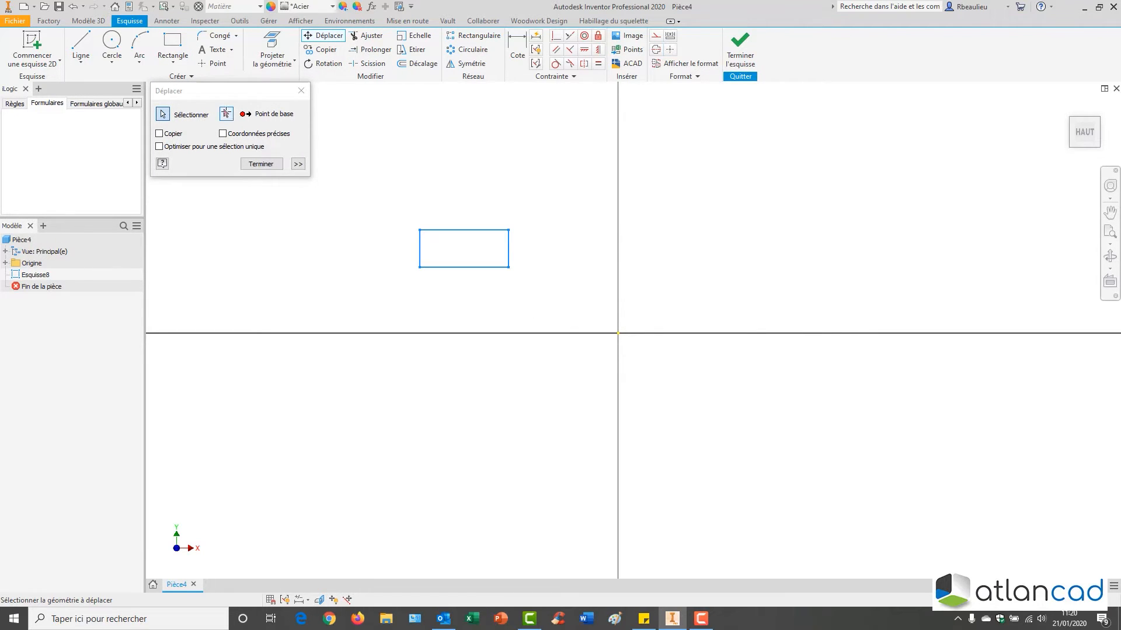
click(419, 268)
click(689, 227)
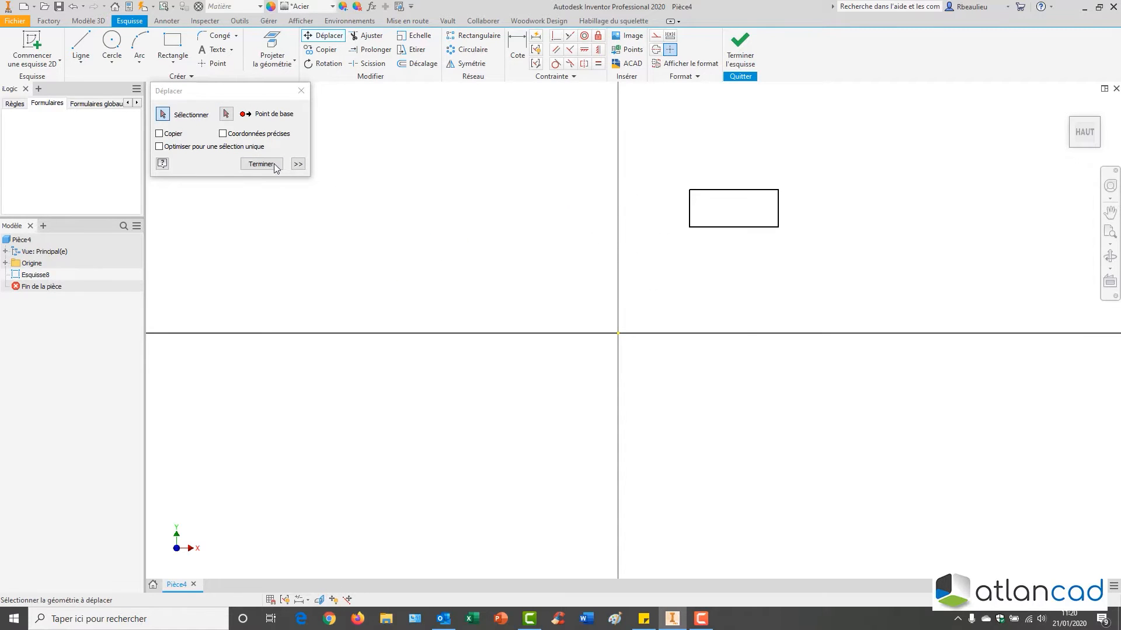
click(275, 164)
Reposition the whole rectangle by hand, without the Move tool, back to the negative X side of the vertical axis
middle_drag(671, 166, 596, 175)
drag(597, 161, 716, 265)
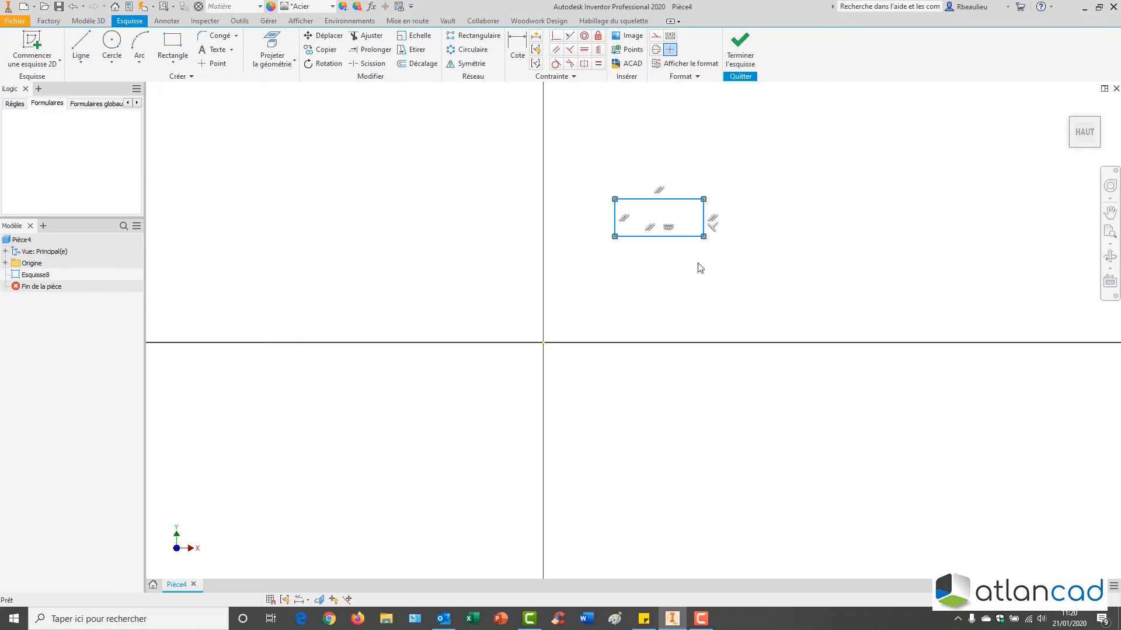
drag(667, 228, 594, 255)
click(652, 251)
drag(656, 237, 695, 240)
drag(594, 184, 743, 273)
drag(674, 251, 449, 283)
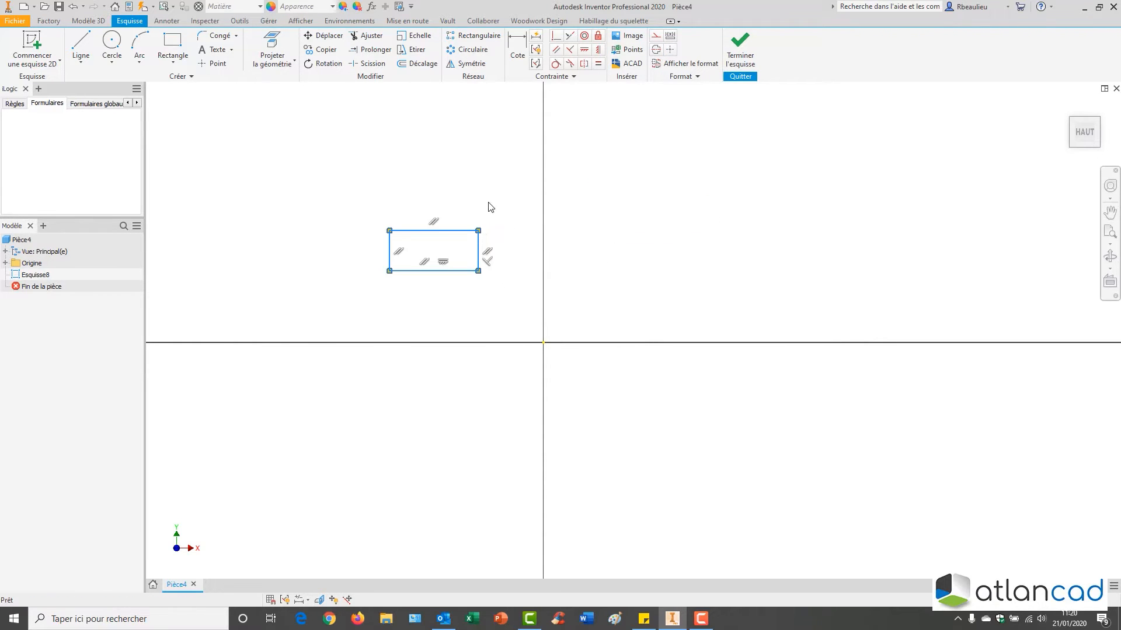
click(491, 207)
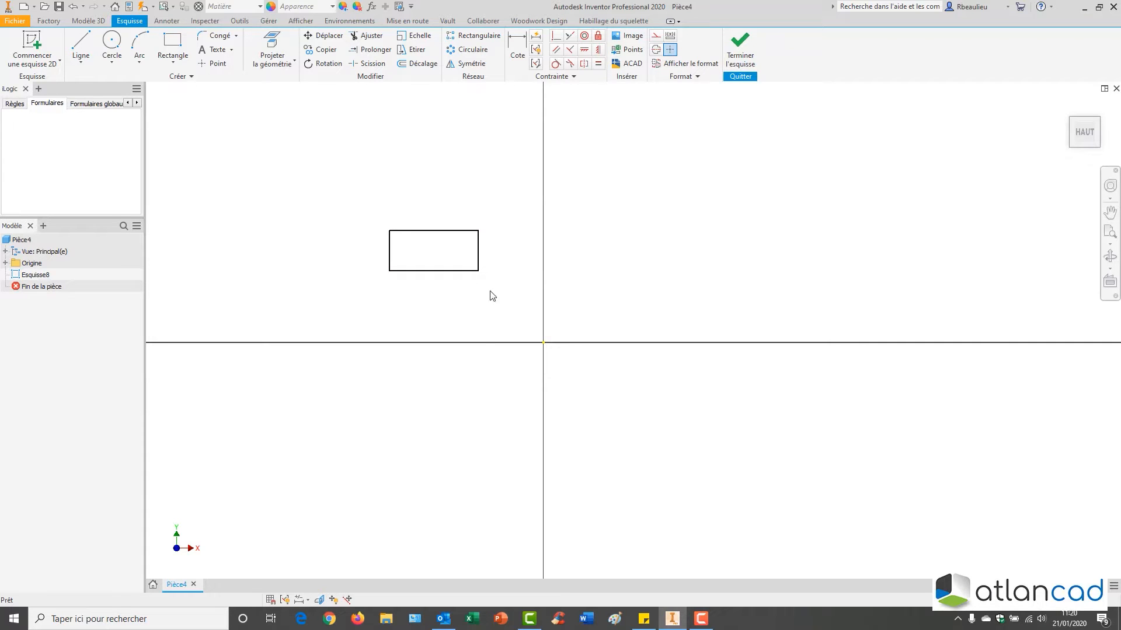
Dimension the rectangle's width and height, accepting both values as drawn
right_click(437, 175)
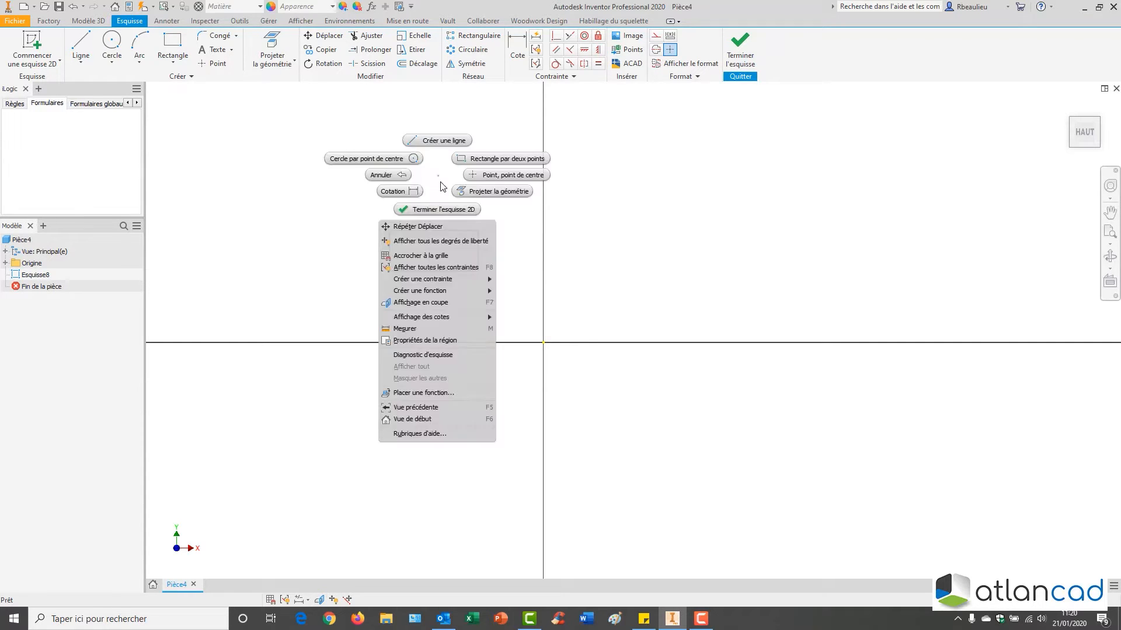
click(408, 192)
click(440, 230)
click(441, 201)
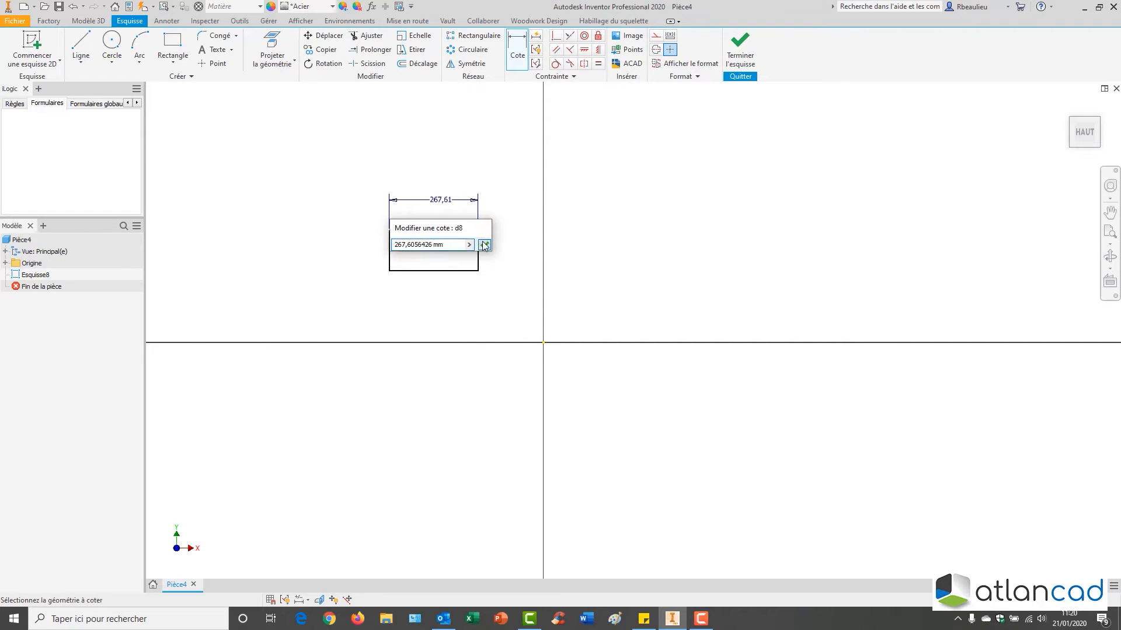
click(483, 244)
click(478, 251)
click(496, 243)
click(538, 289)
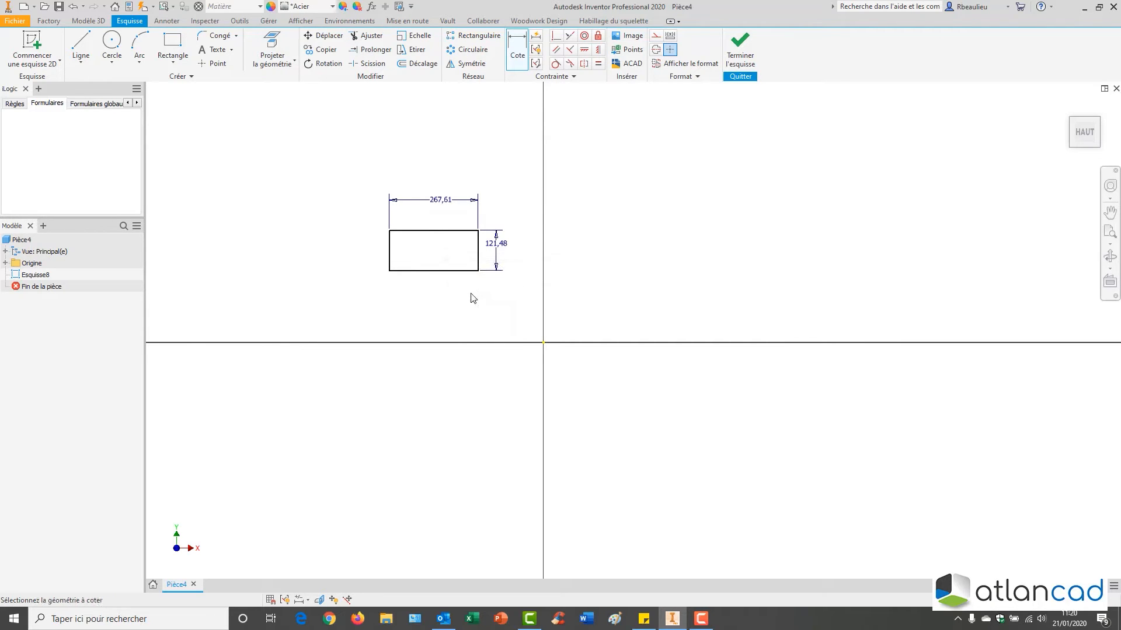
Dimension the horizontal distance from the rectangle's right edge to the origin as 250 mm
click(541, 343)
click(521, 202)
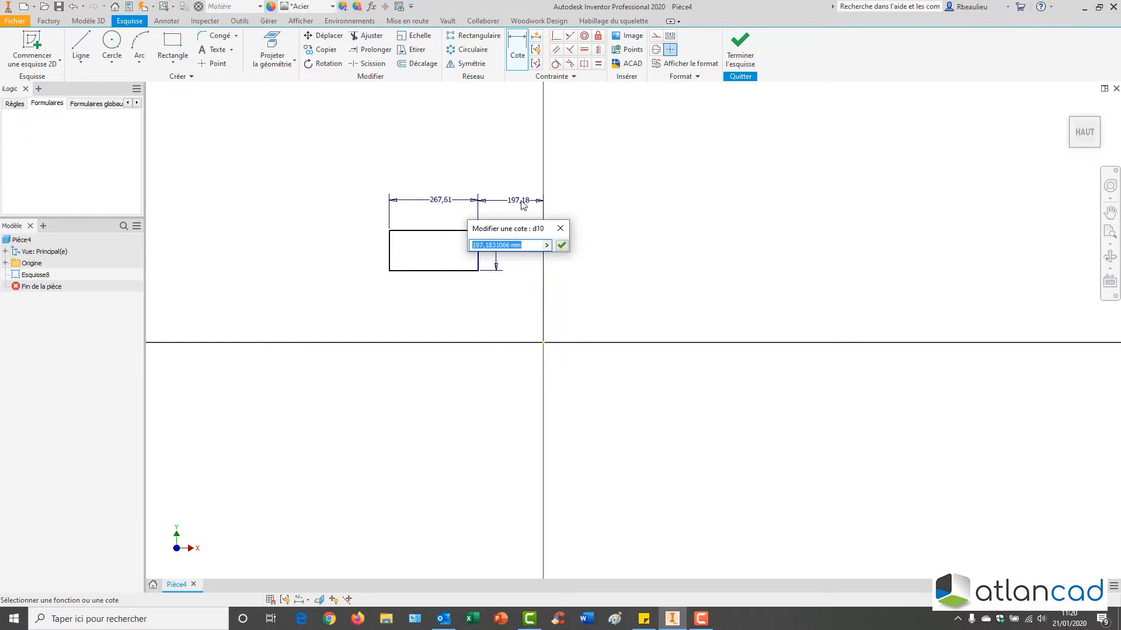
text(250)
key(Return)
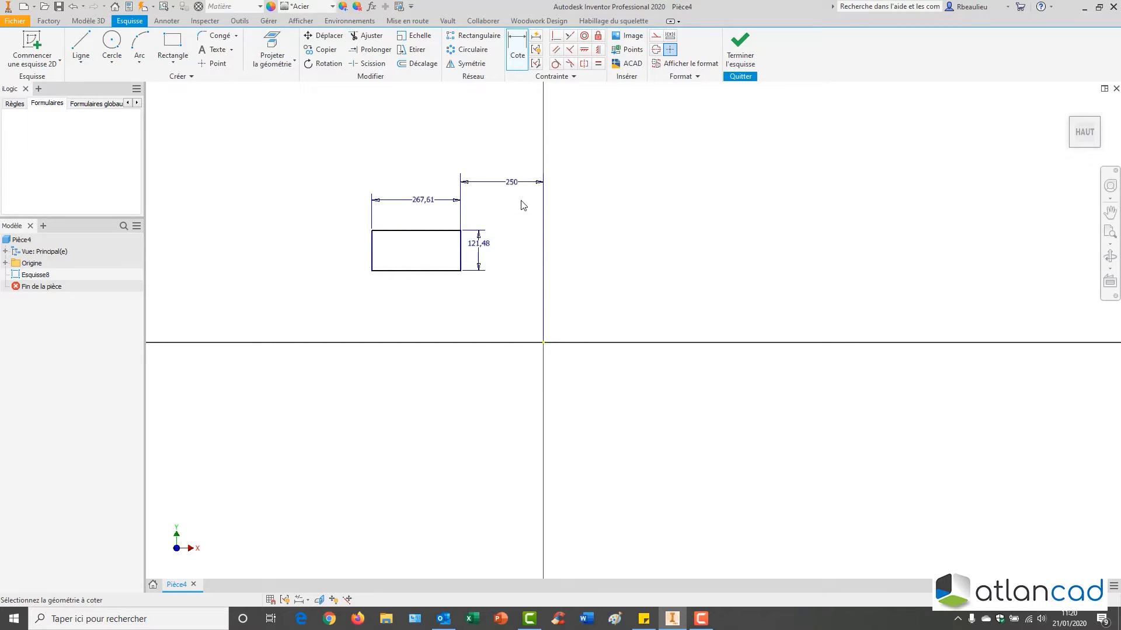
key(Escape)
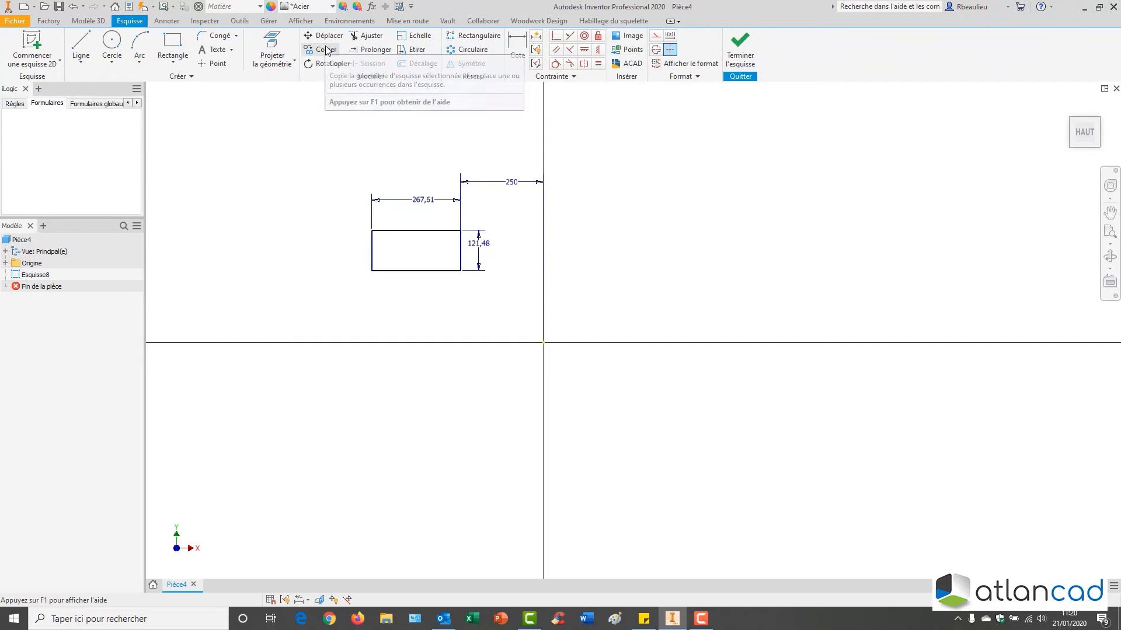
Delete the rectangle together with all its dimensions
middle_drag(428, 173, 433, 173)
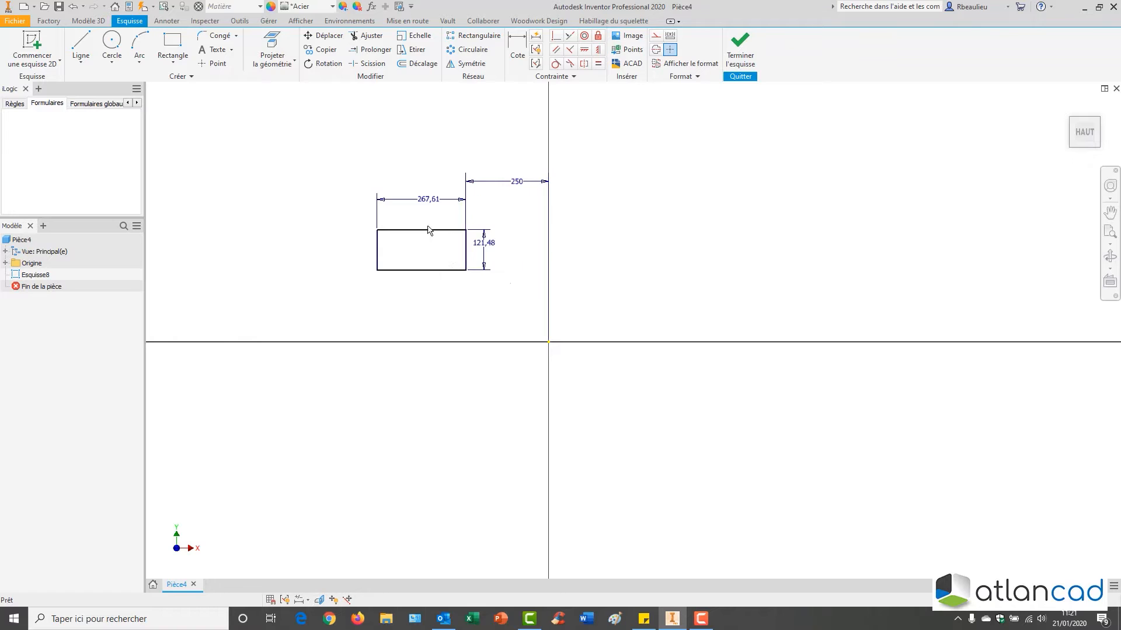
drag(511, 283, 291, 152)
key(Delete)
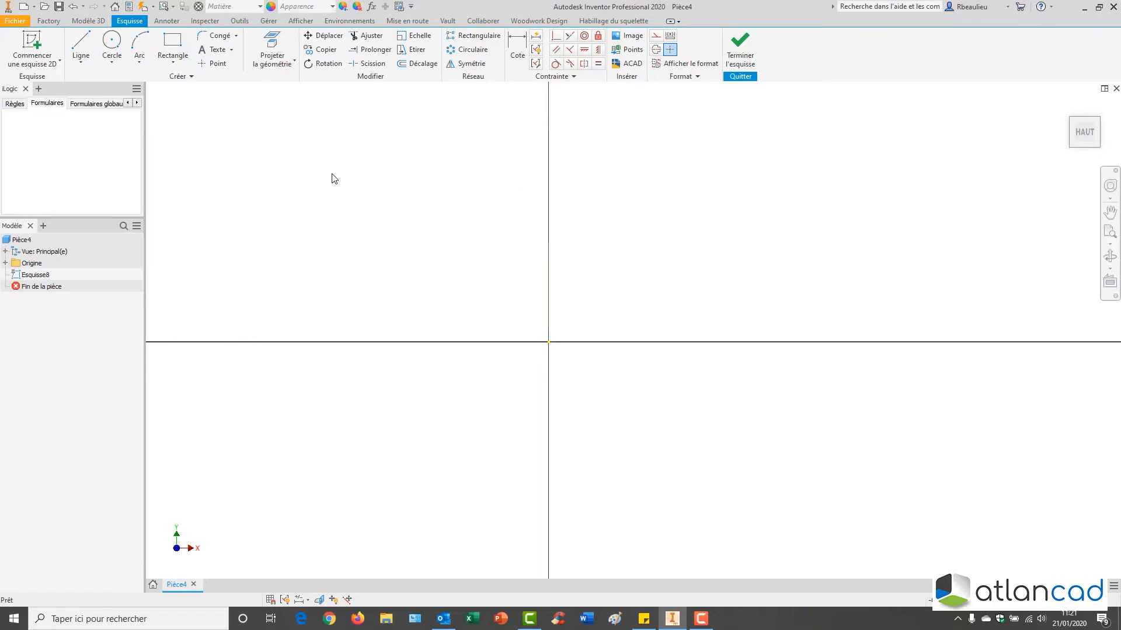
Sketch two crossing slanted lines above the horizontal axis and trim their overhanging ends to form a corner
click(81, 45)
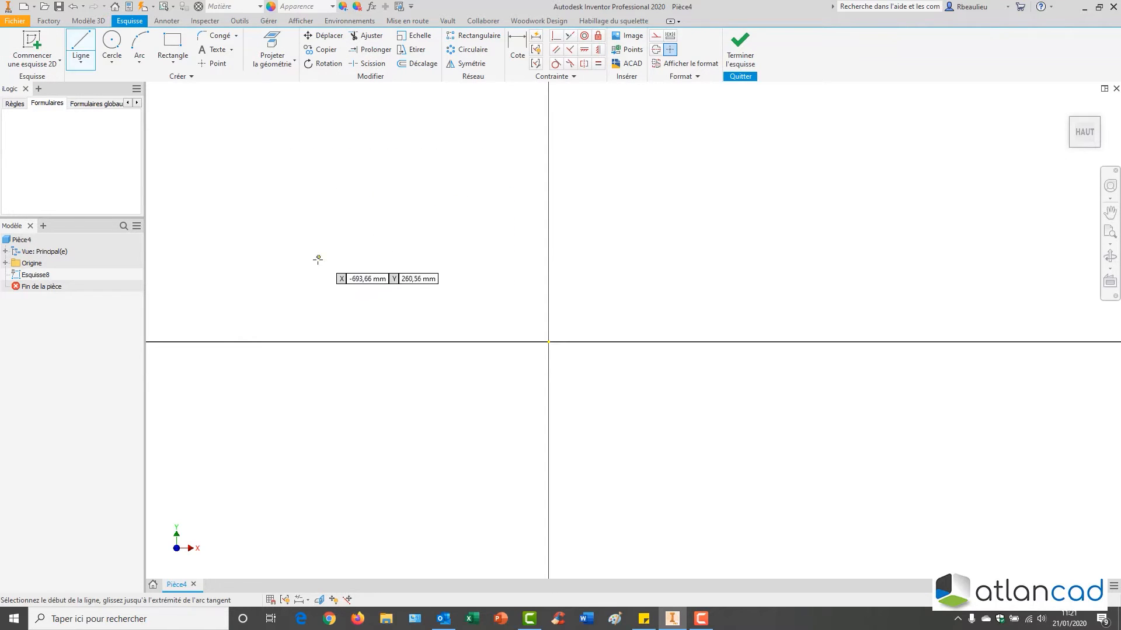
click(337, 263)
click(472, 201)
click(473, 201)
click(464, 294)
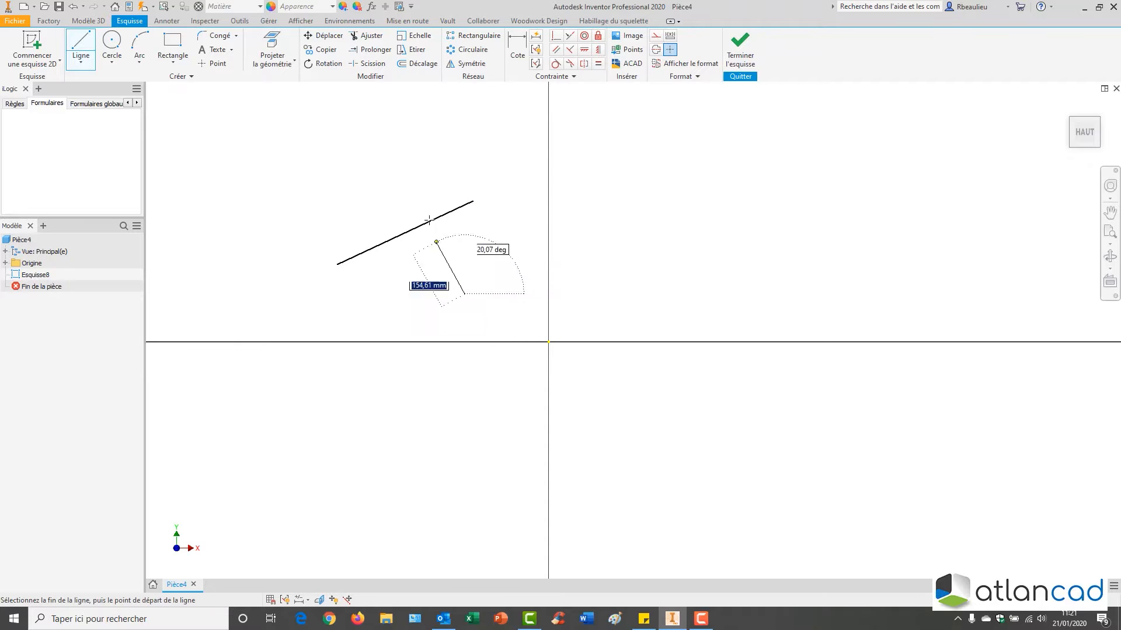
double_click(418, 182)
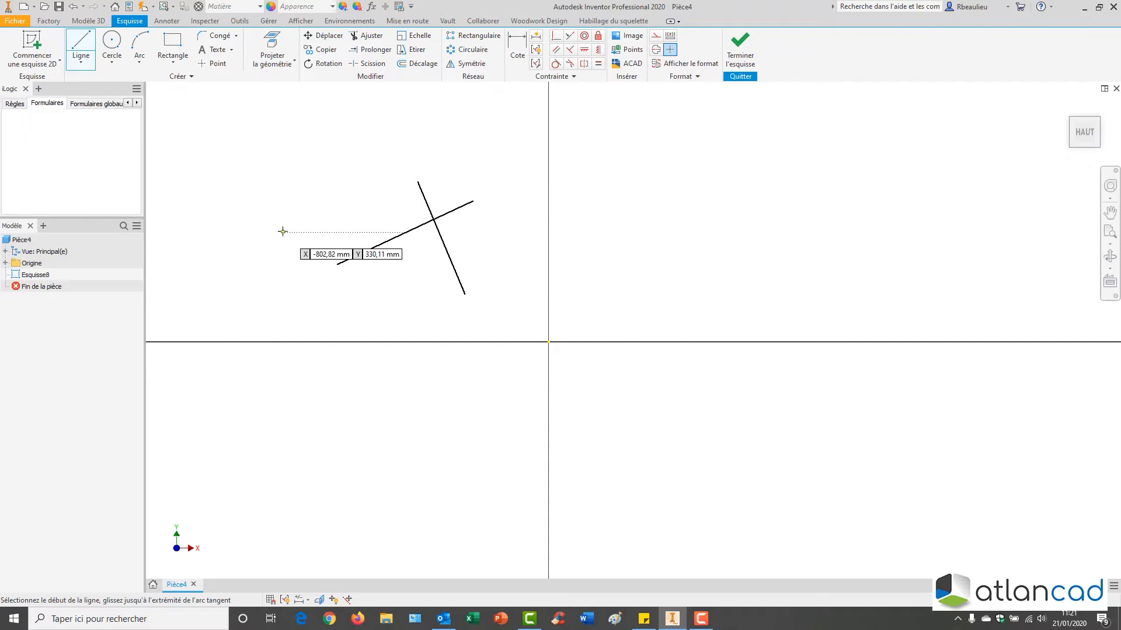
key(x)
click(424, 196)
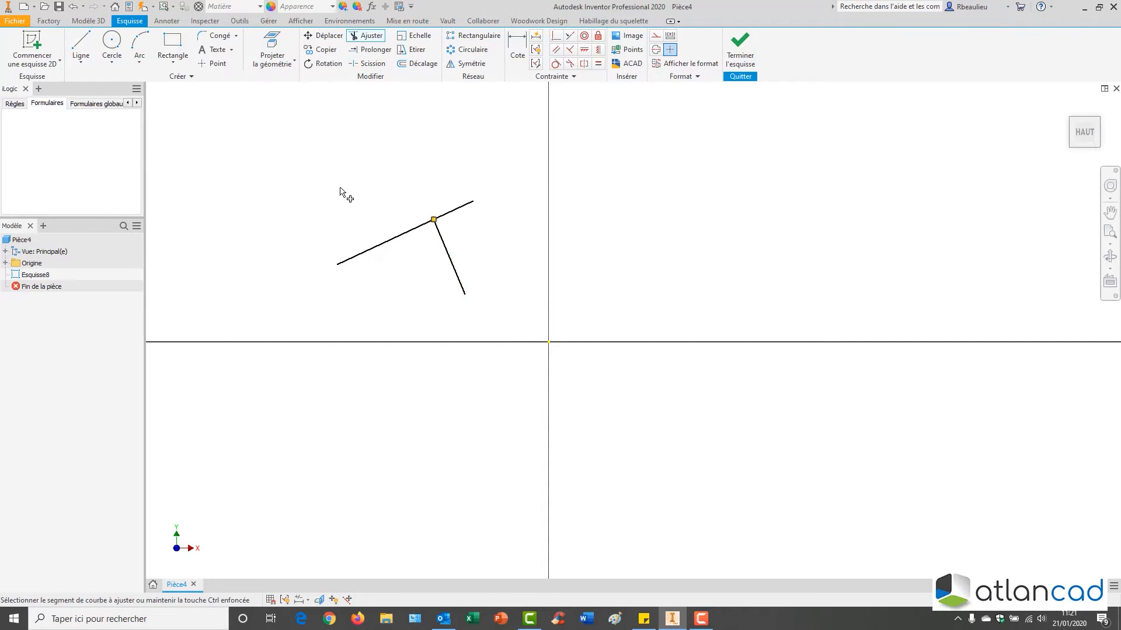
click(456, 212)
Sketch a larger corner of two connected slanted lines above the trimmed one
right_click(337, 145)
click(339, 114)
click(319, 181)
click(472, 118)
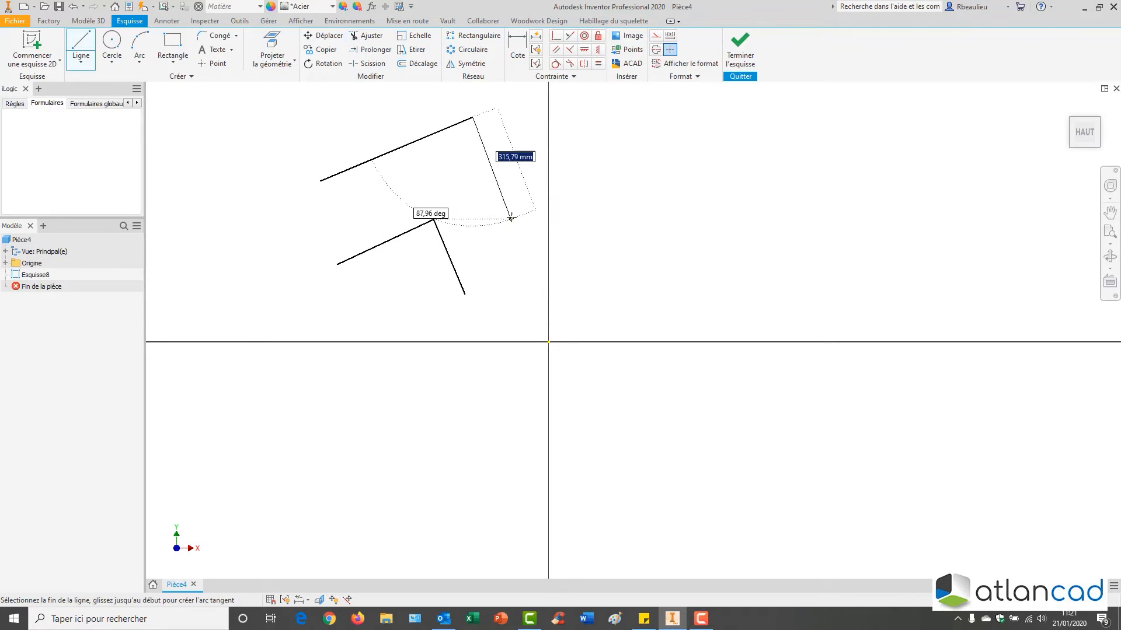
click(514, 215)
key(Escape)
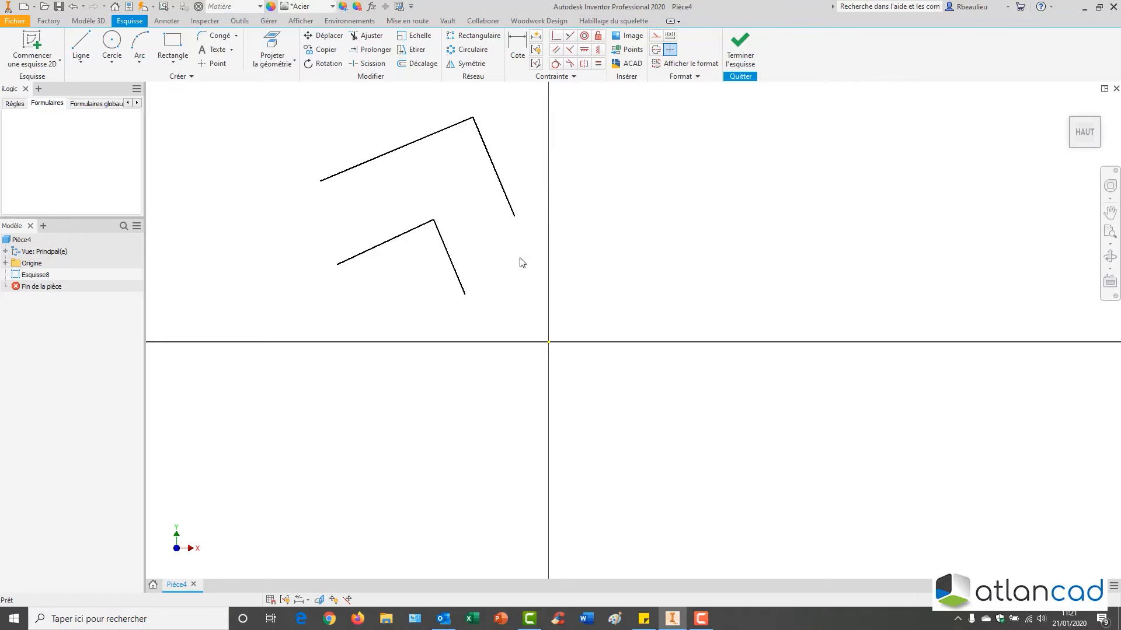
Delete both line corners from the sketch
mouse_move(537, 321)
mouse_down()
mouse_move(375, 120)
mouse_move(319, 86)
mouse_up()
key(Delete)
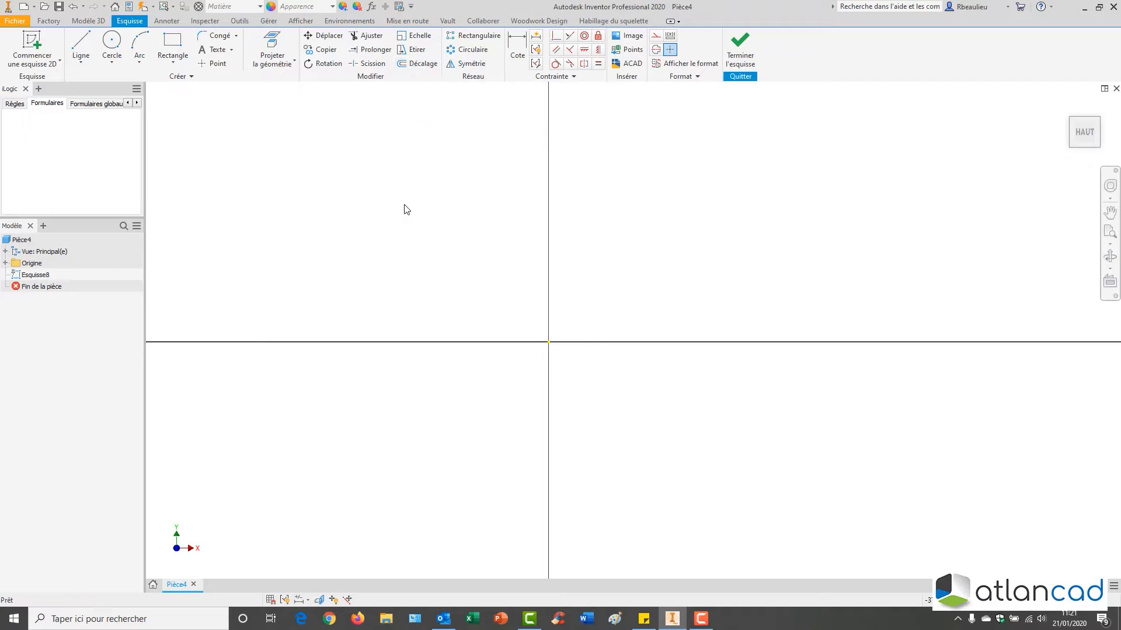
Draw a 200 mm horizontal line from the origin along positive X, followed by a slanted line going up and back toward the vertical axis
right_click(407, 210)
click(402, 177)
click(552, 343)
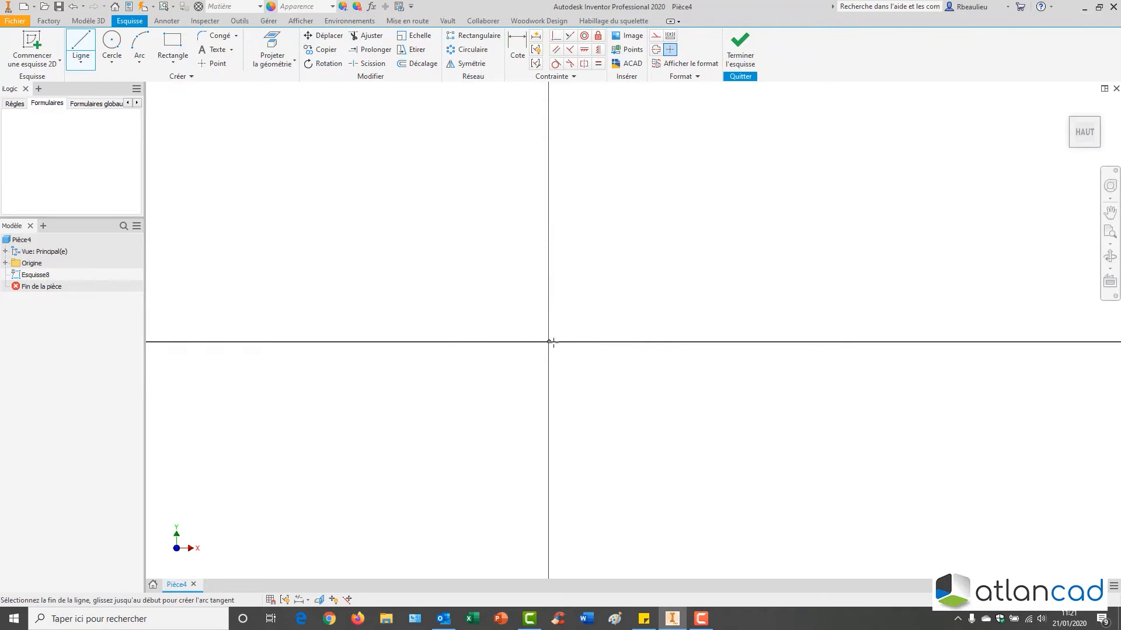
text(200)
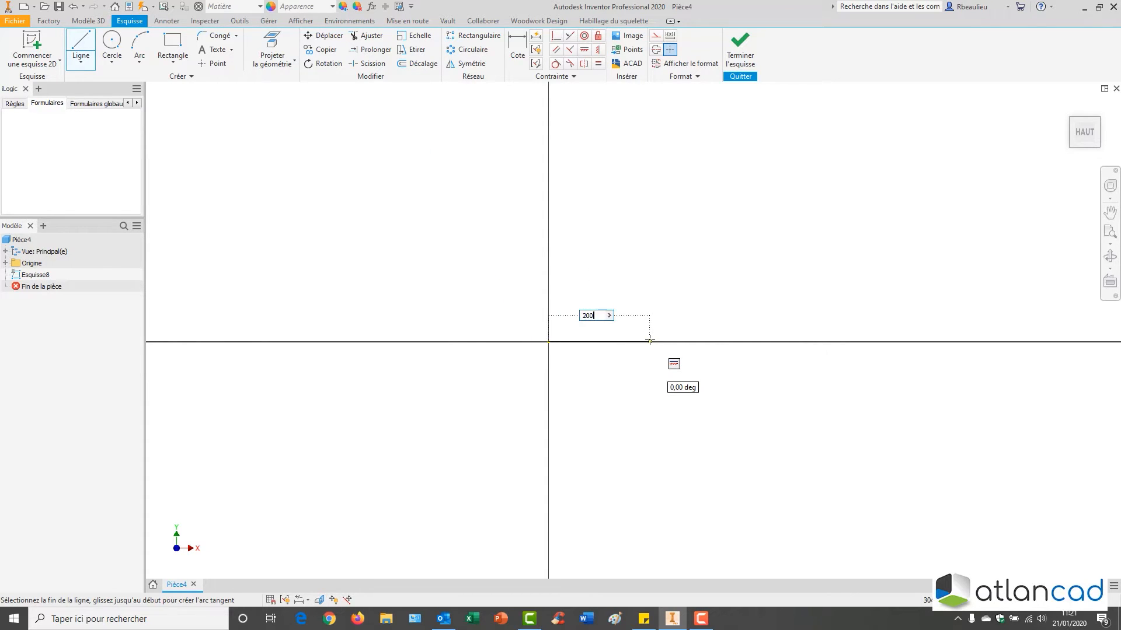
key(Return)
click(586, 296)
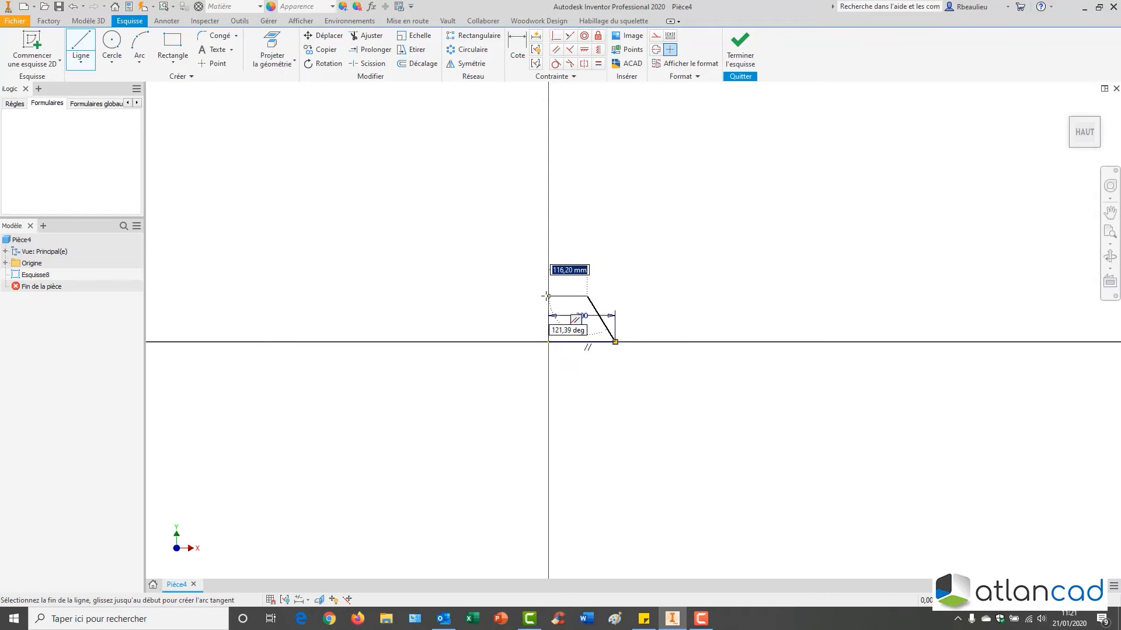
click(545, 296)
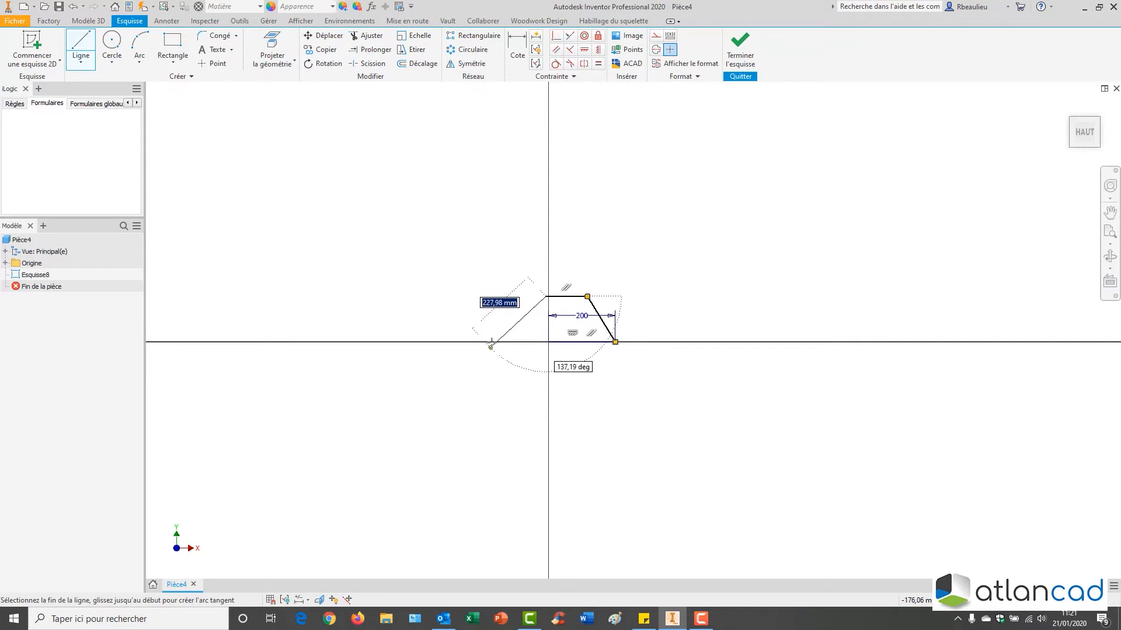
key(Escape)
key(ctrl+z)
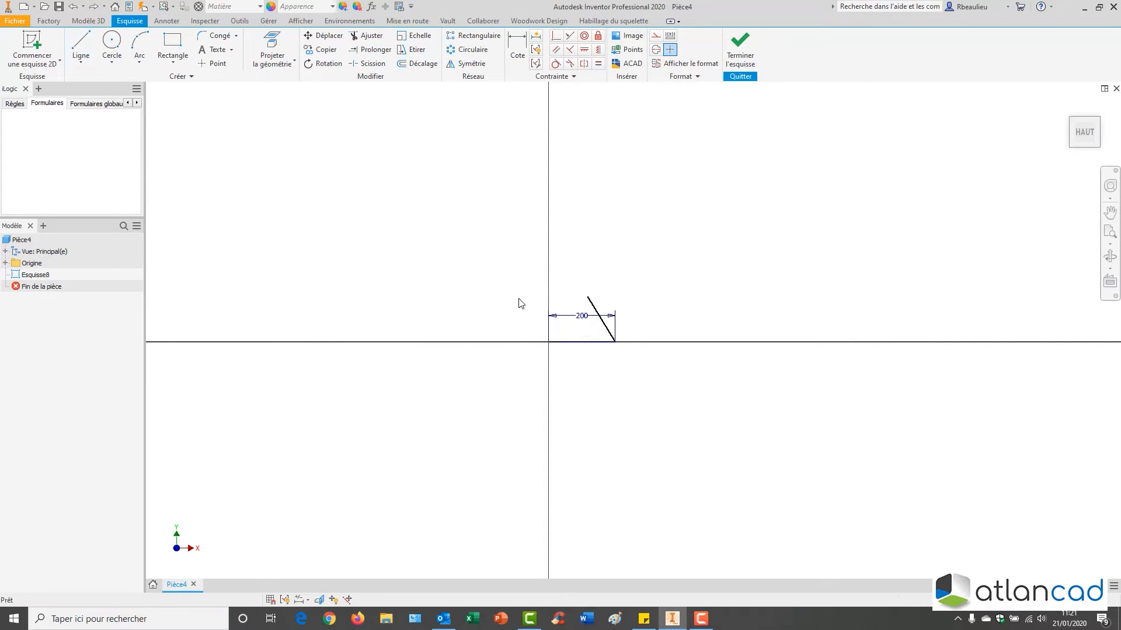
Draw a horizontal top edge about 116 mm long from the slanted line's upper end to above the origin, and close the trapezoid at the origin
right_click(519, 303)
click(514, 264)
click(587, 297)
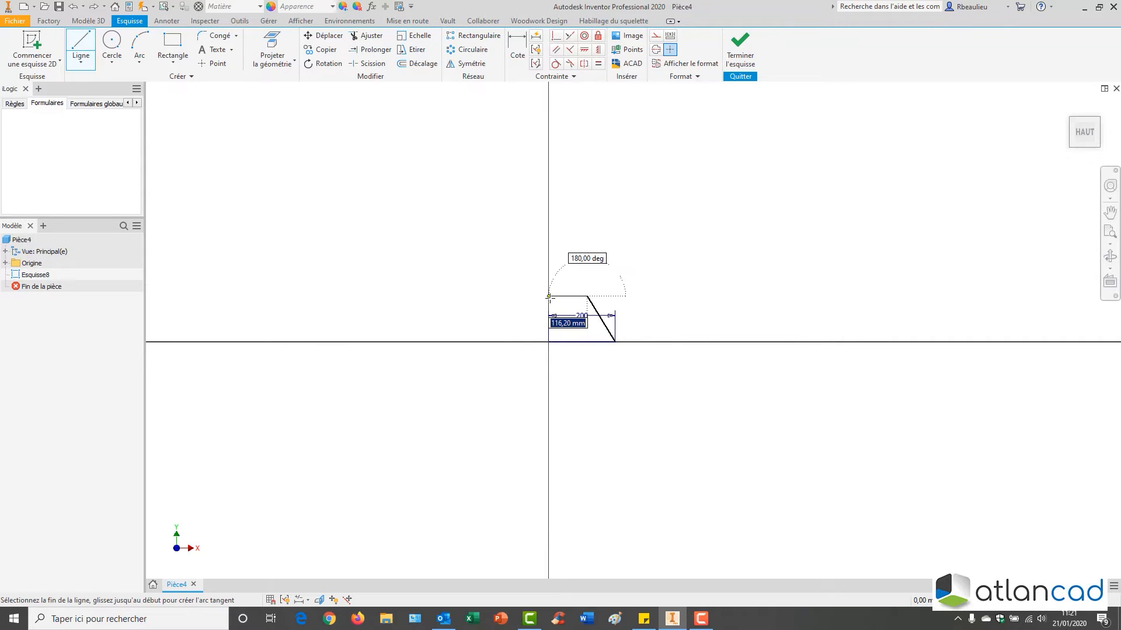
click(549, 297)
Dimension the trapezoid's vertical left edge as 120 mm
right_click(485, 307)
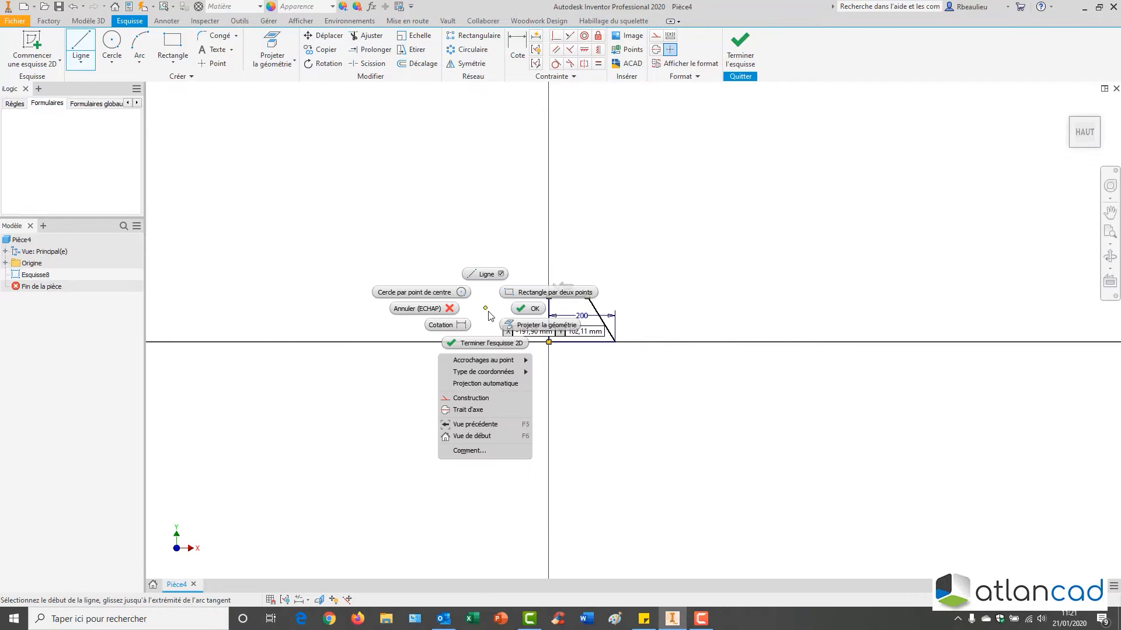
click(447, 324)
click(549, 318)
click(527, 323)
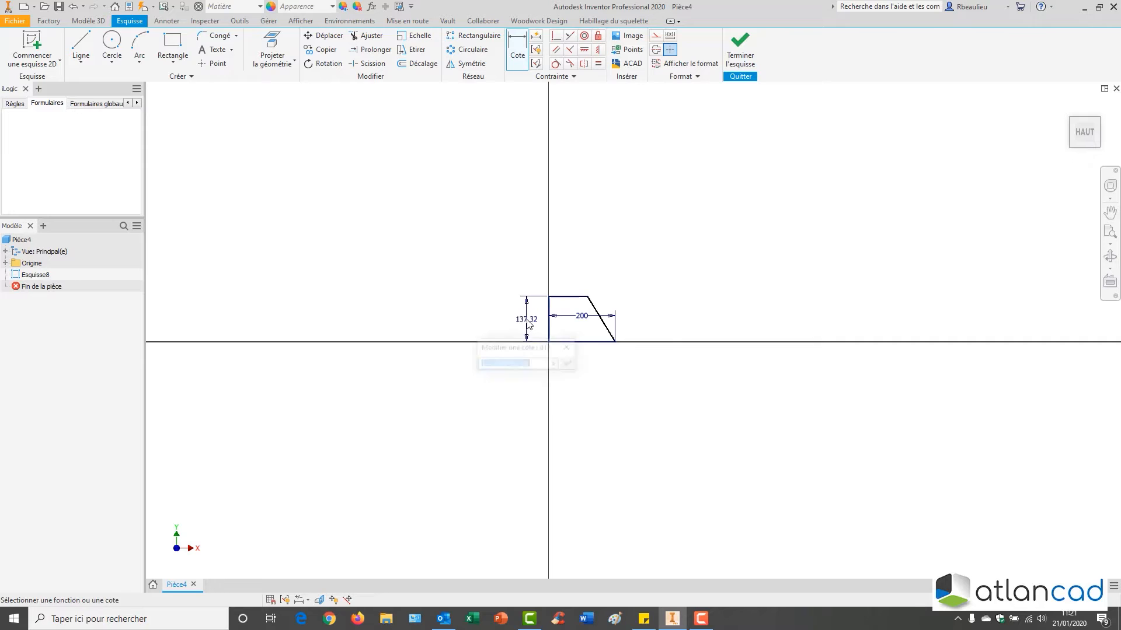
text(120)
key(Return)
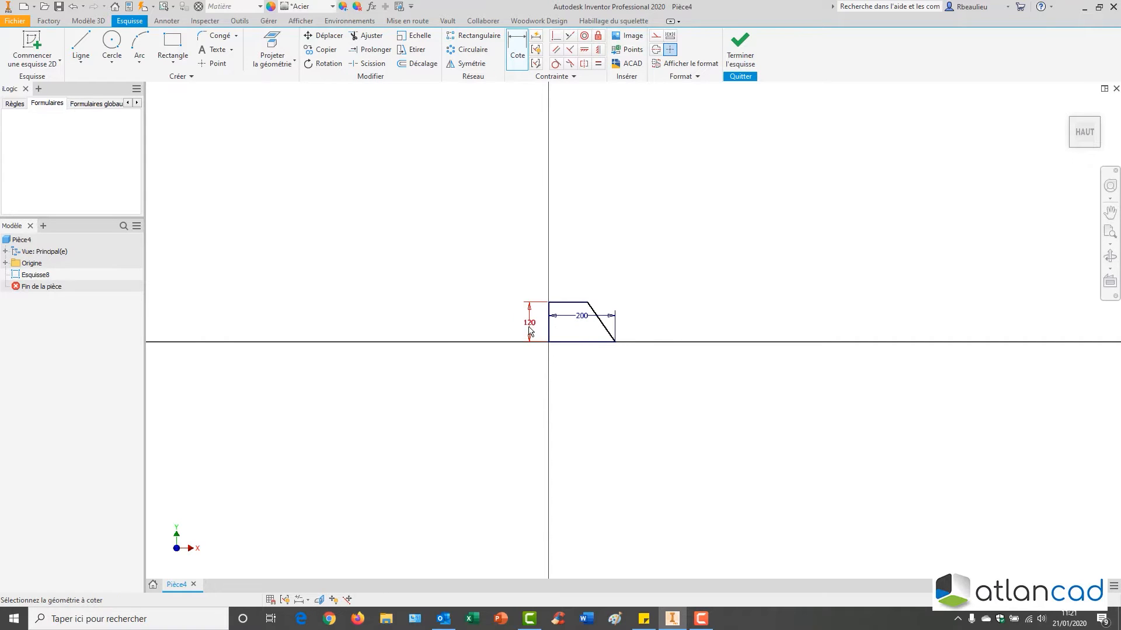
Dimension the trapezoid's top edge as 115 mm and reposition the 200 mm dimension below the base
click(562, 304)
click(570, 282)
text(11)
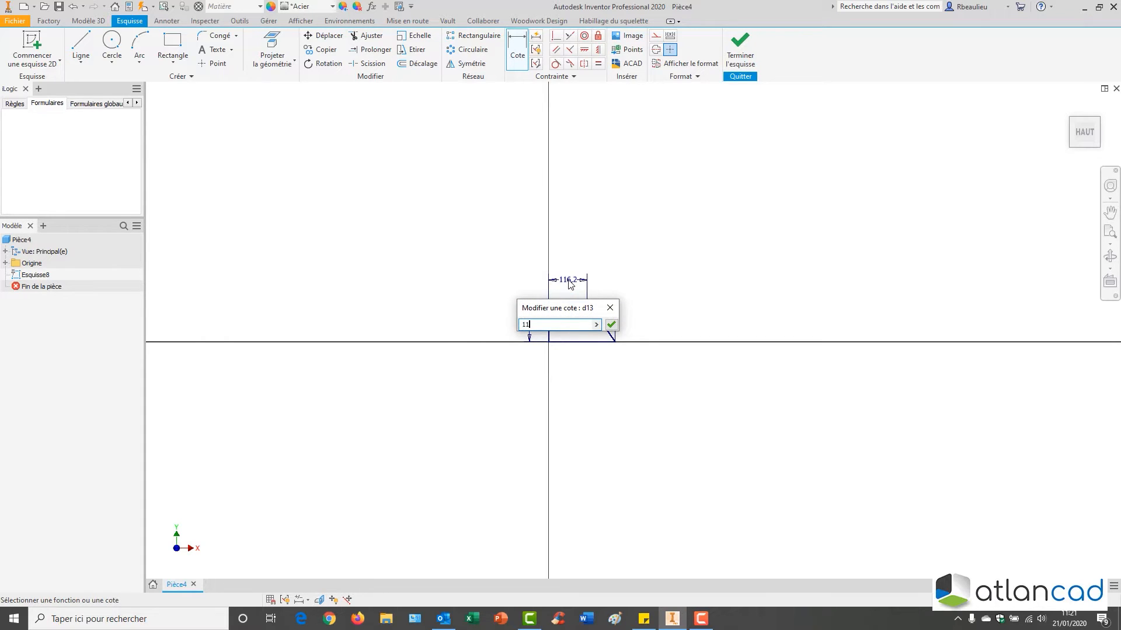
text(5)
key(Return)
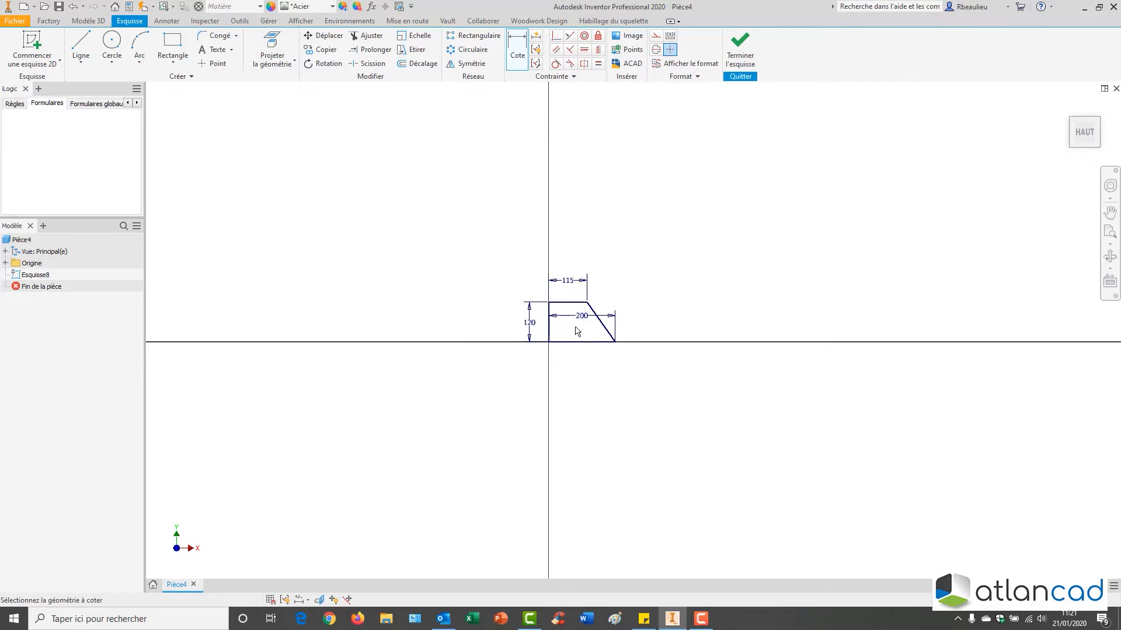
drag(582, 330, 572, 362)
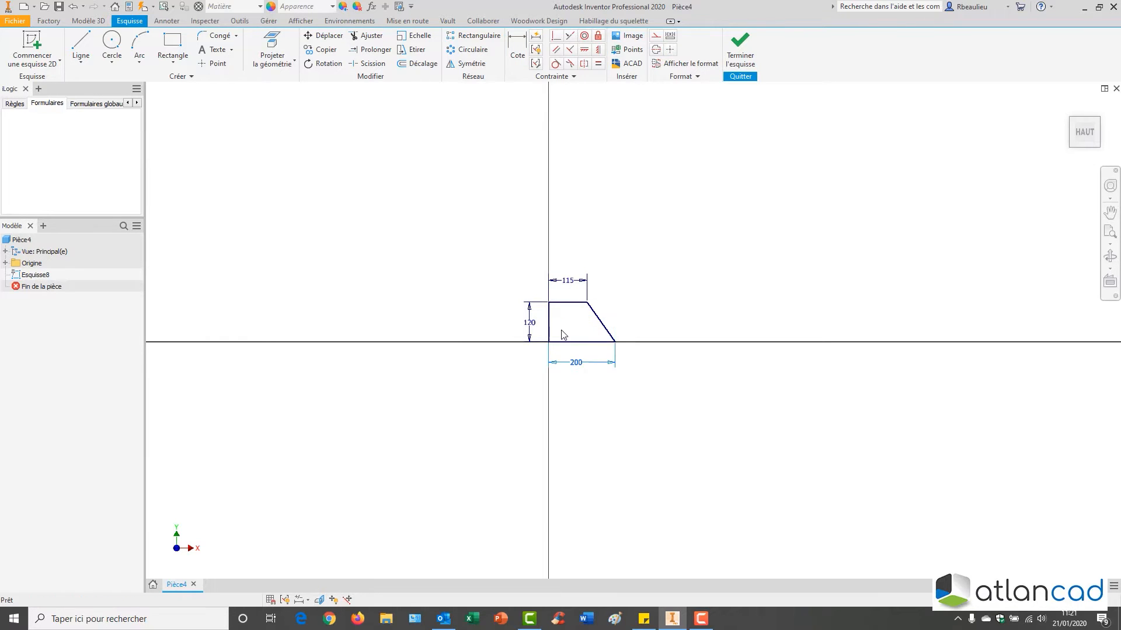
Offset the whole trapezoid loop inward by 20 mm
scroll(562, 328, up, 4)
middle_drag(592, 305, 566, 321)
click(575, 311)
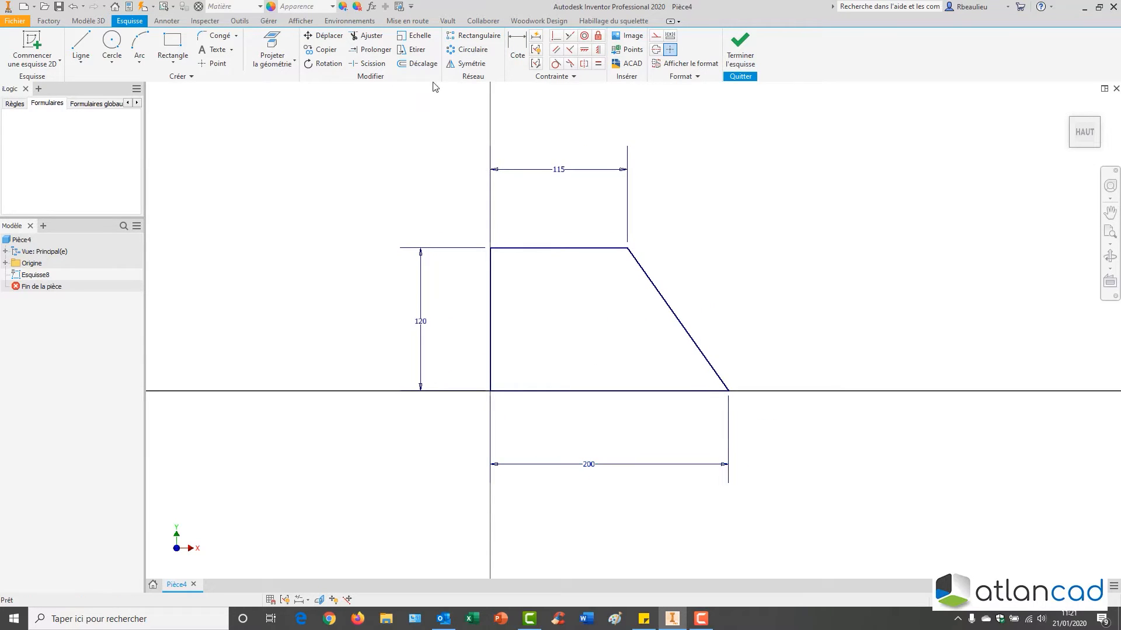
click(417, 63)
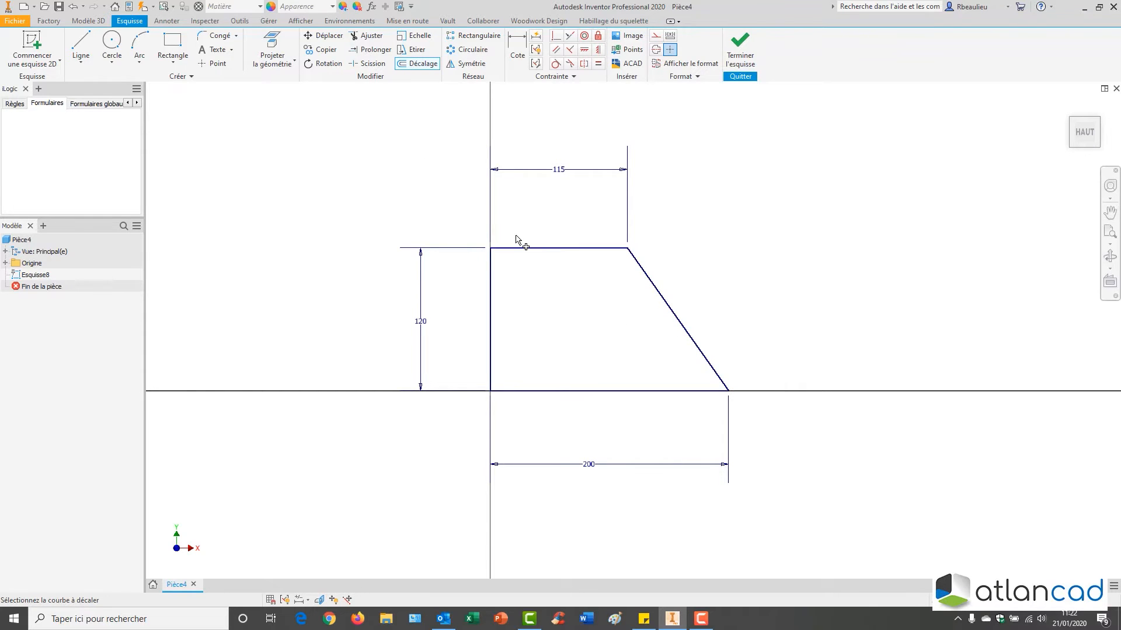
click(542, 255)
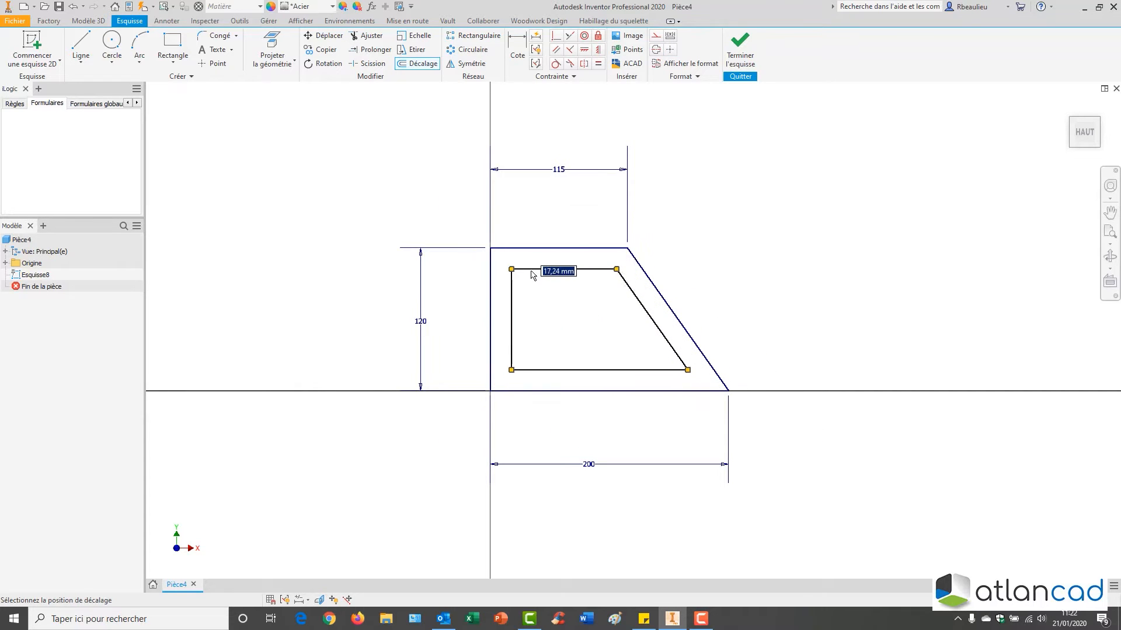
text(20)
key(Return)
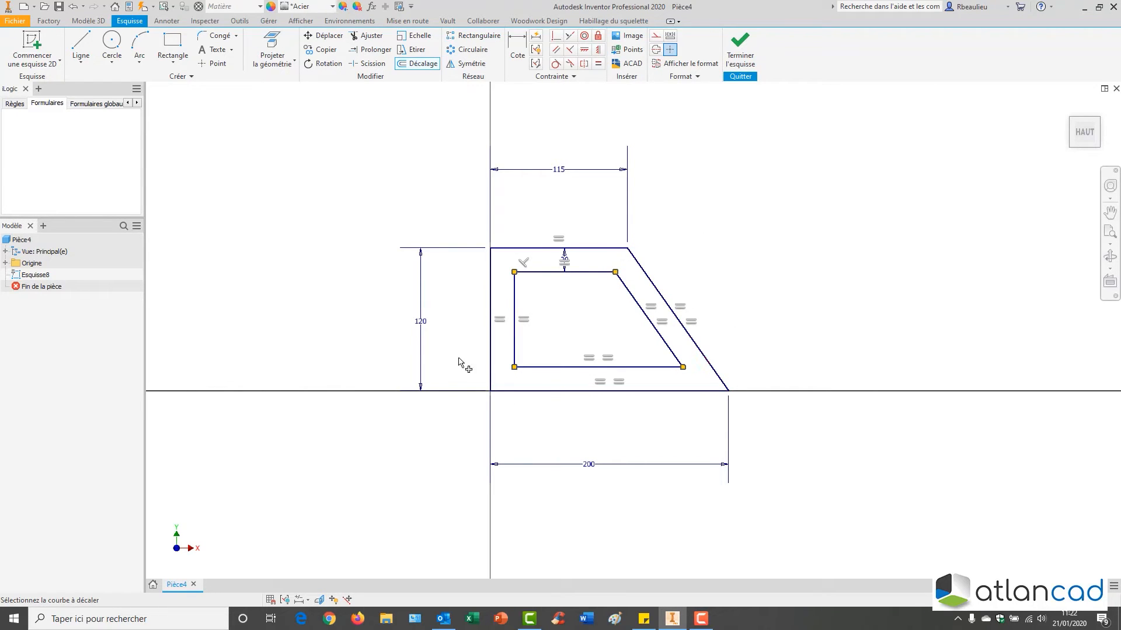
key(Escape)
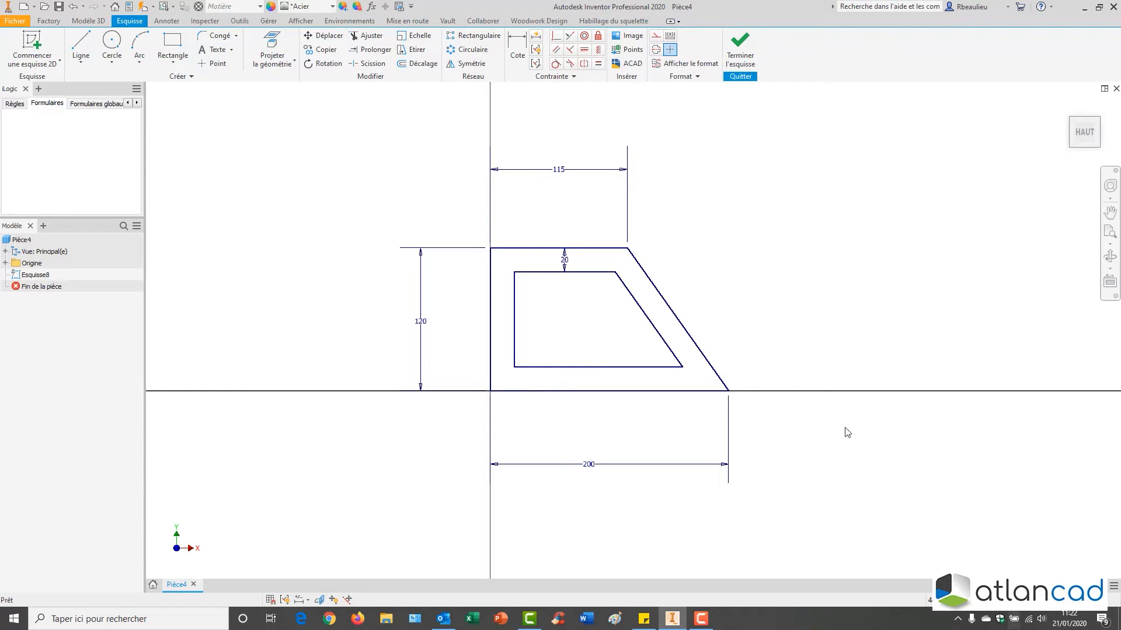
With loop selection turned off, offset the inner trapezoid's left, top and slanted edges inward by 15 mm, leaving out its base
middle_drag(604, 302, 641, 295)
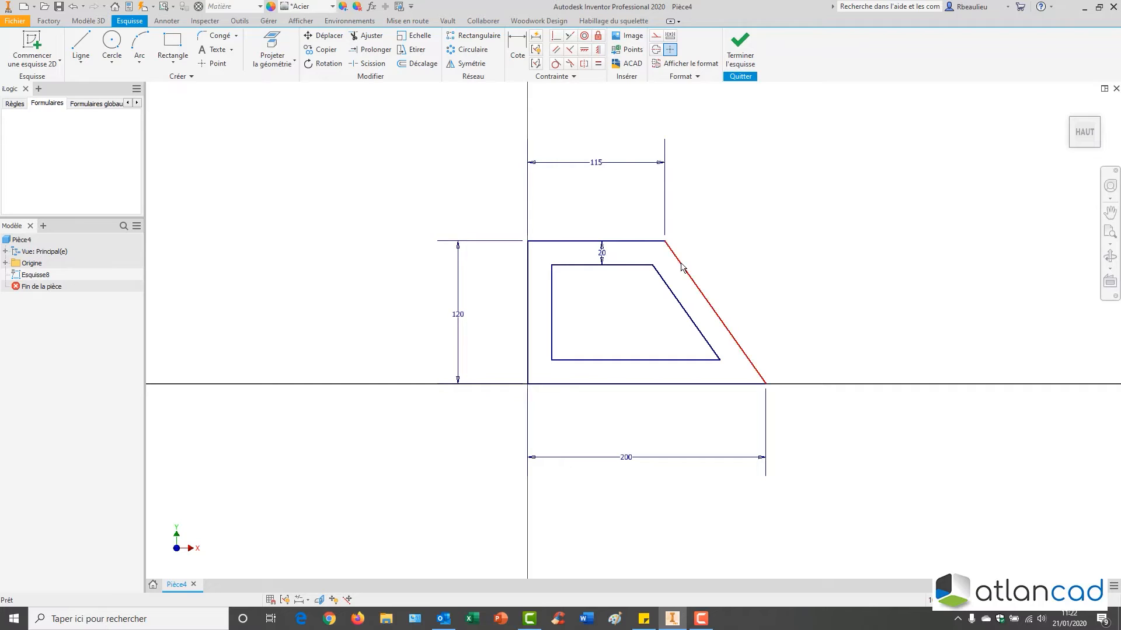
mouse_move(588, 217)
middle_down()
mouse_move(526, 205)
mouse_move(524, 220)
middle_up()
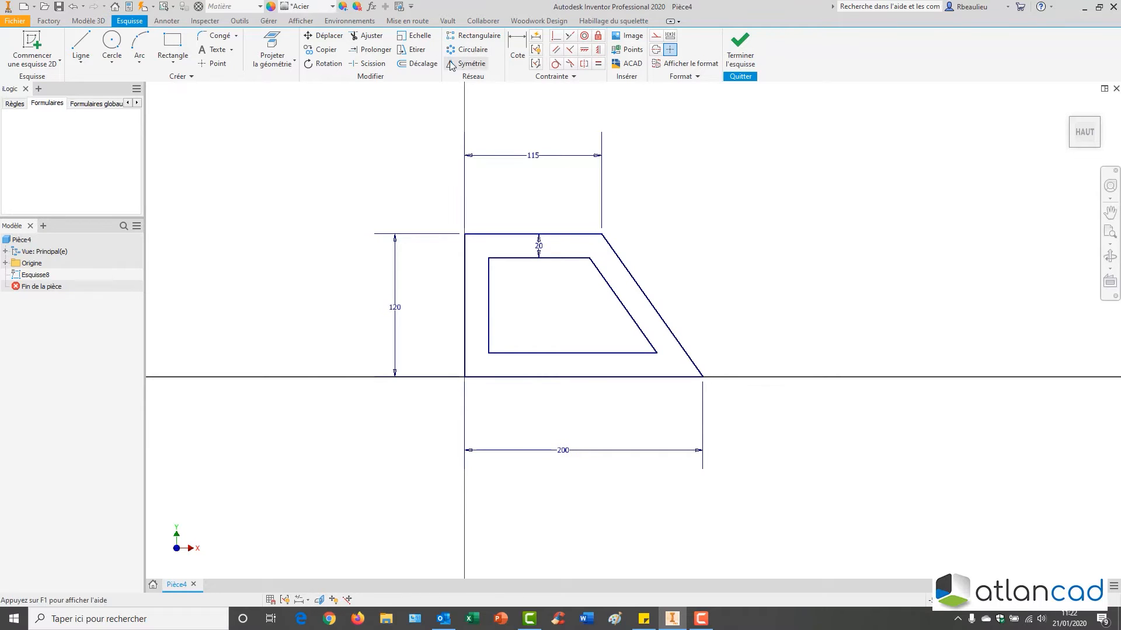
click(418, 63)
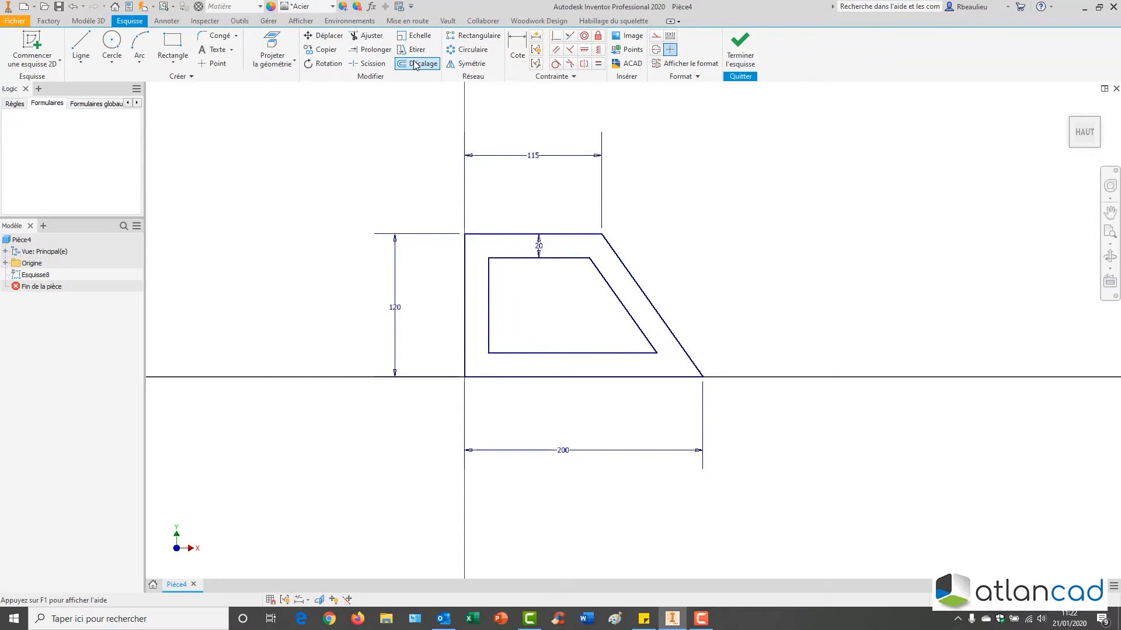
right_click(489, 179)
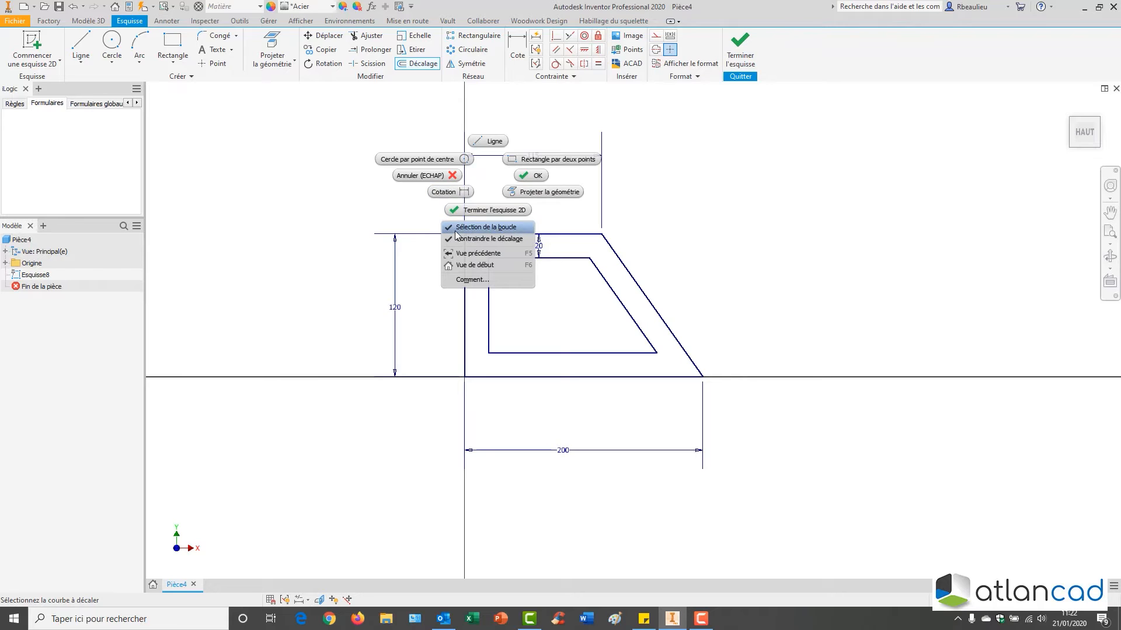
click(484, 231)
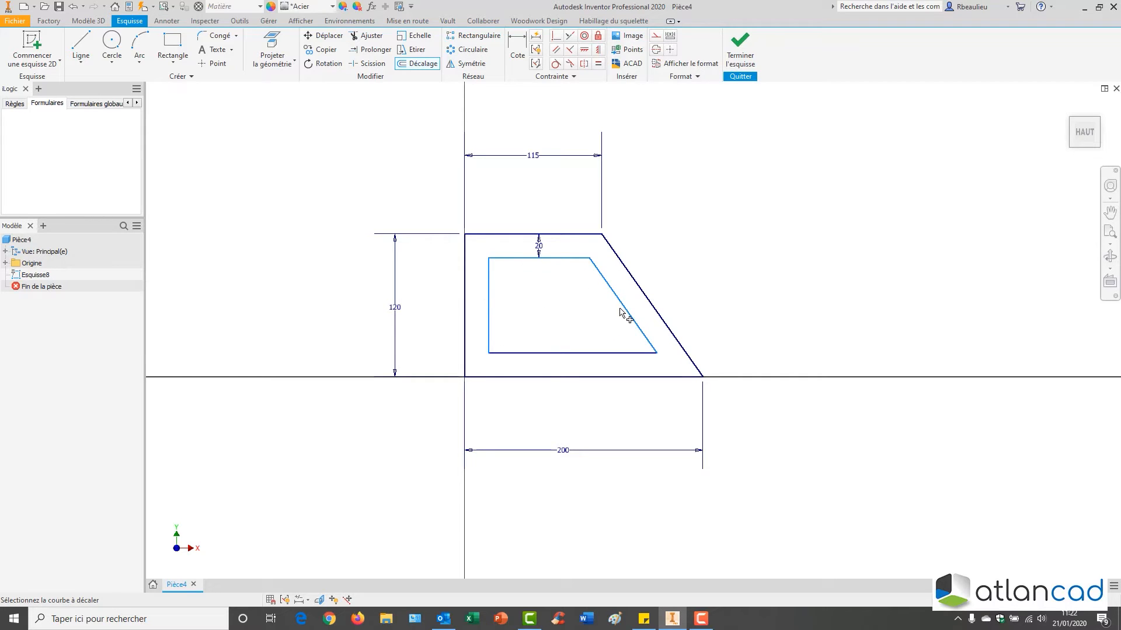
right_click(541, 295)
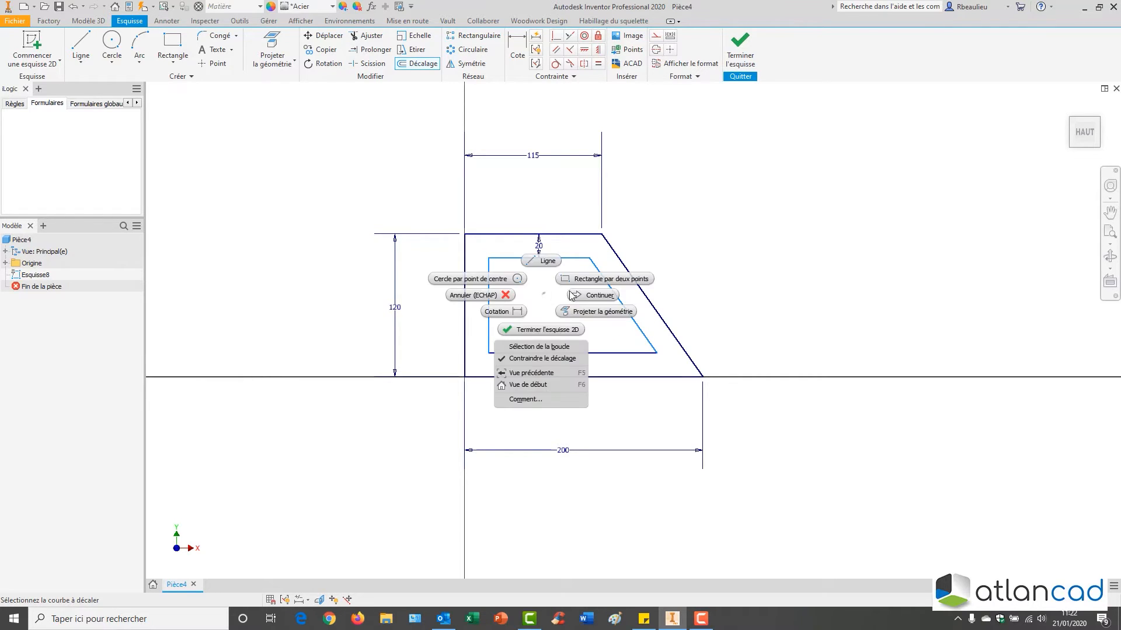
click(589, 300)
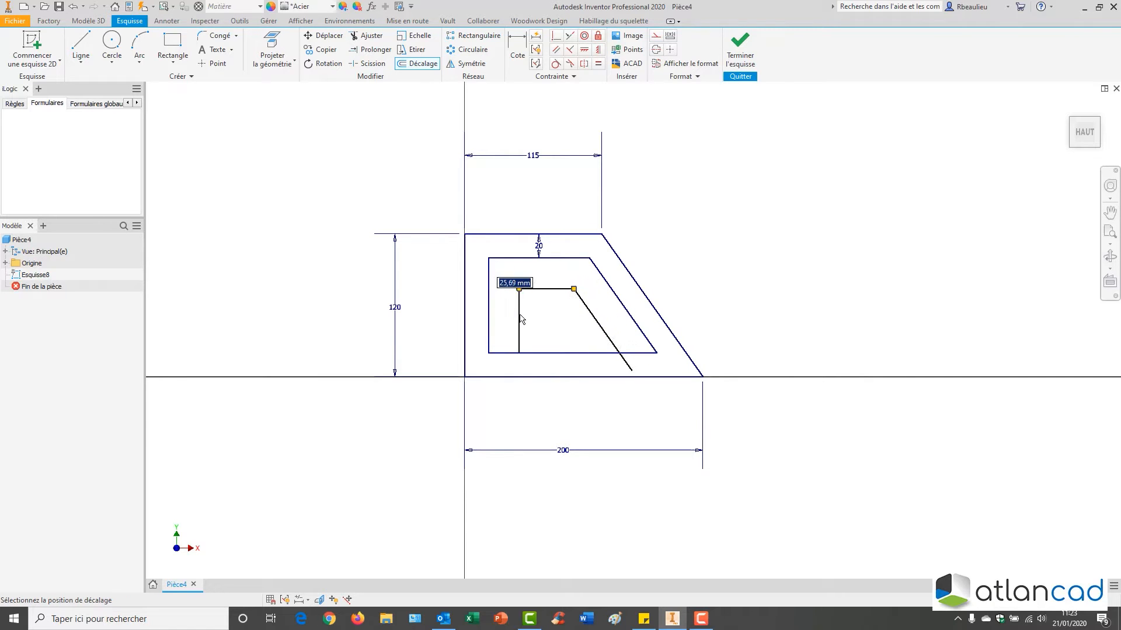
text(15)
key(Return)
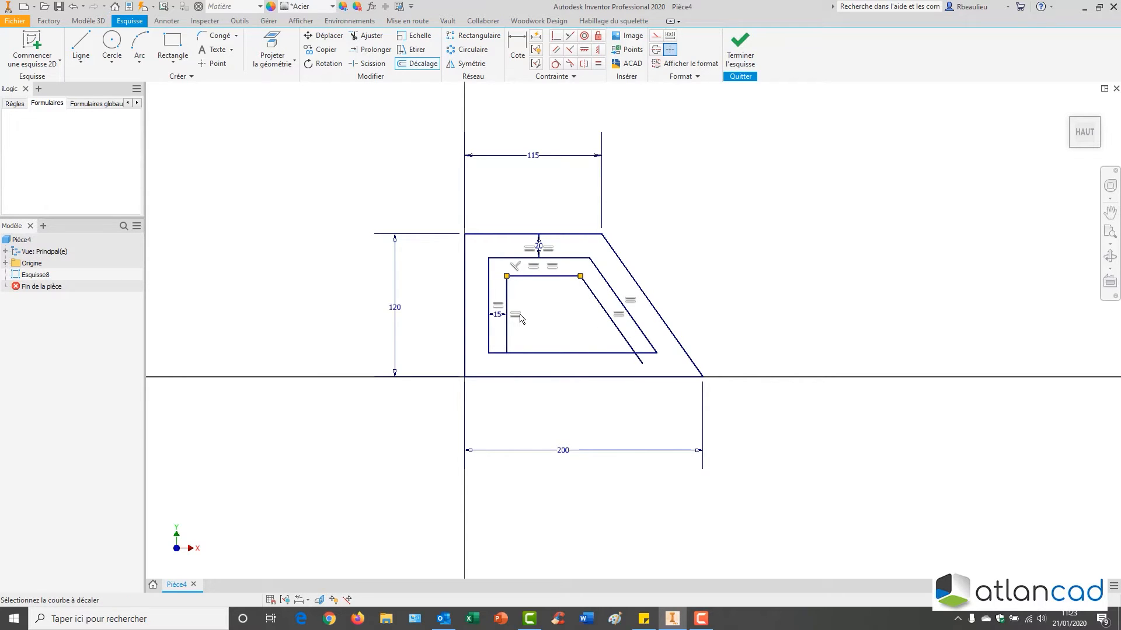
key(Escape)
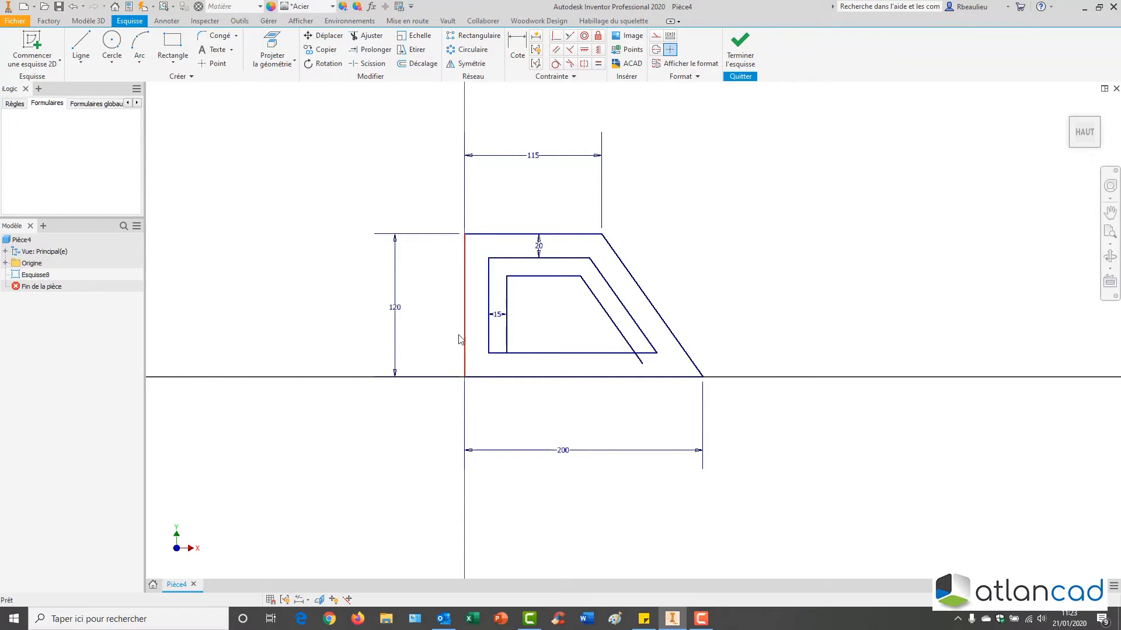
Examine the lower ends of the 15 mm offset lines and select all the profiles to check their connection points
scroll(497, 352, up, 5)
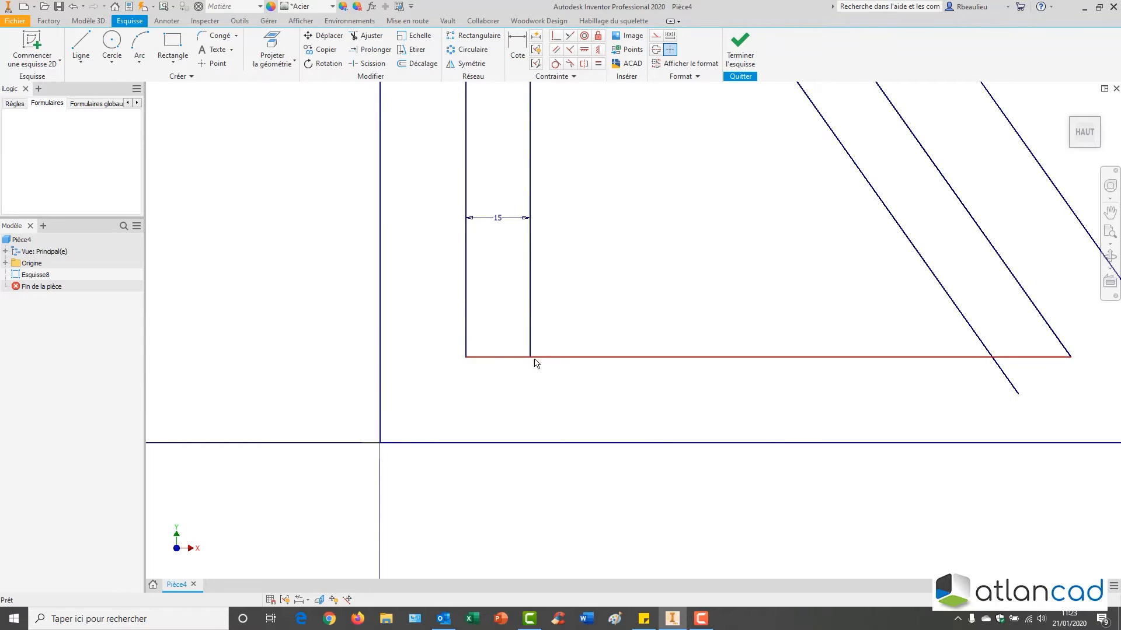
scroll(475, 348, down, 5)
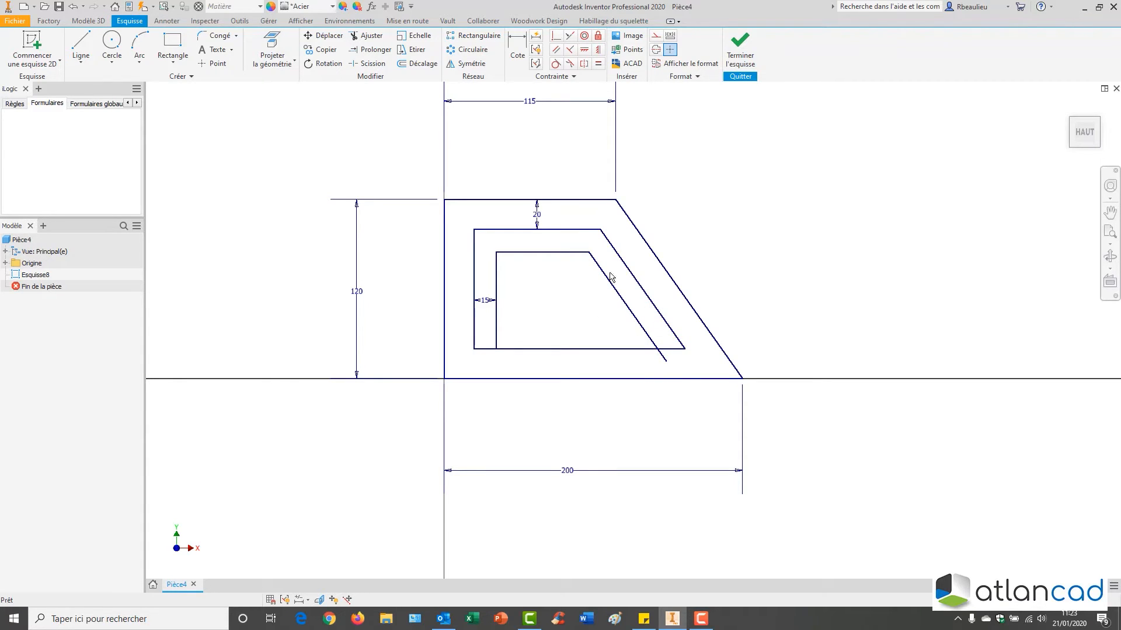
drag(669, 365, 609, 334)
drag(496, 350, 497, 328)
middle_drag(589, 328, 616, 313)
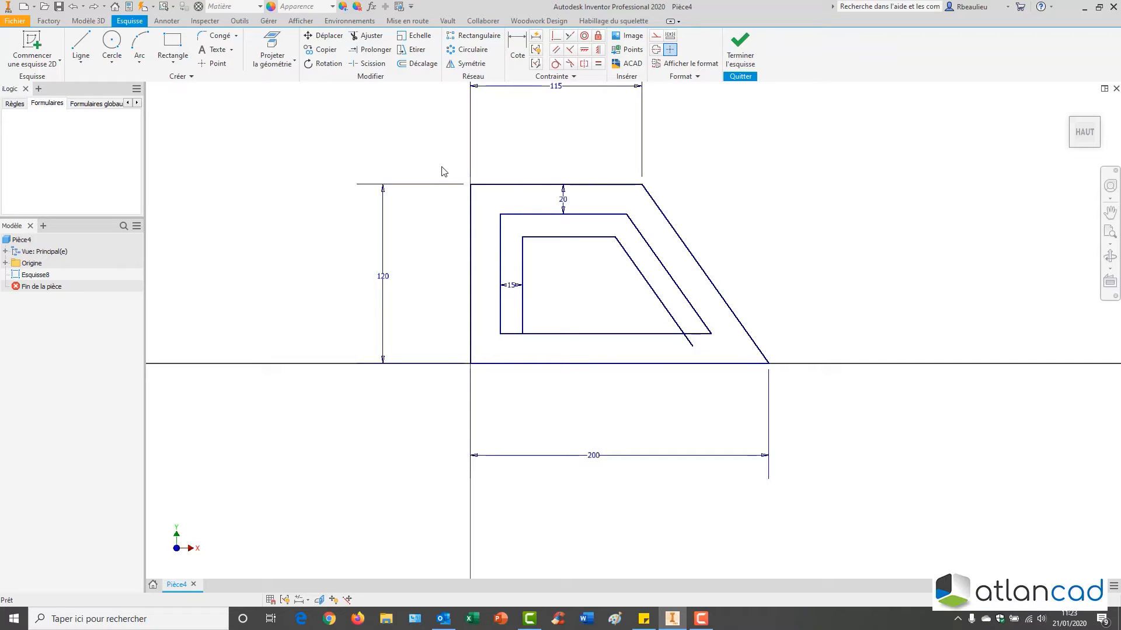
mouse_move(442, 171)
mouse_down()
mouse_move(804, 383)
mouse_move(815, 364)
mouse_up()
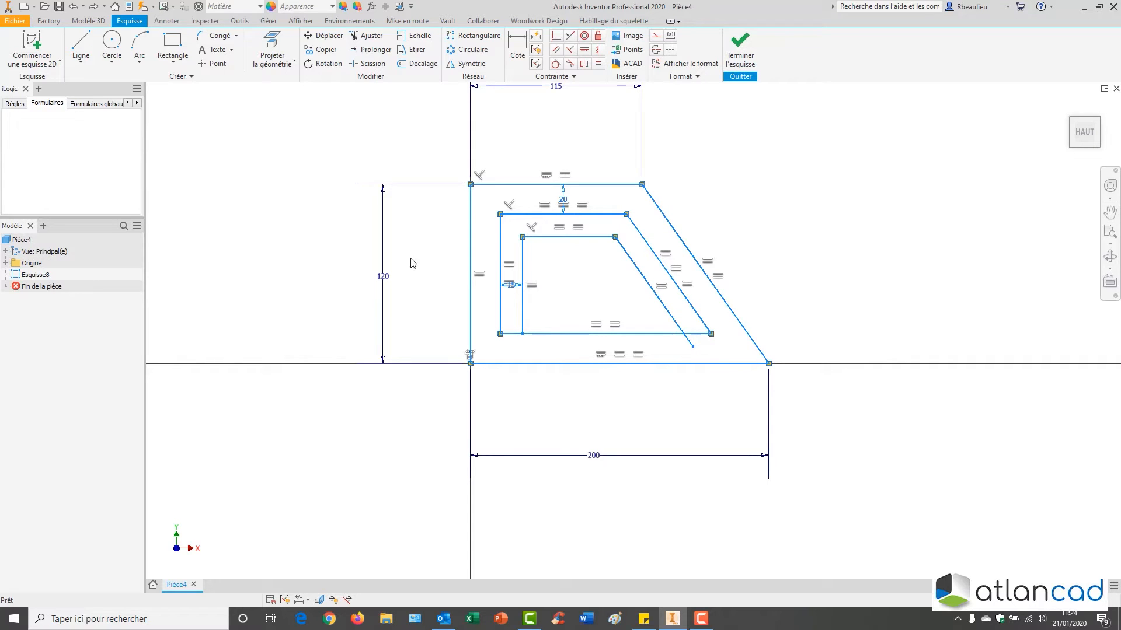
click(270, 192)
Draw an open chain of three freehand lines above and left of the trapezoid, and delete it
right_click(270, 193)
click(258, 156)
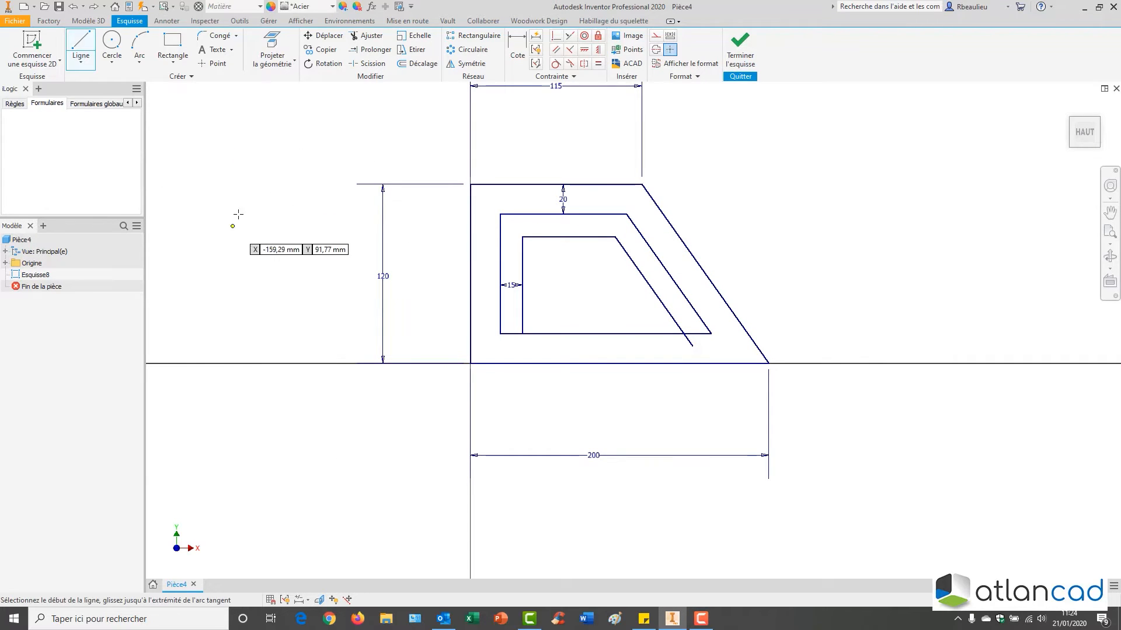
click(232, 226)
click(265, 136)
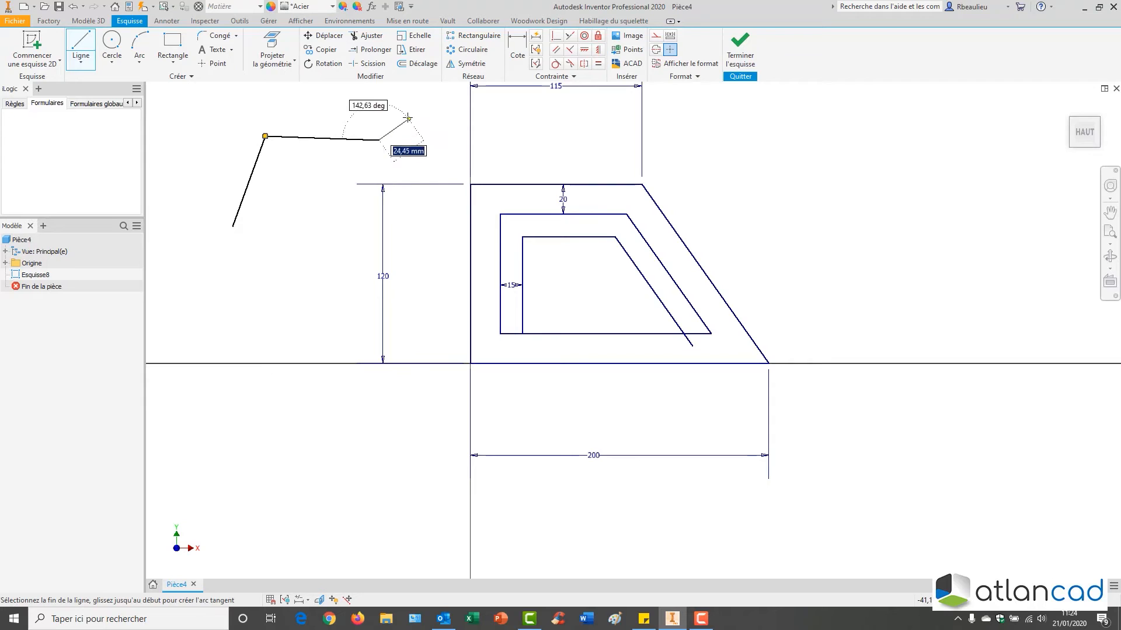
click(379, 140)
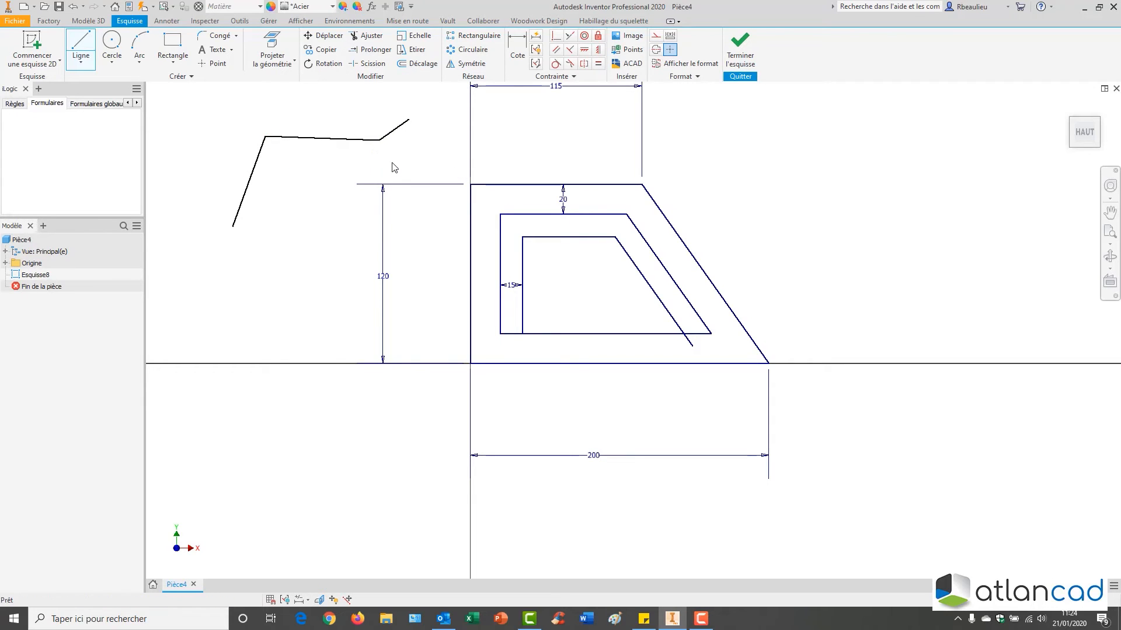
key(Escape)
mouse_move(399, 167)
mouse_down()
mouse_move(236, 116)
mouse_move(342, 226)
mouse_move(469, 308)
mouse_up()
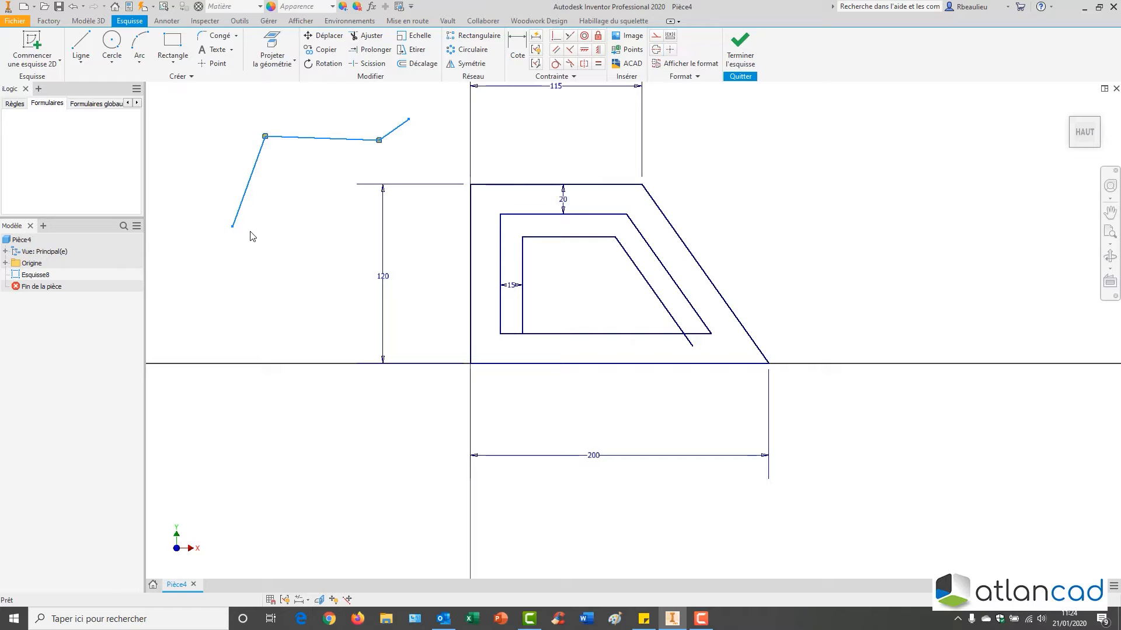
key(Delete)
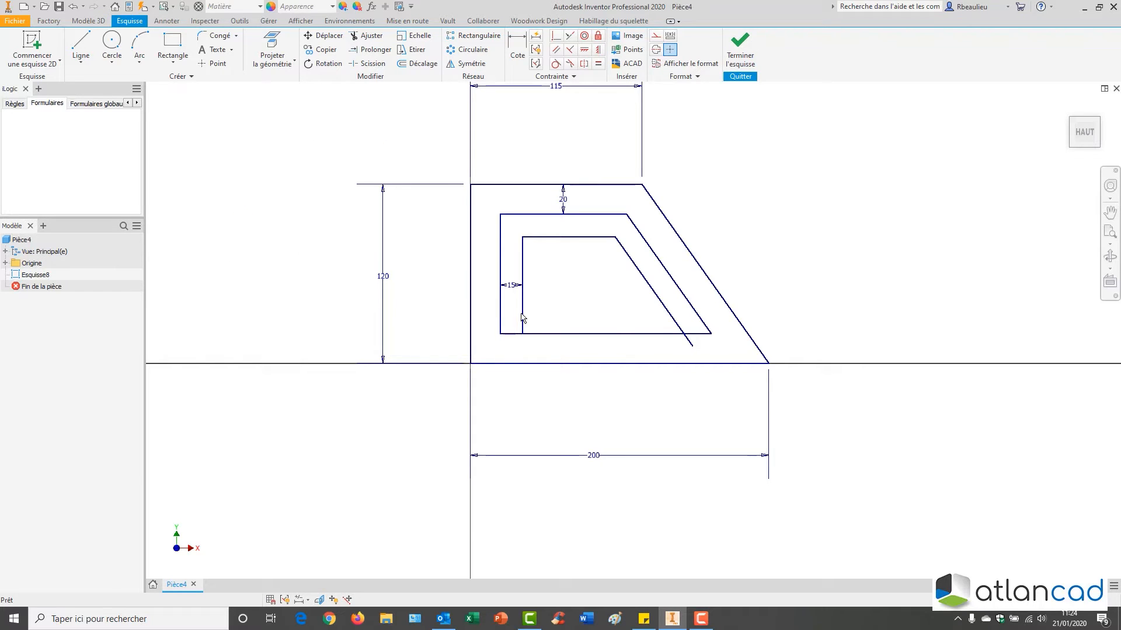
Pull up the innermost vertical line's lower end, and make both open offset line ends coincident with the inner trapezoid's base
drag(446, 149, 762, 400)
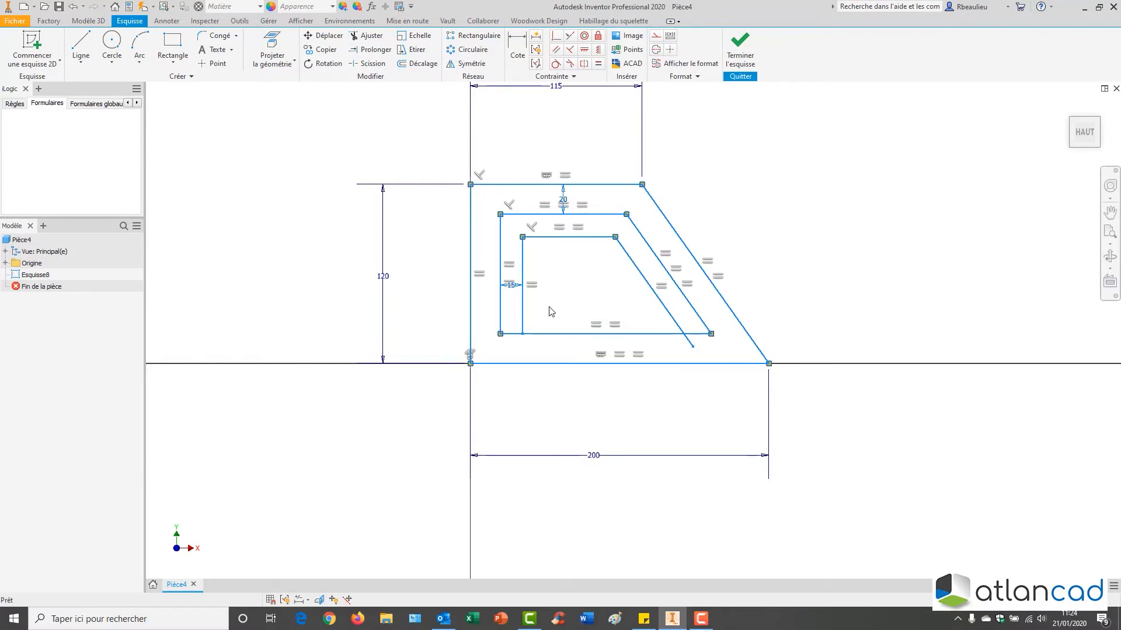
click(551, 313)
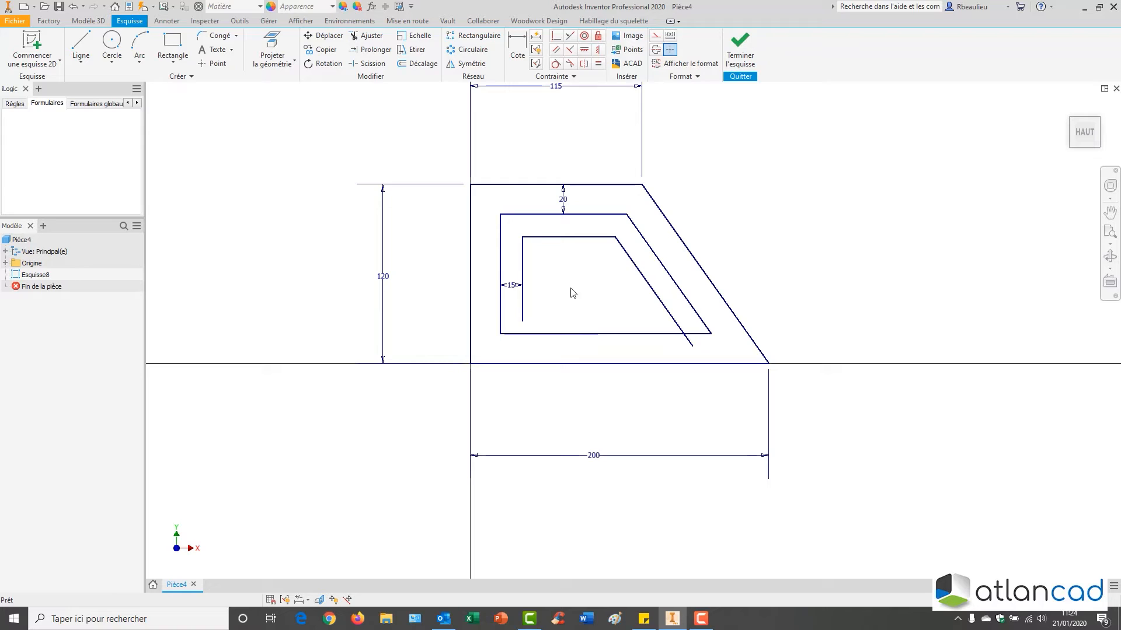
drag(522, 325, 523, 324)
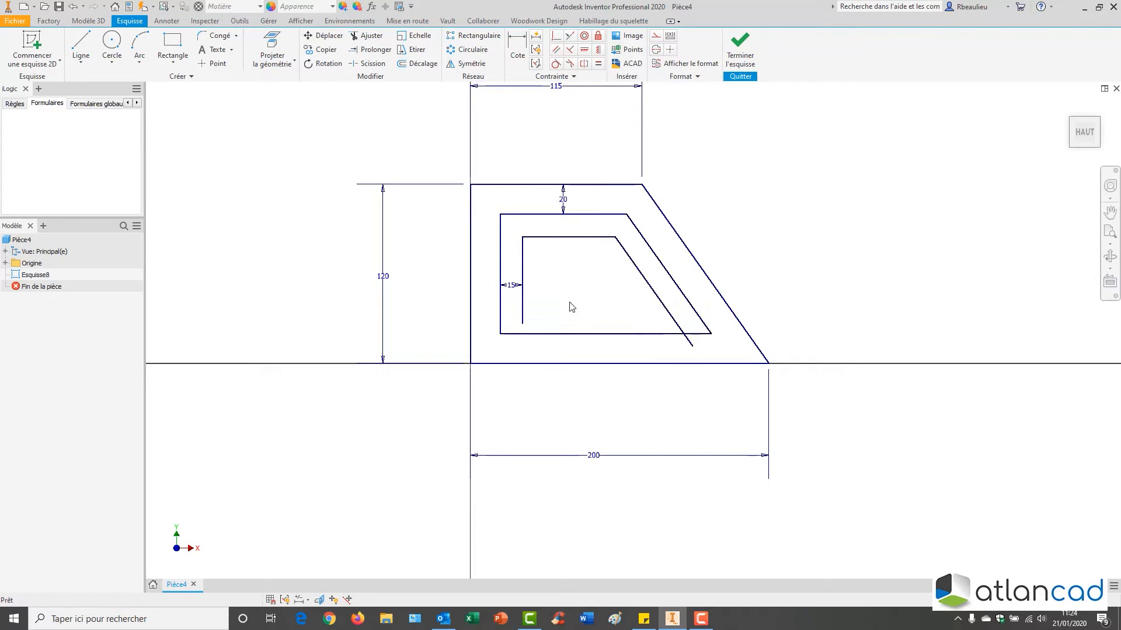
click(556, 38)
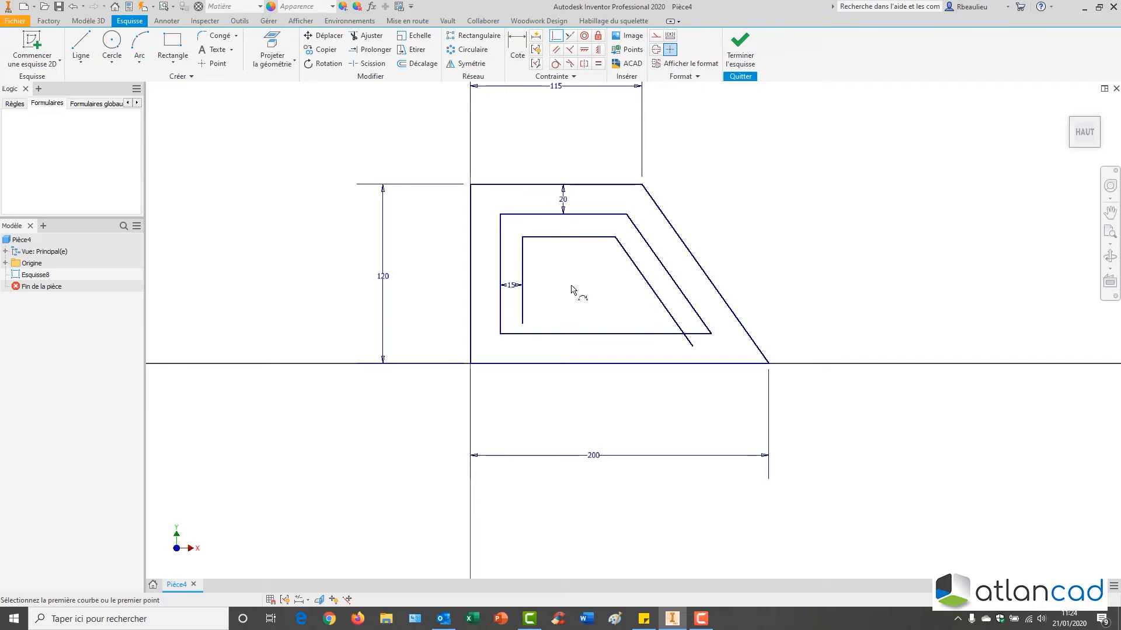
click(523, 333)
click(693, 348)
key(Escape)
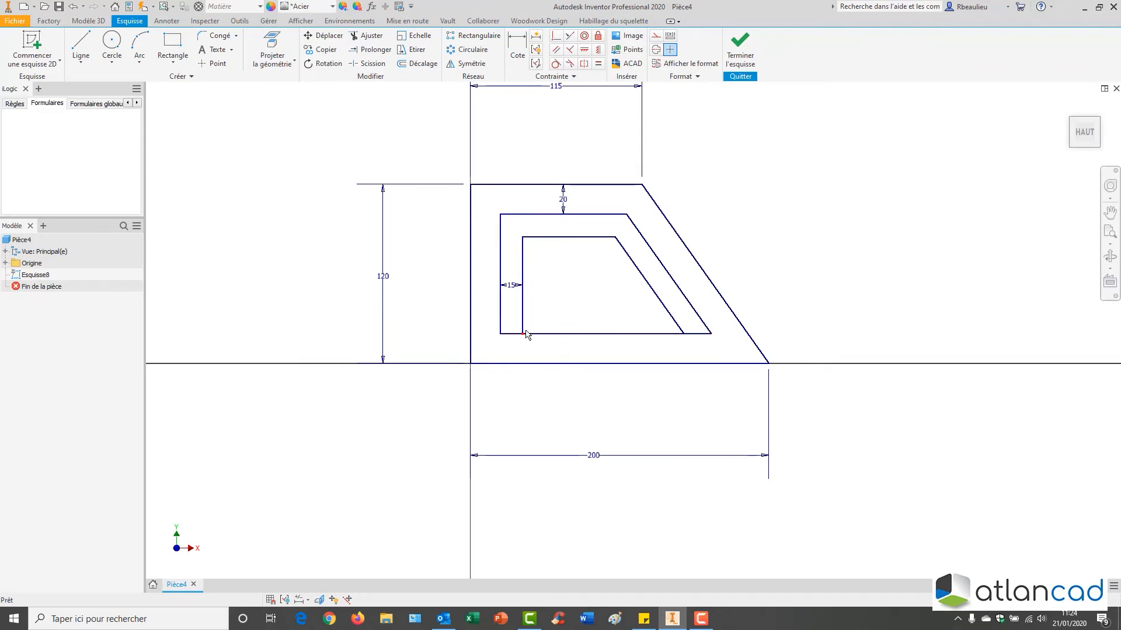
middle_drag(560, 296, 562, 305)
key(e)
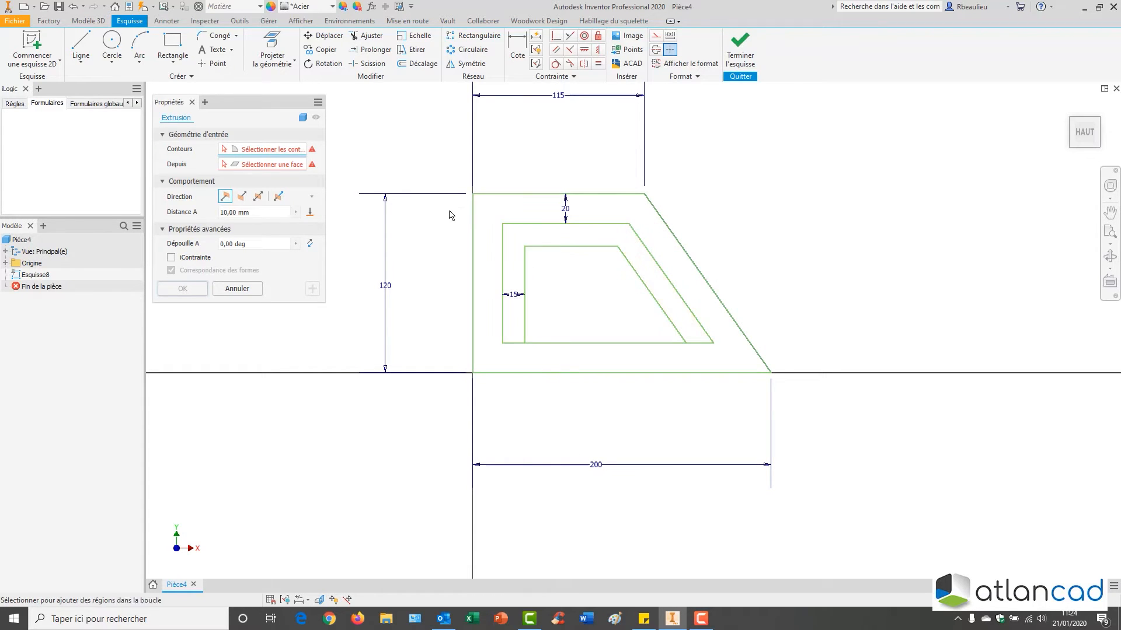
key(Escape)
middle_drag(414, 135, 438, 175)
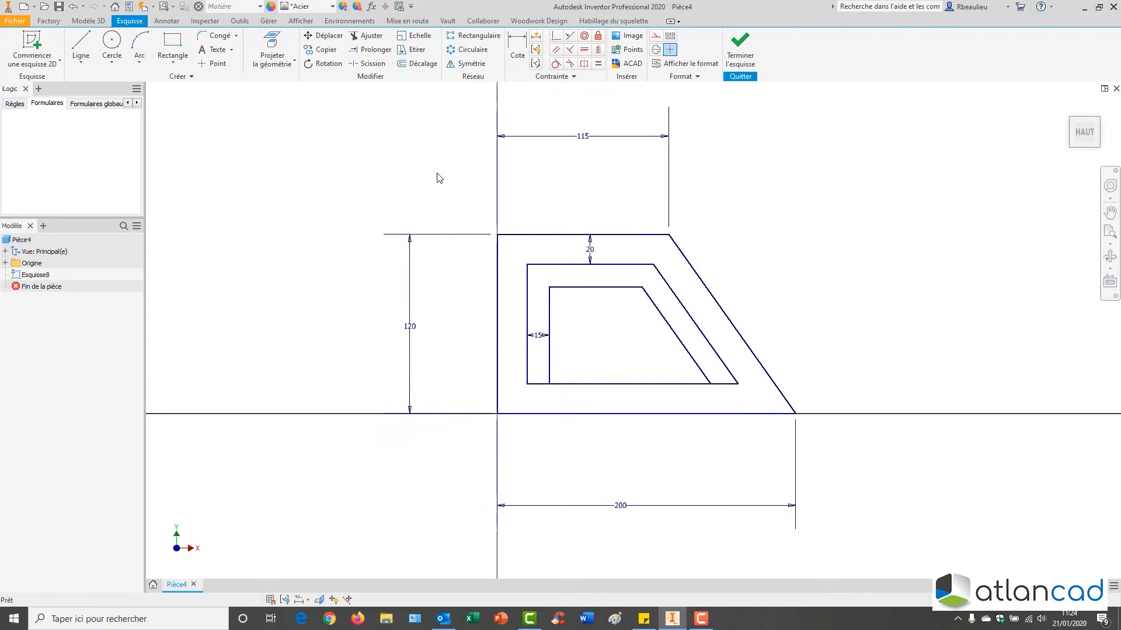
Turn loop selection back on for the Offset command and switch off its "Contraindre le décalage" option
click(418, 64)
right_click(412, 155)
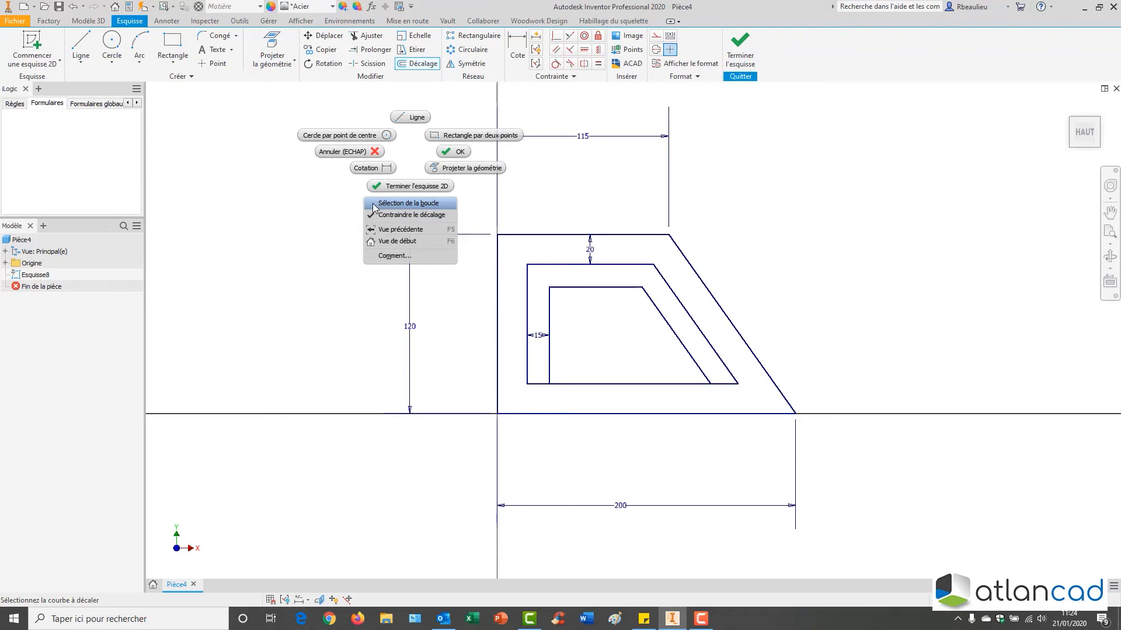
click(374, 204)
right_click(393, 187)
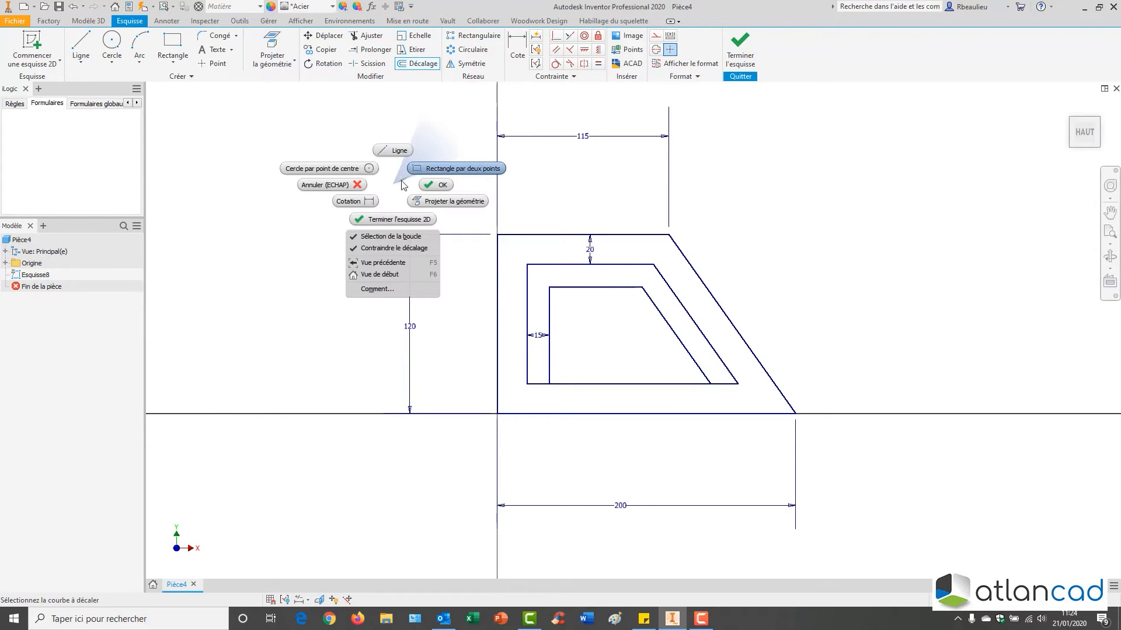
click(411, 248)
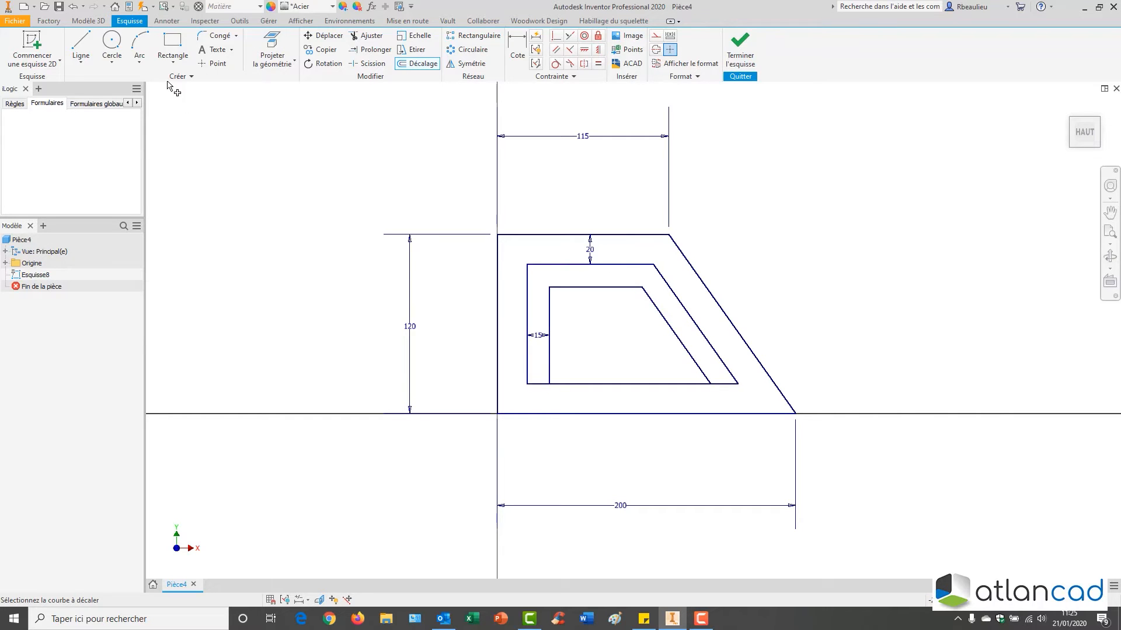
Draw a smaller trapezoid with lines inside the innermost profile, starting and ending on the inner base, with its slanted side parallel
click(80, 43)
click(569, 383)
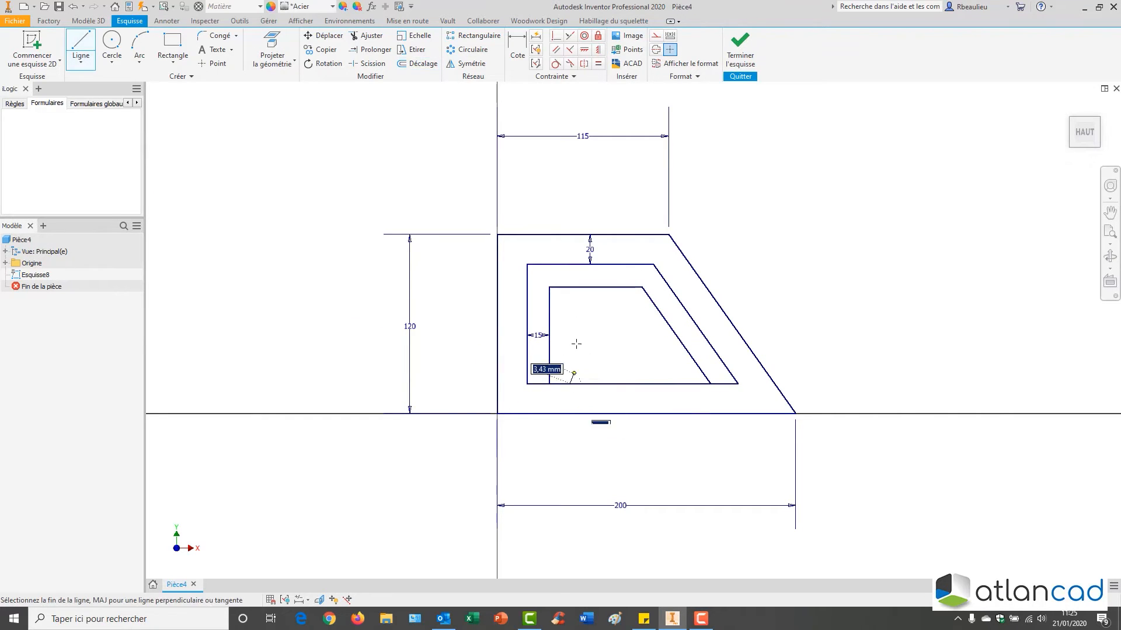
click(569, 324)
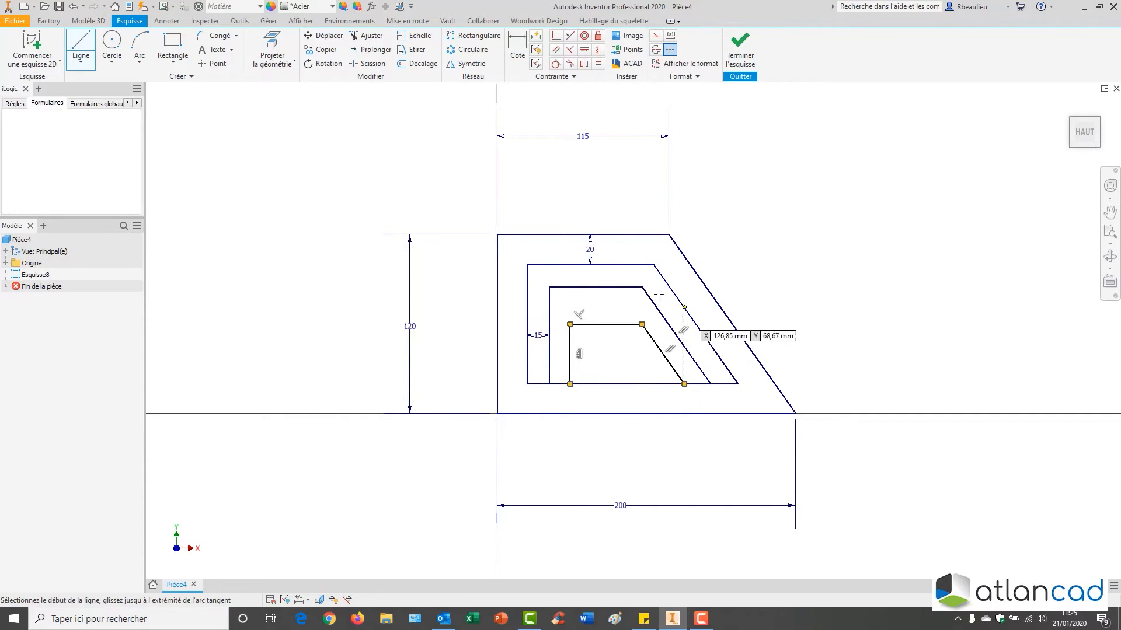
Finish the line chain and undo the small trapezoid drawn inside the innermost profile
double_click(684, 384)
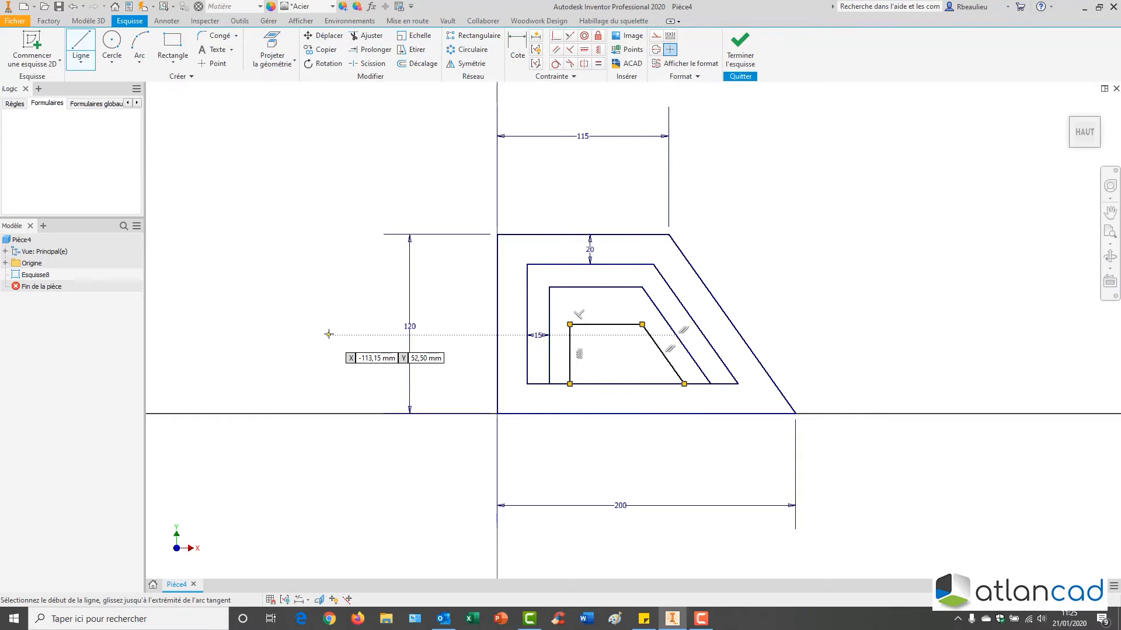
key(Escape)
key(ctrl+z)
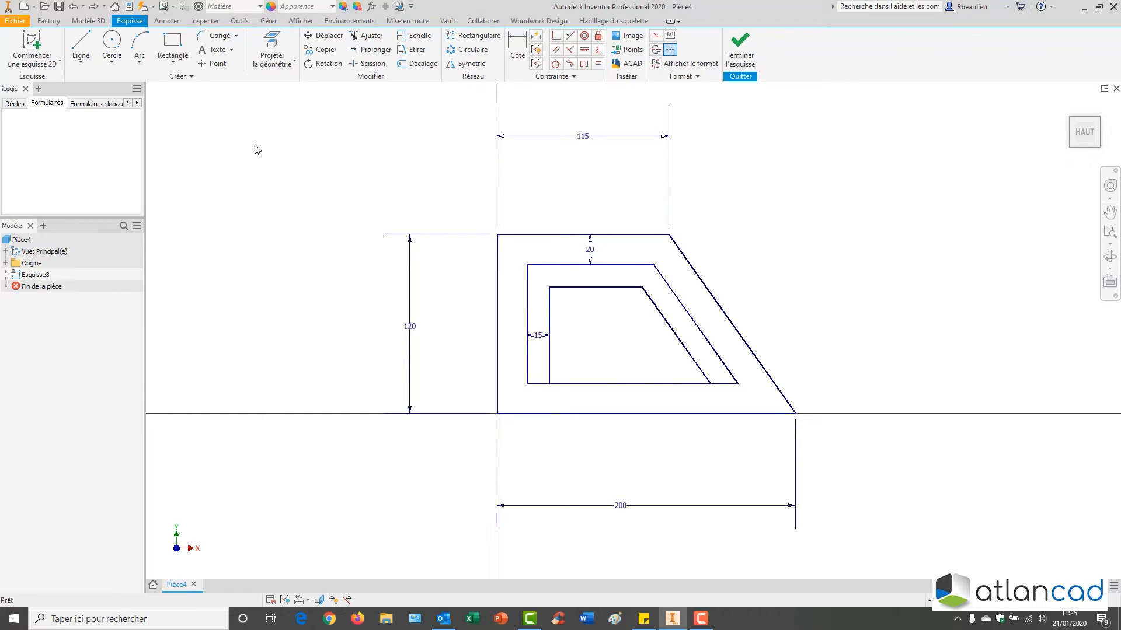
Draw a horizontal line from the outer trapezoid's left side to the slanted side of the innermost profile
middle_drag(437, 175, 435, 164)
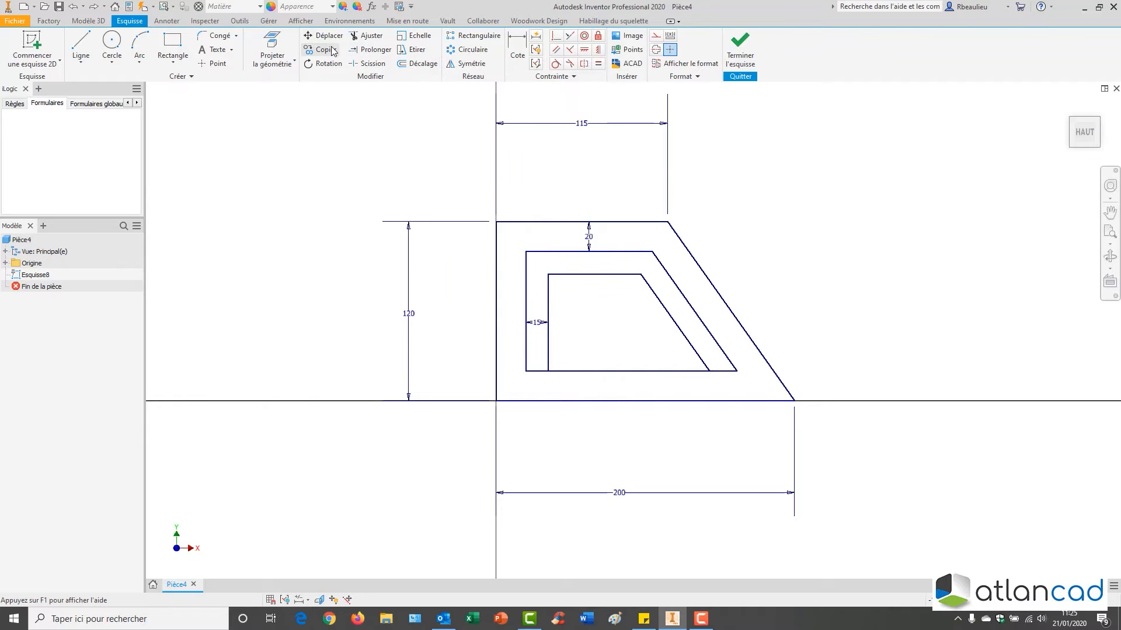
click(80, 47)
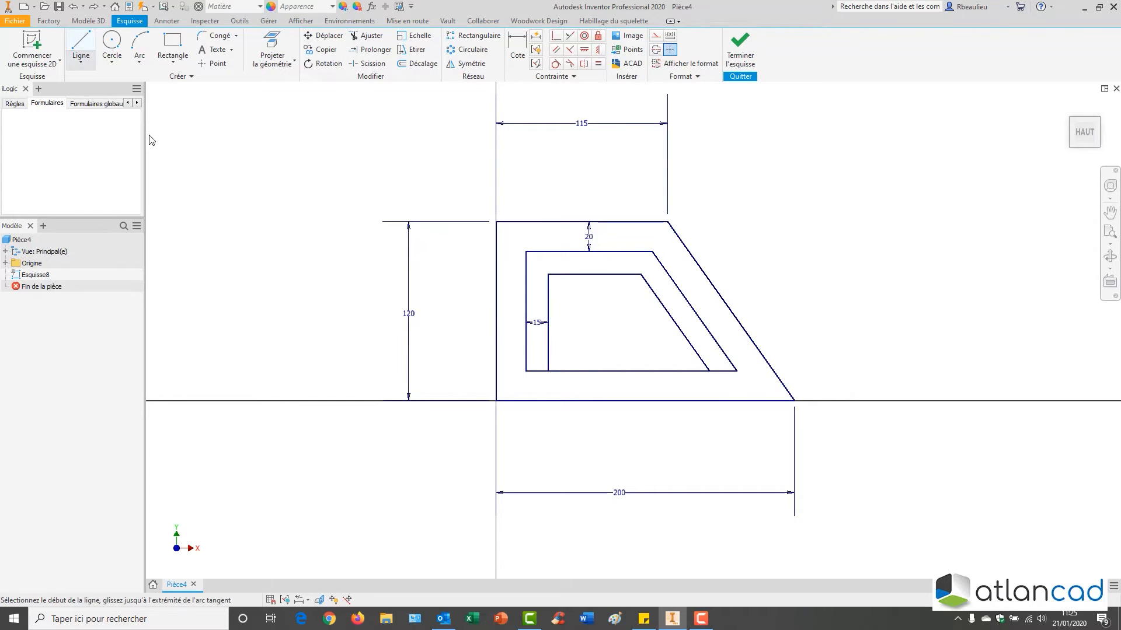
click(496, 302)
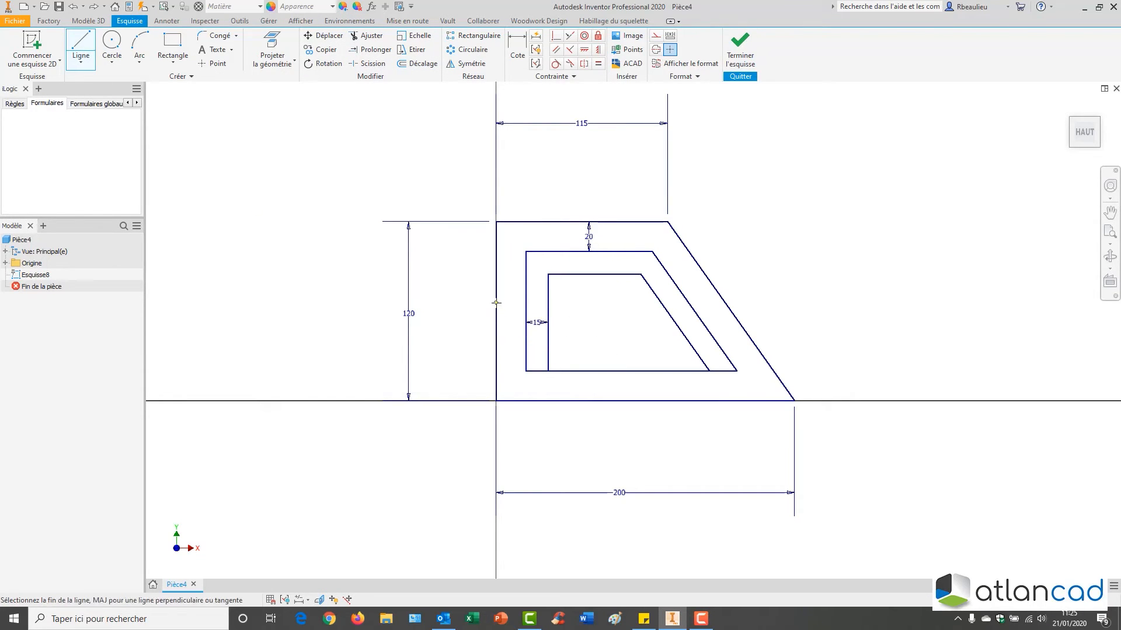
click(659, 302)
key(Escape)
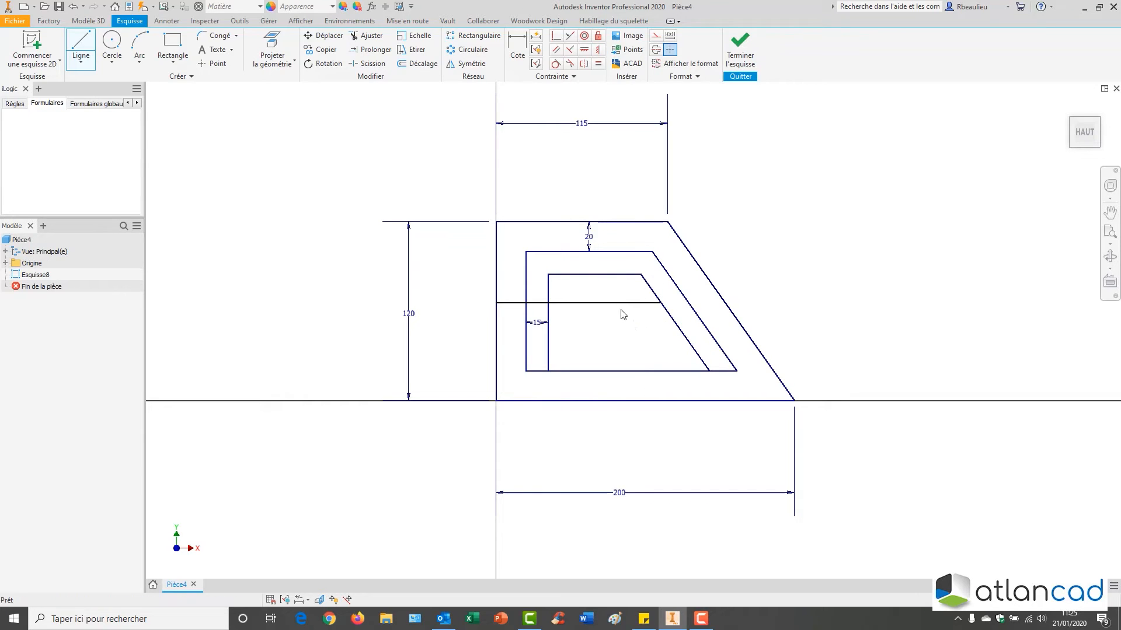
Split the horizontal line where it crosses the innermost profile's vertical side, and pull it down toward the inner base
click(368, 63)
click(547, 304)
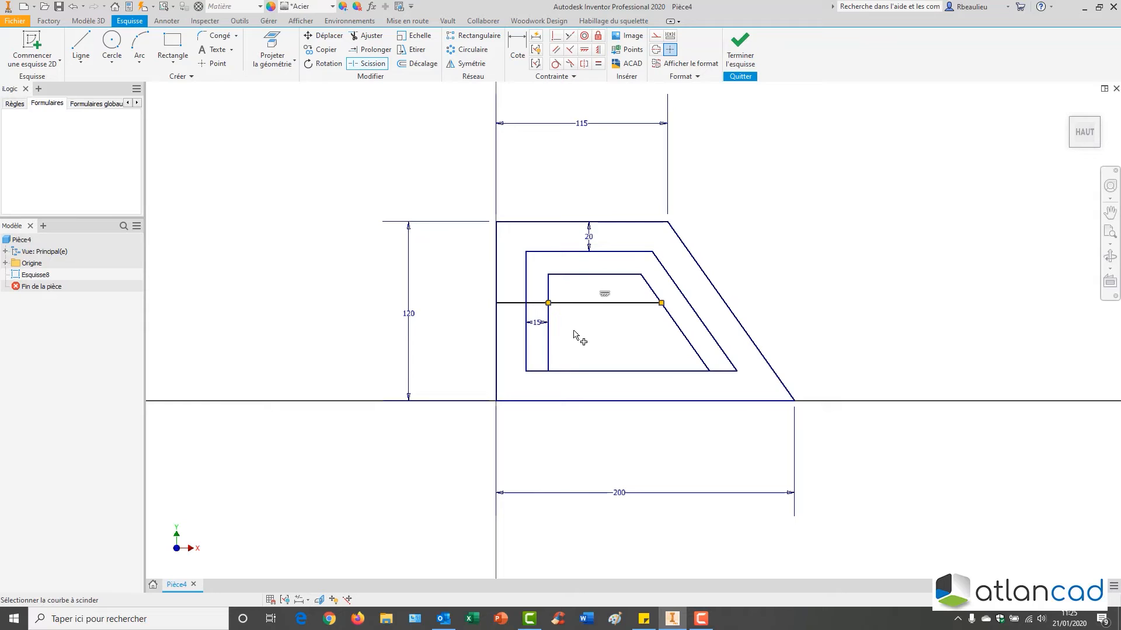
key(Escape)
drag(553, 308, 557, 345)
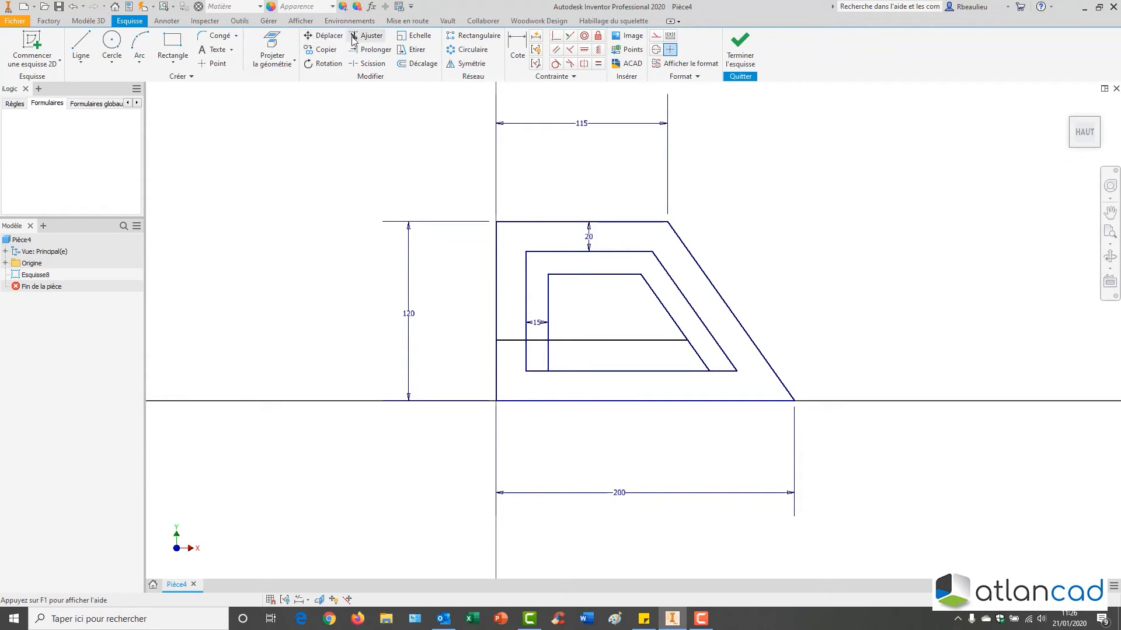
Select the whole trapezoid sketch with its offsets and dimensions, and delete it
middle_drag(435, 164, 442, 152)
middle_drag(574, 291, 558, 277)
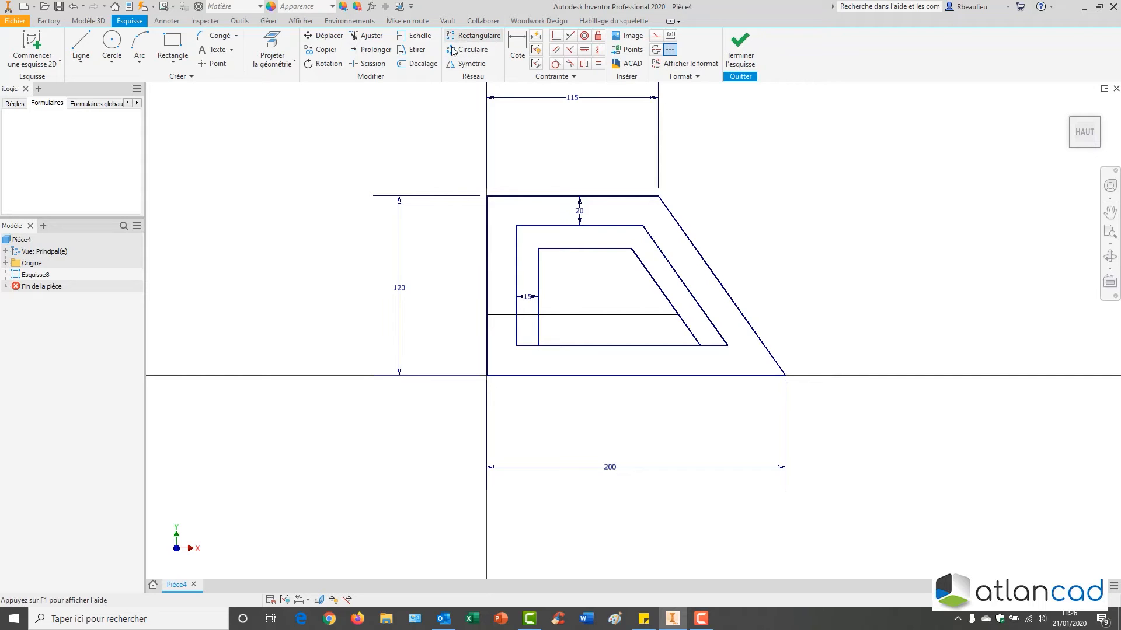
drag(443, 168, 824, 426)
key(Delete)
Draw a free two-point rectangle above and right of the origin, and delete it together with the projected centre point
middle_drag(585, 315, 648, 264)
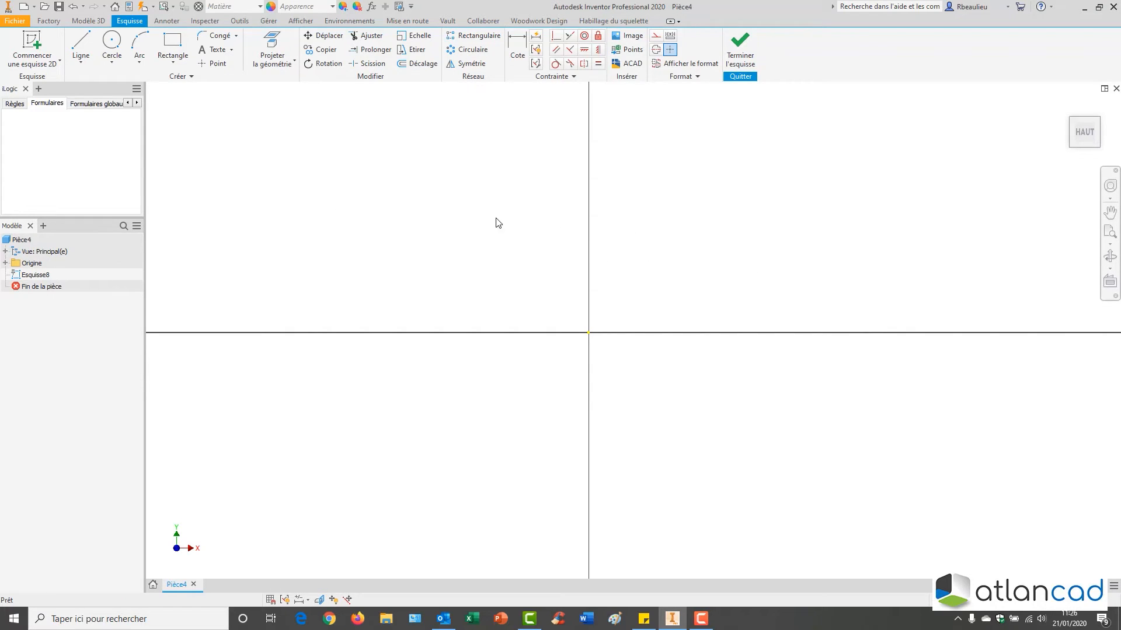
scroll(548, 248, up, 2)
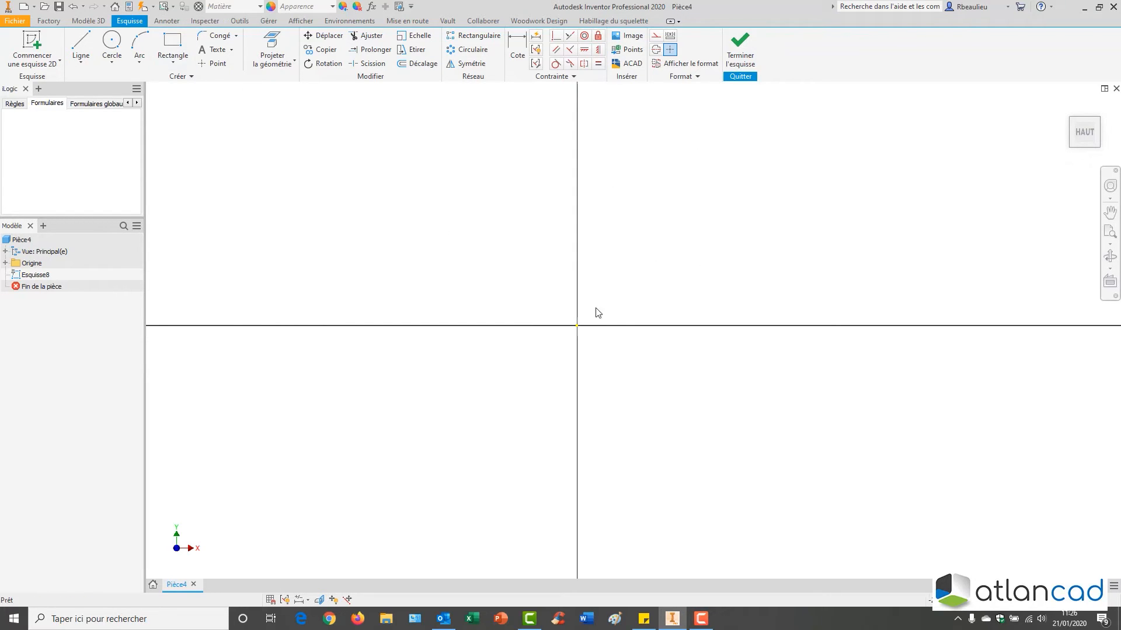
click(172, 47)
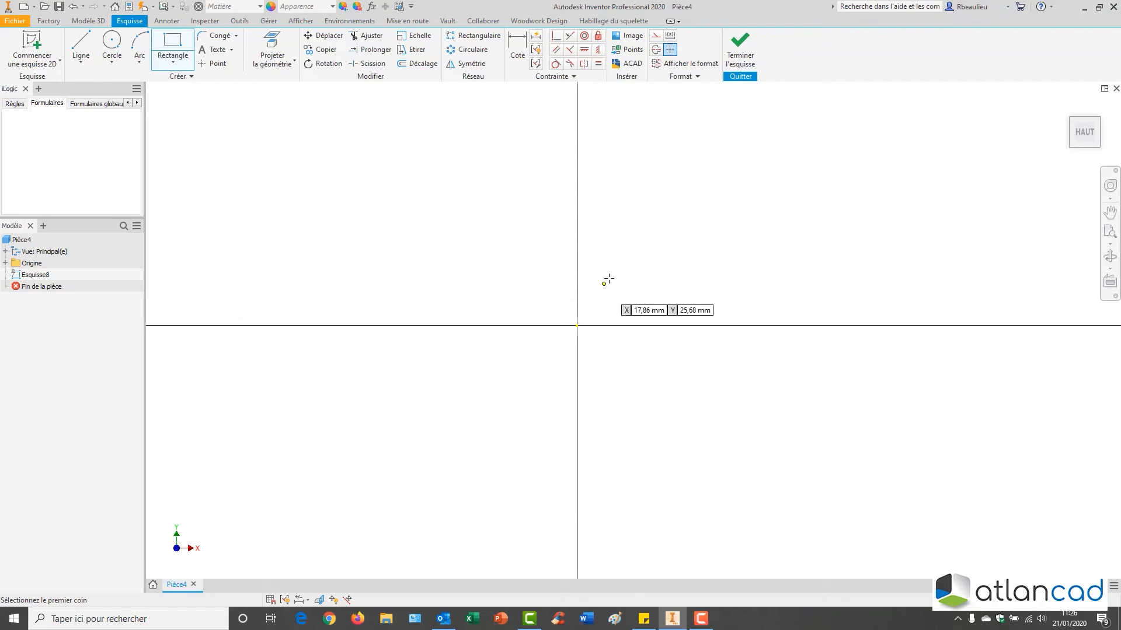
click(610, 278)
click(751, 203)
key(Escape)
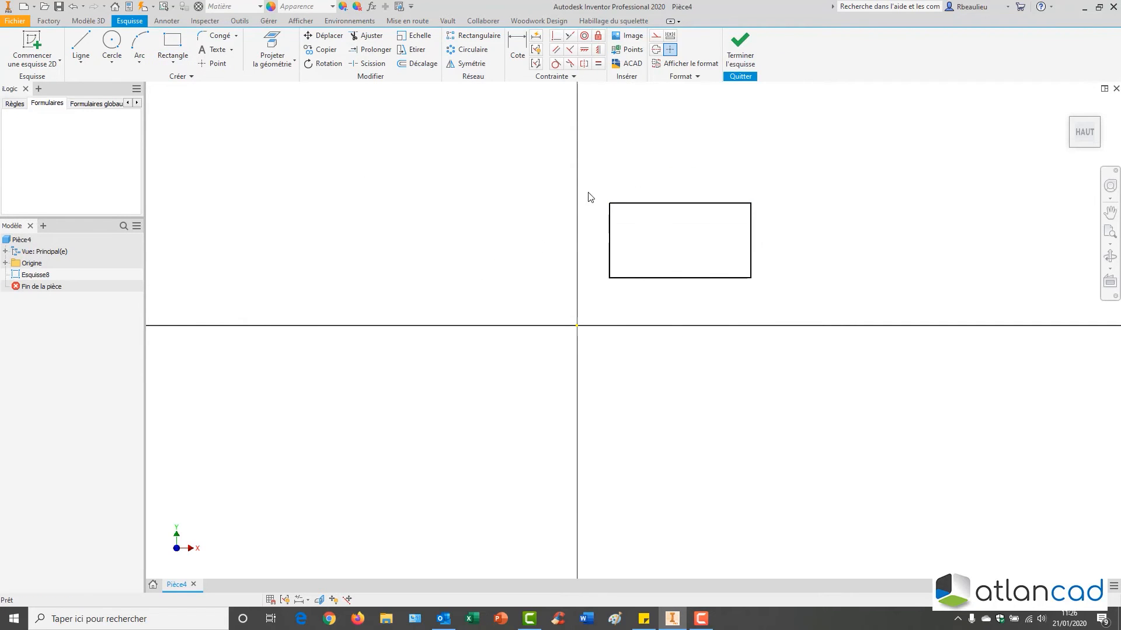
drag(521, 156, 886, 448)
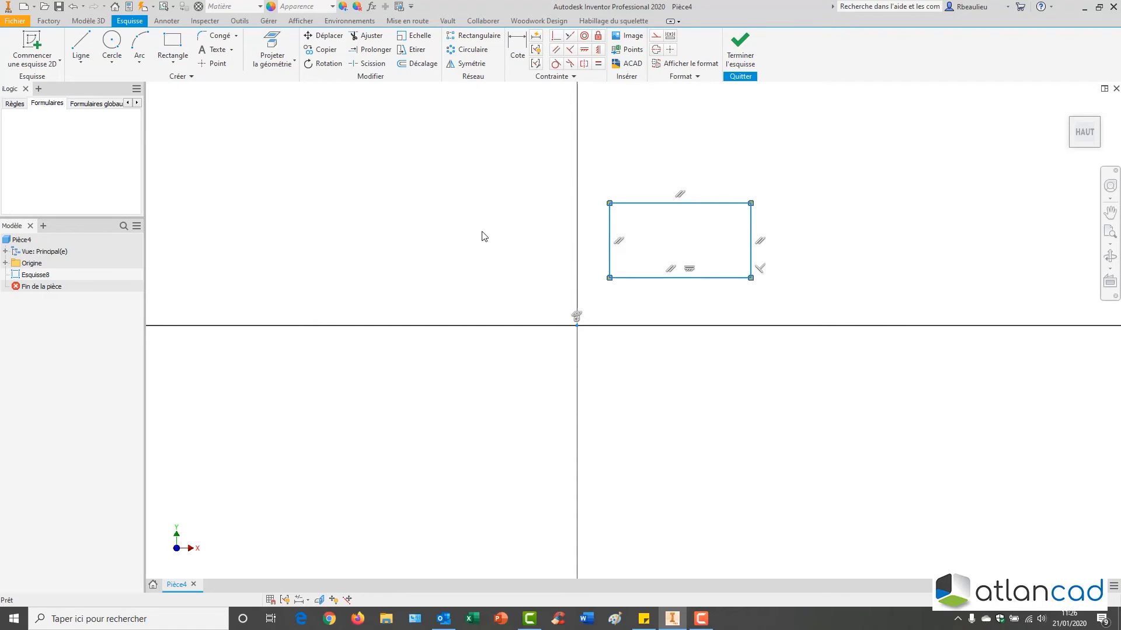
key(Delete)
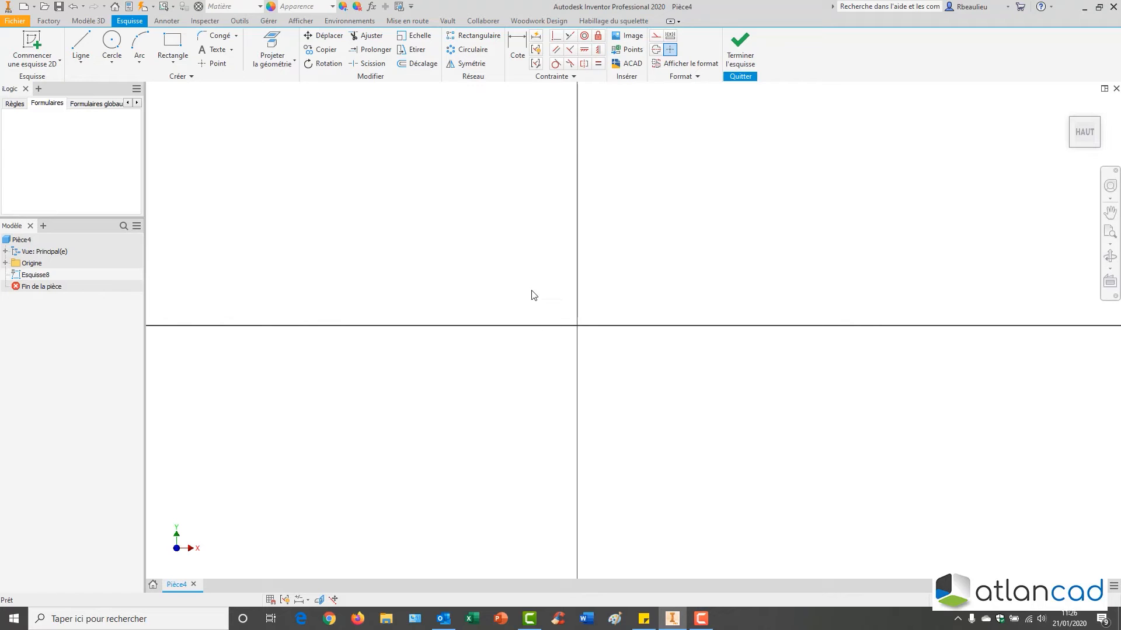
Draw a two-point rectangle starting at the intersection of the axes and extending up to the right
right_click(402, 194)
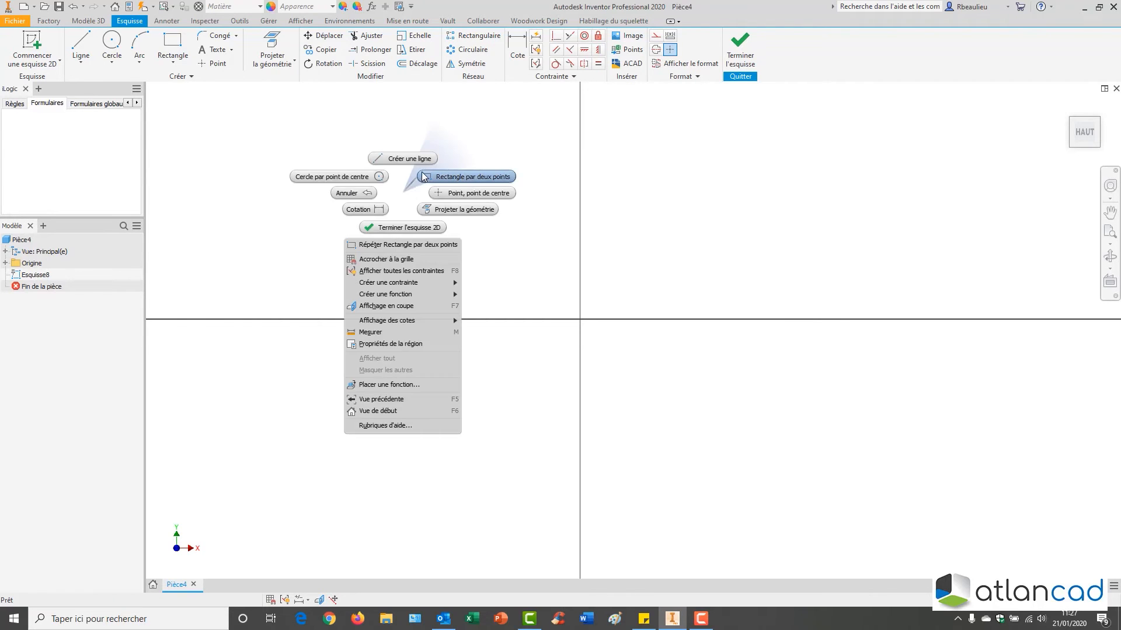
click(424, 176)
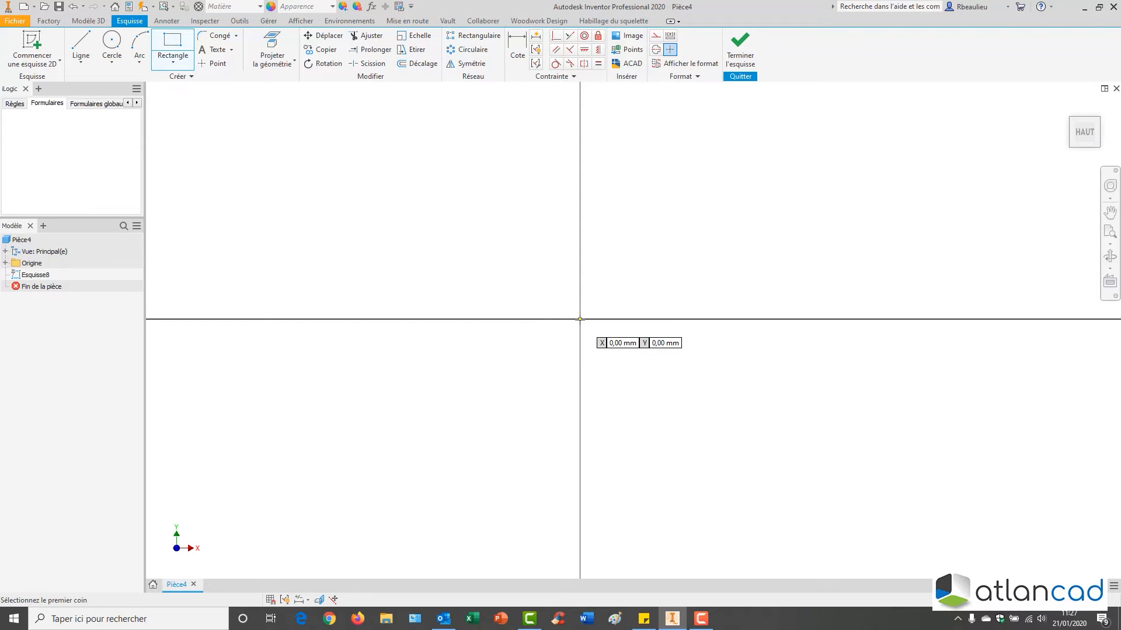
click(579, 319)
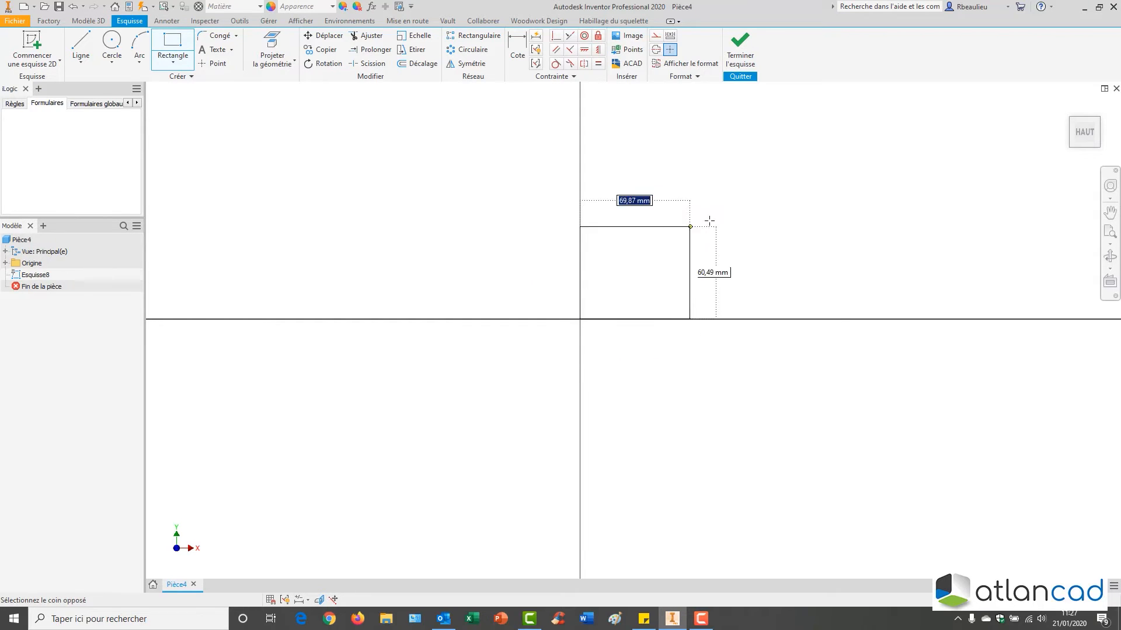
click(731, 208)
key(Escape)
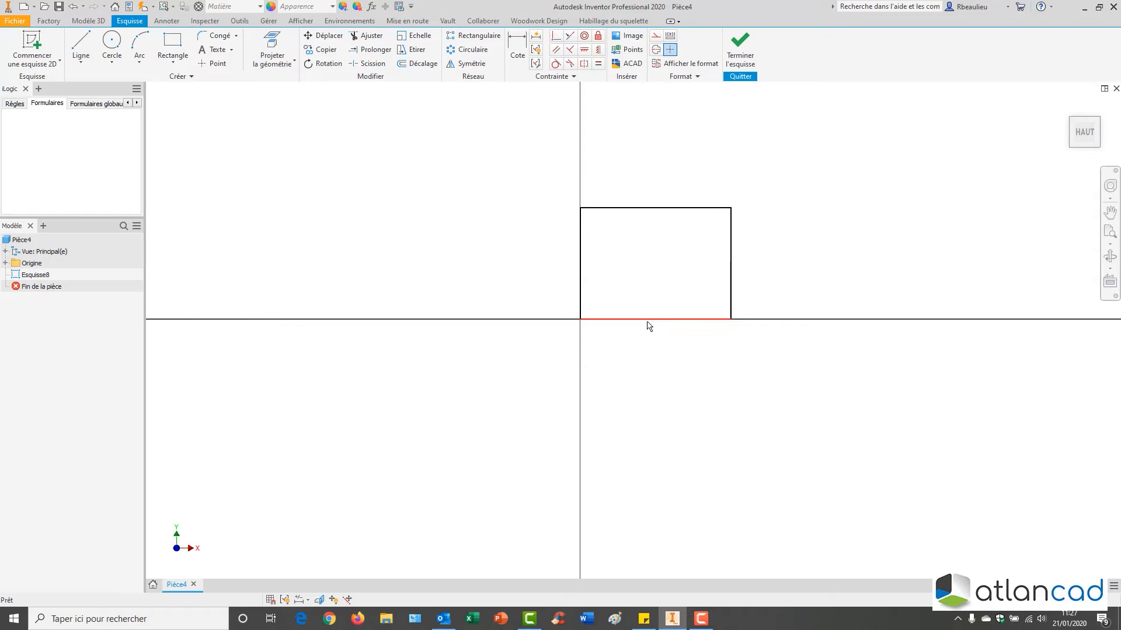
Pull the rectangle's base up off the horizontal axis, and delete the whole rectangle
drag(647, 325, 651, 287)
drag(549, 179, 771, 314)
key(Delete)
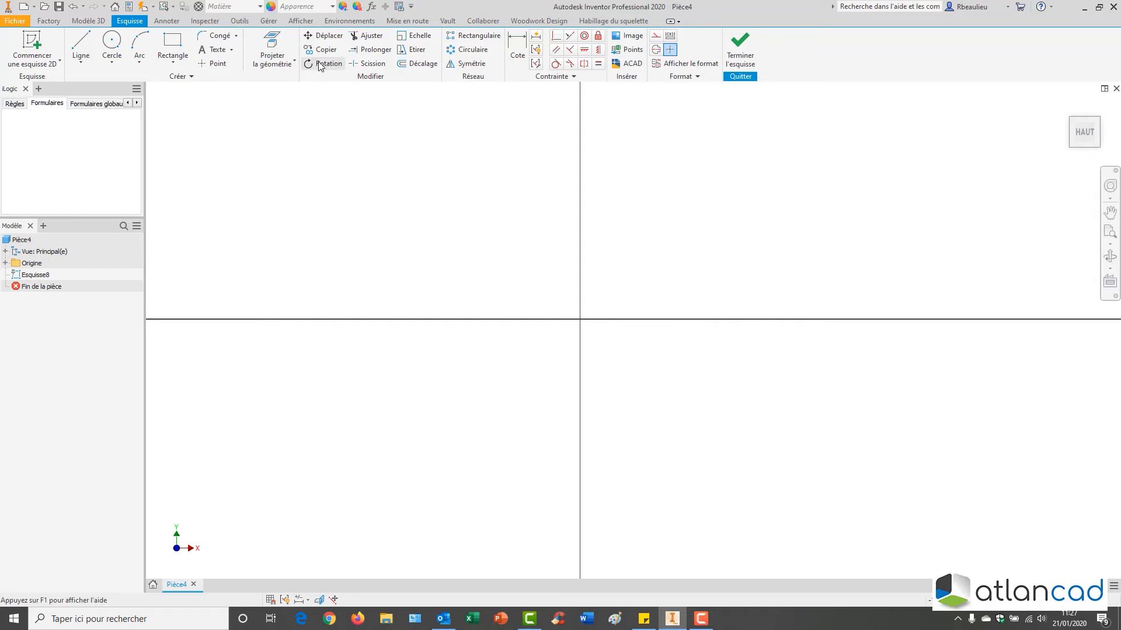
Project the Origin folder's "Point de centre" into the sketch
click(277, 66)
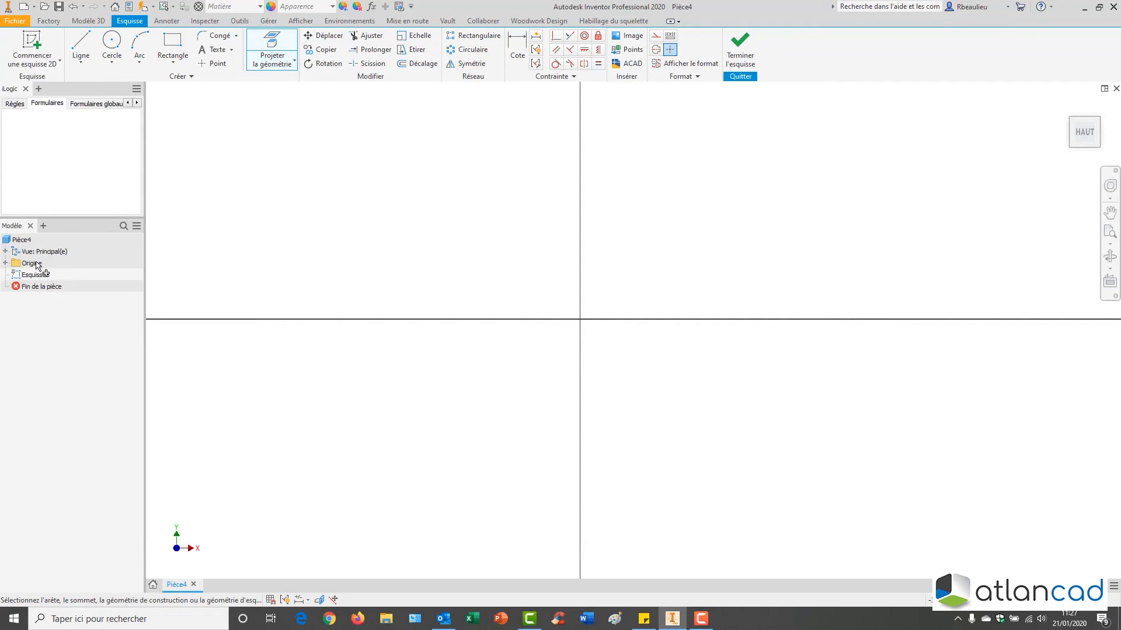
click(5, 263)
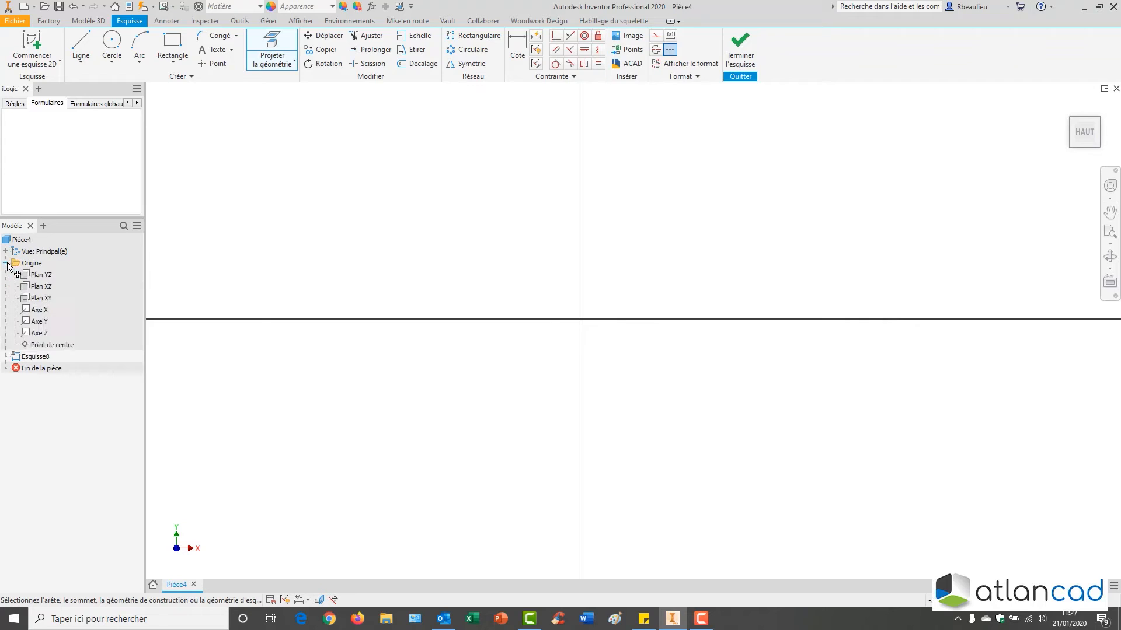
click(58, 346)
key(Escape)
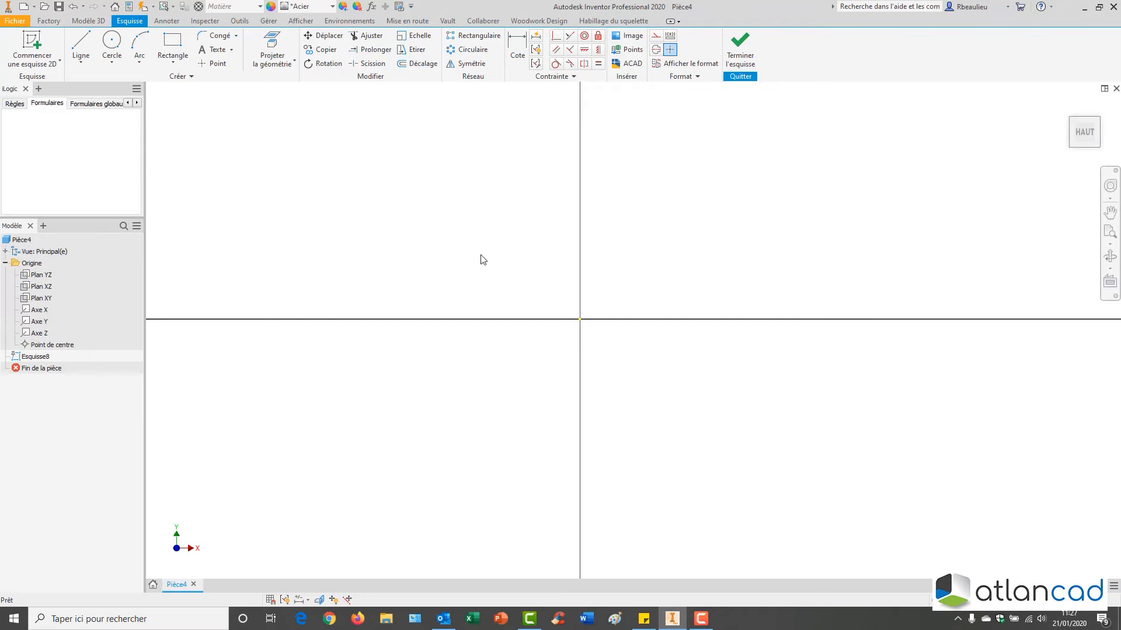
Draw a closed profile from the projected centre point: about 109 mm base, vertical right side, tangent corner arc, top edge, slanted corner and left side
middle_drag(480, 255, 512, 259)
middle_drag(588, 326, 580, 295)
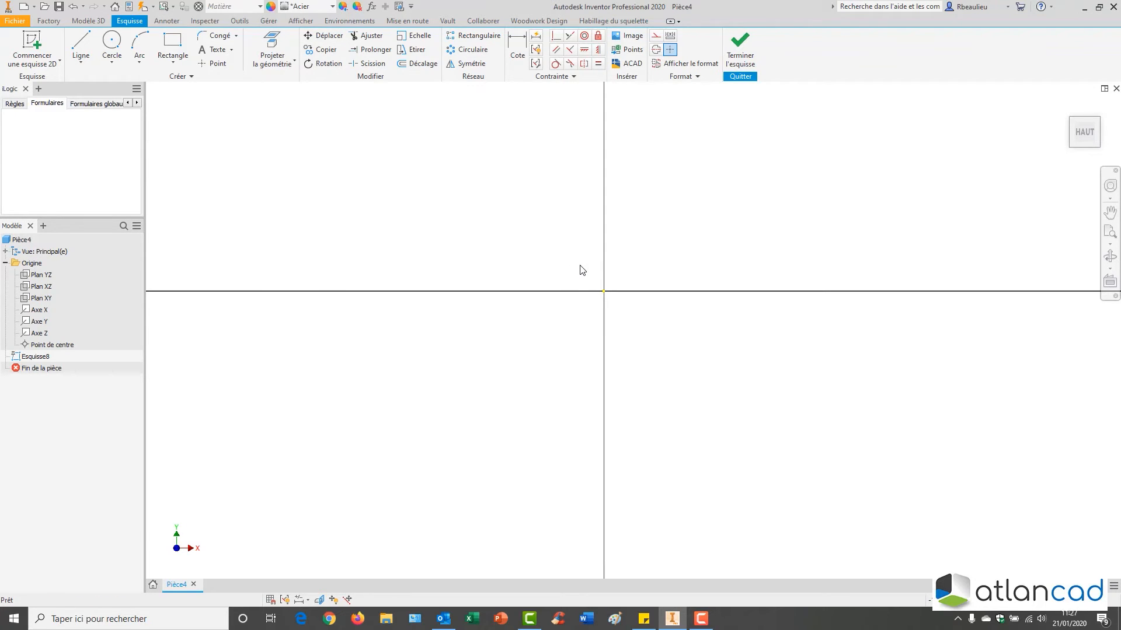
right_click(516, 229)
click(520, 190)
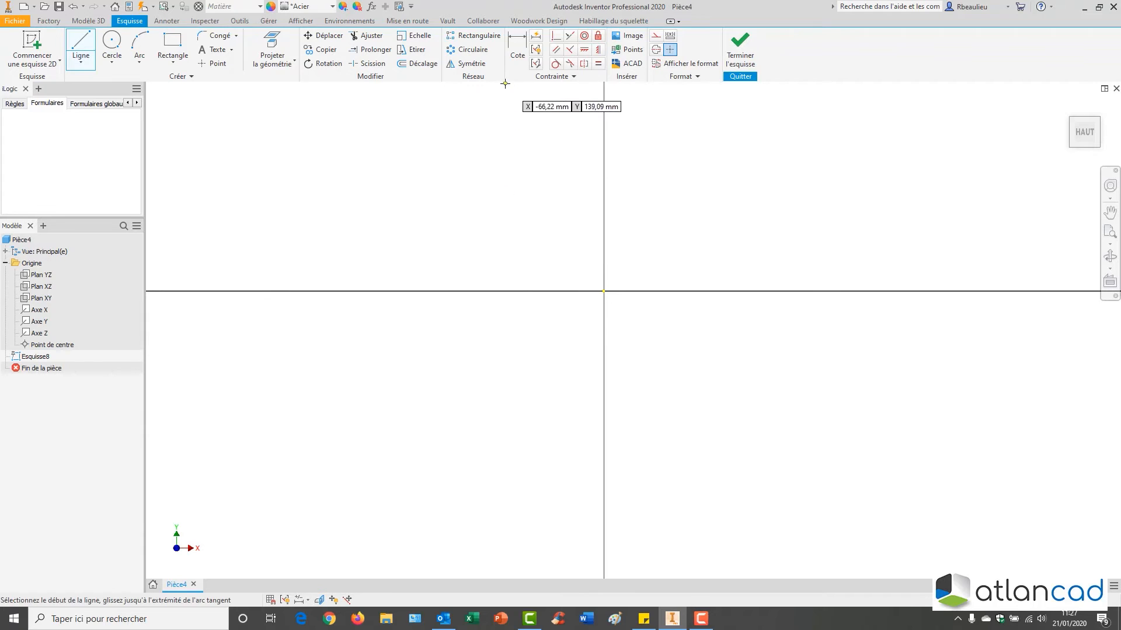
click(604, 290)
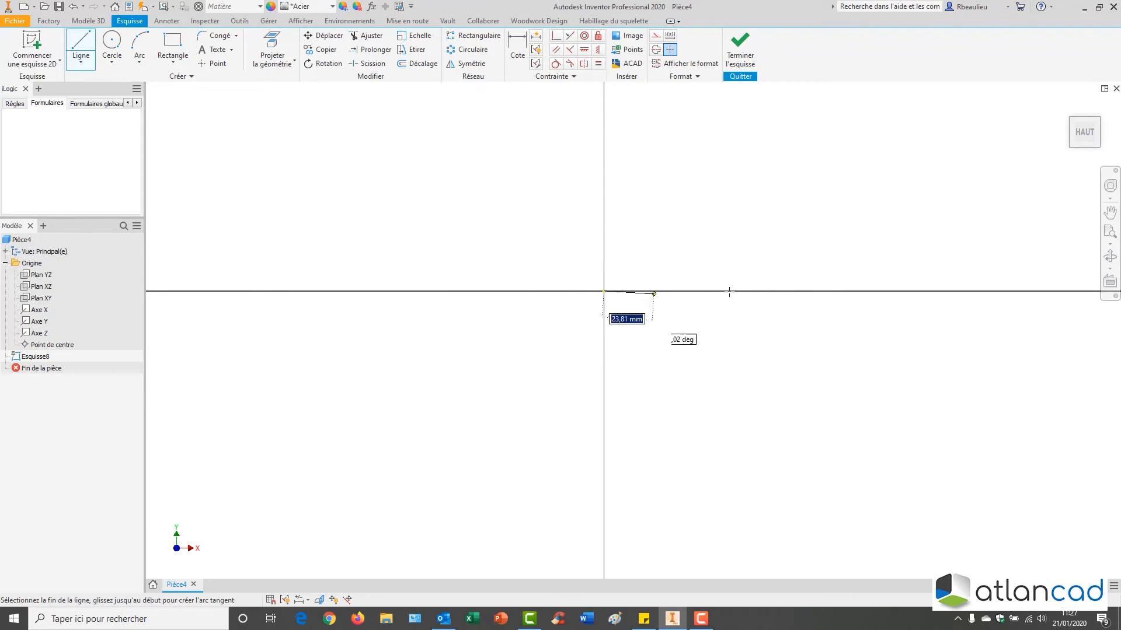
click(766, 291)
middle_drag(760, 209, 753, 280)
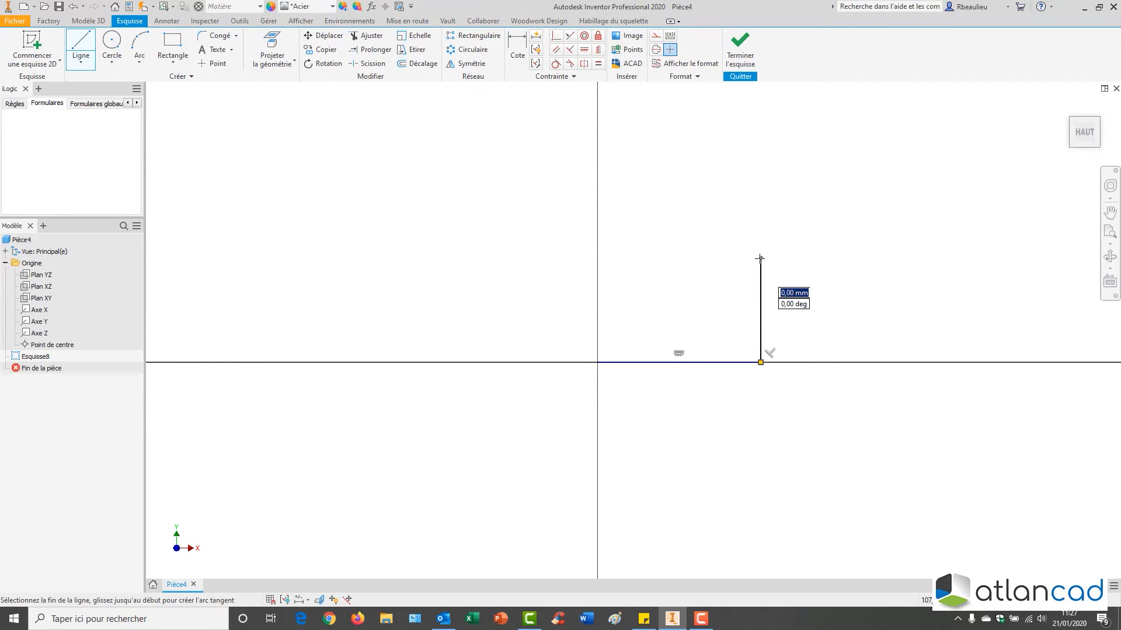
click(758, 258)
drag(759, 258, 712, 210)
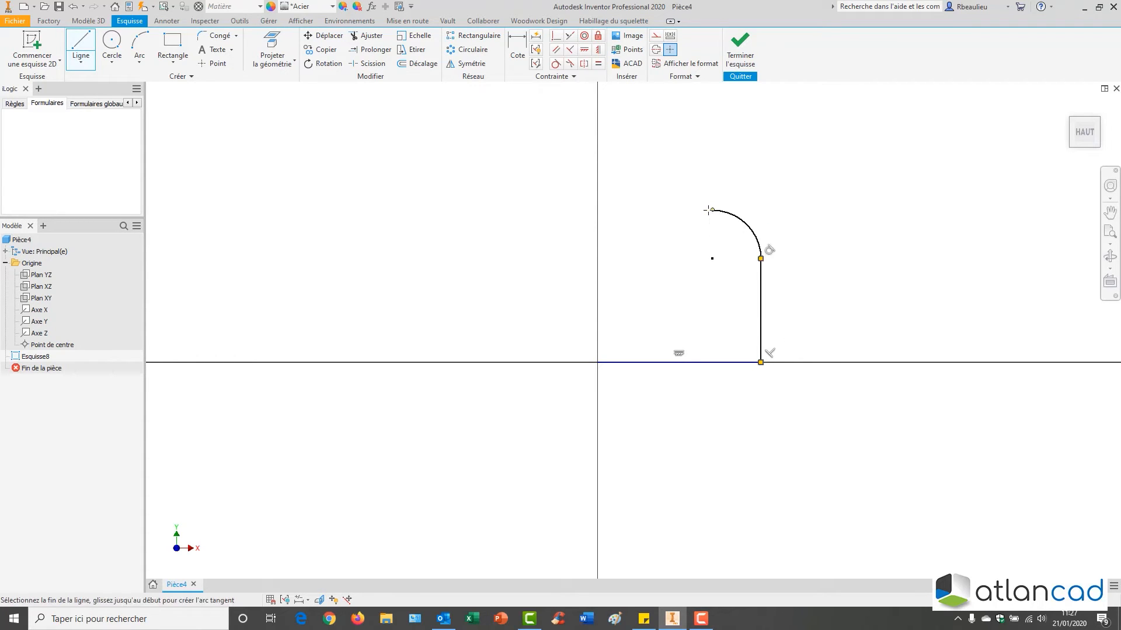
click(645, 210)
click(597, 248)
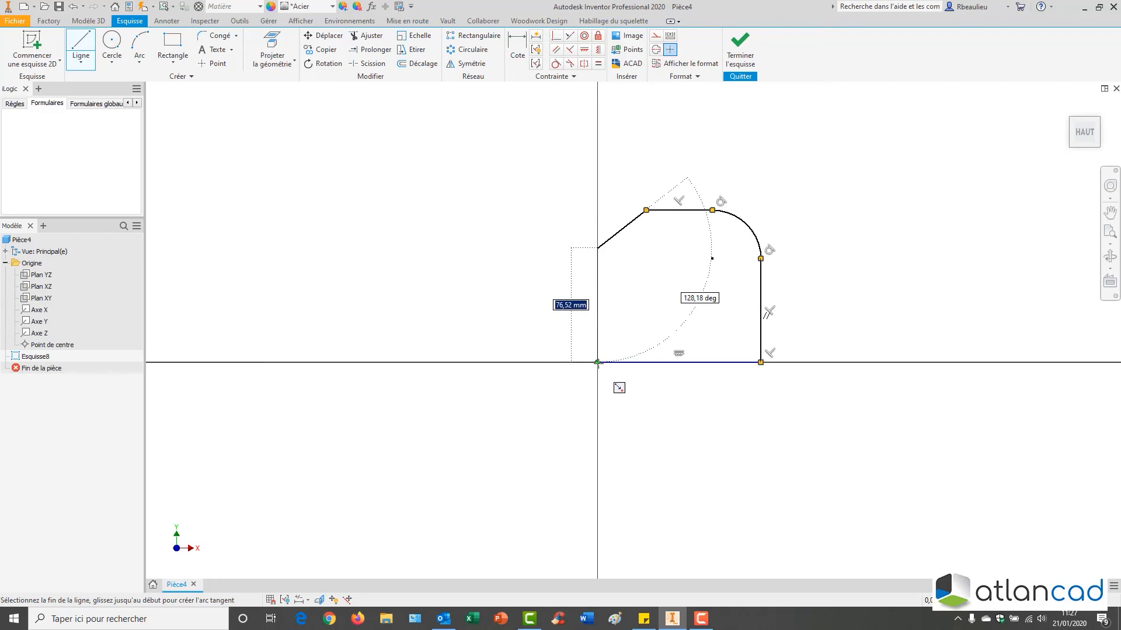
click(597, 362)
Draw a circle centred on the corner arc's centre, and a smaller circle inside the profile below and left of it
right_click(411, 229)
click(345, 214)
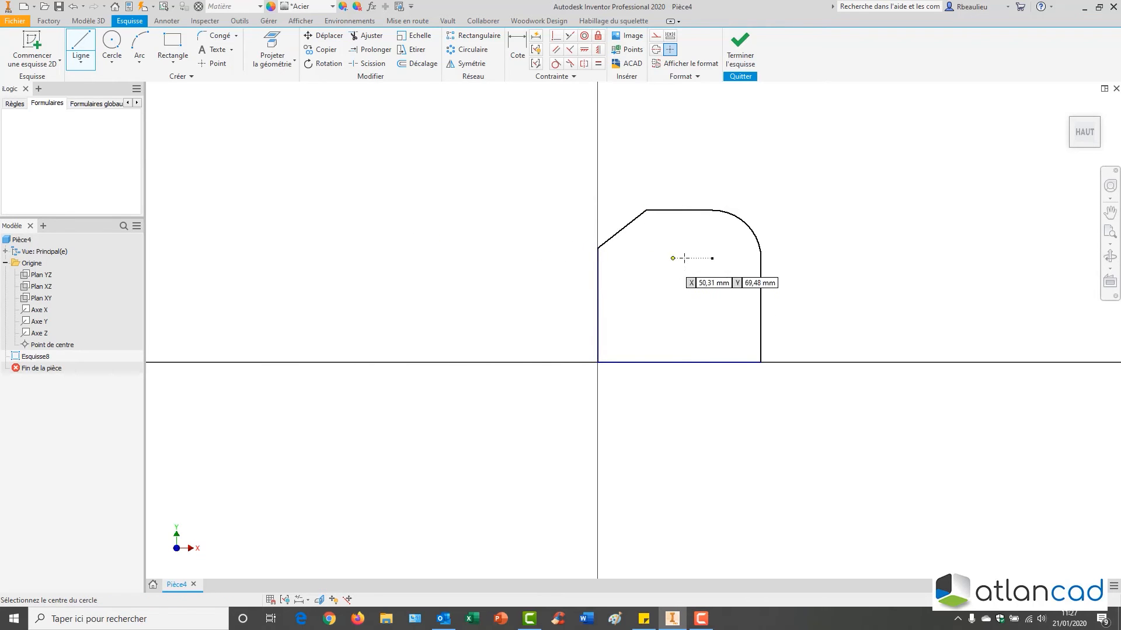
click(712, 258)
click(737, 253)
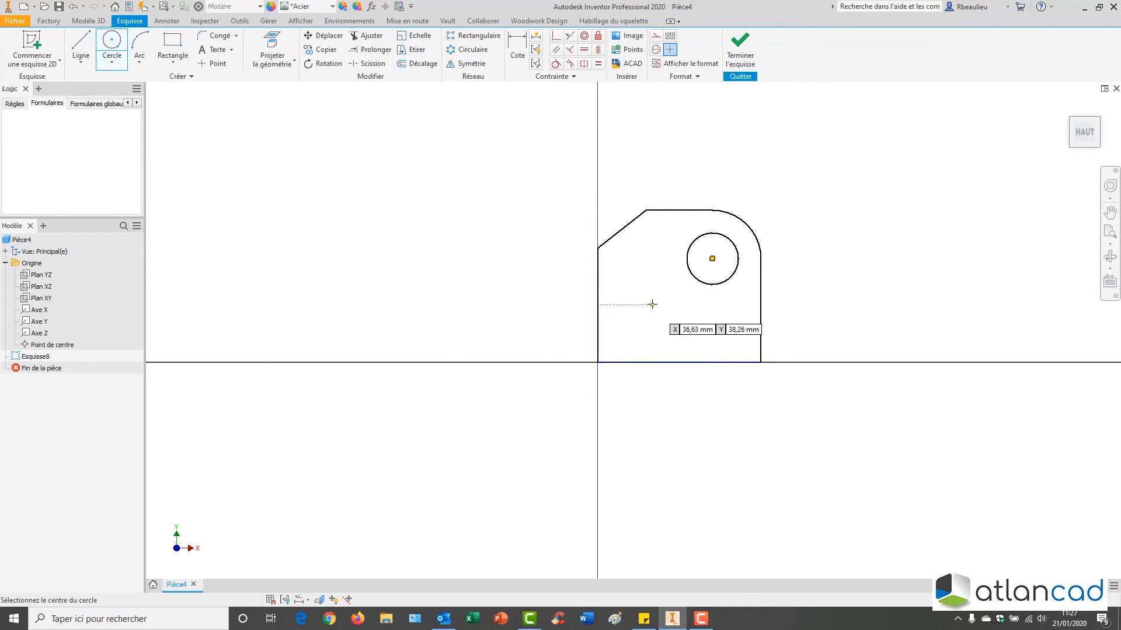
click(651, 305)
click(633, 308)
middle_drag(623, 253, 456, 236)
scroll(467, 236, up, 3)
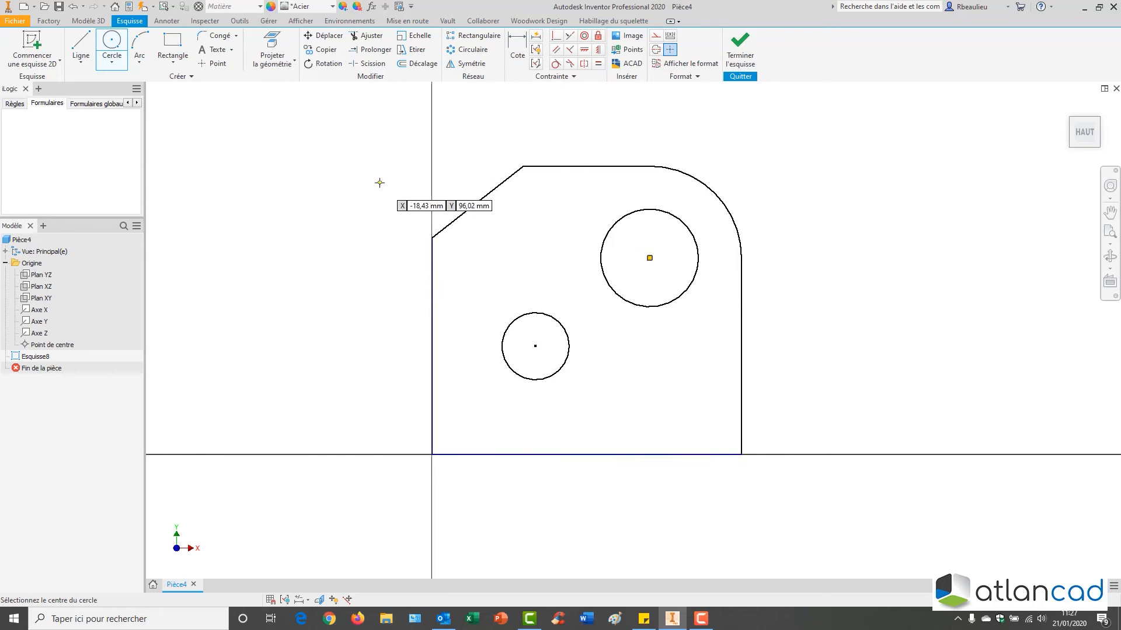
Dimension the profile's horizontal base edge and set its length to 100 mm
right_click(398, 173)
click(360, 190)
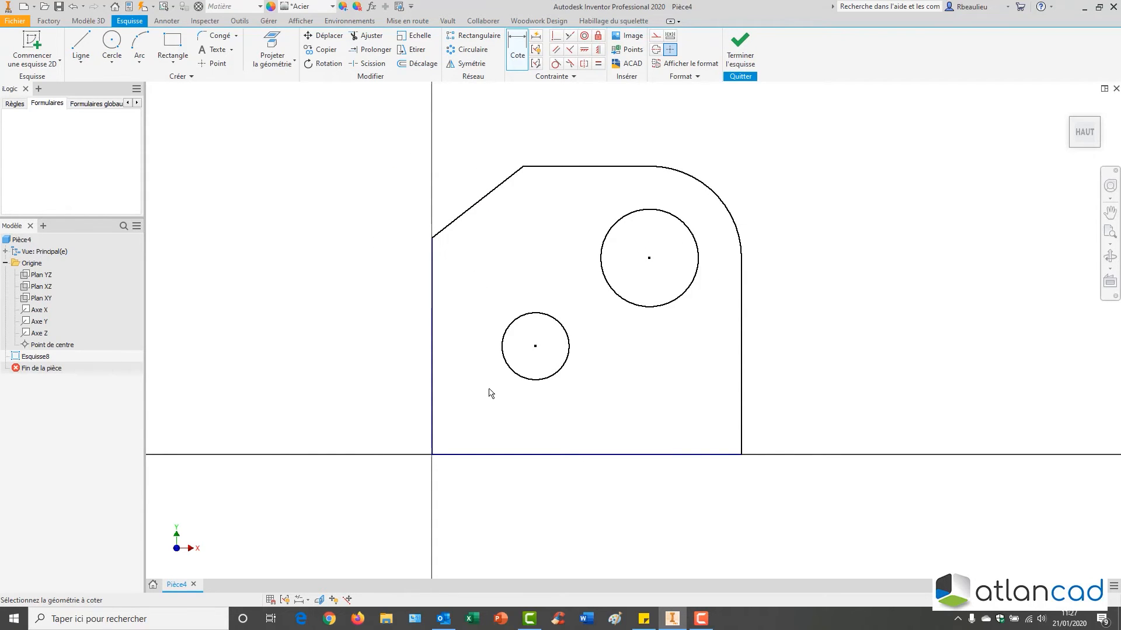
click(600, 455)
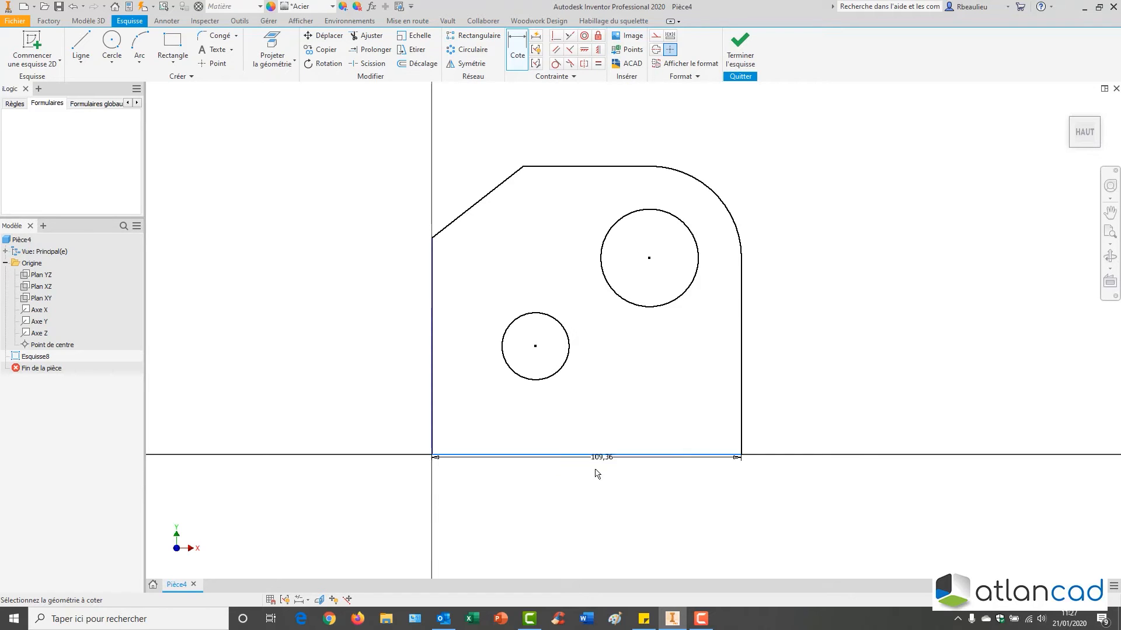
click(588, 496)
text(100)
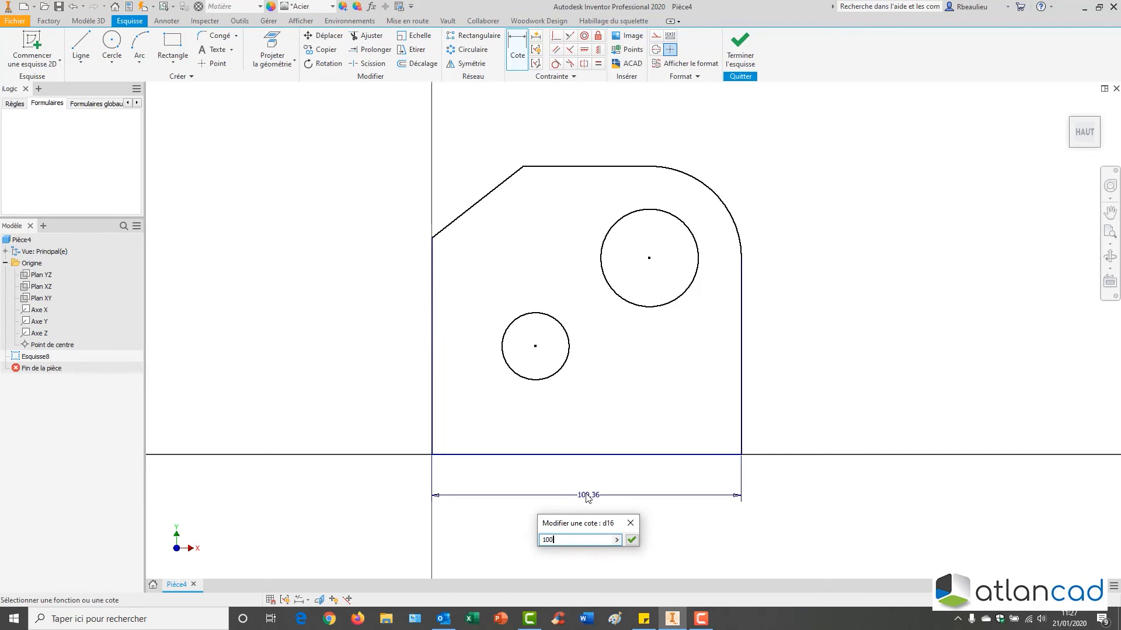
key(Return)
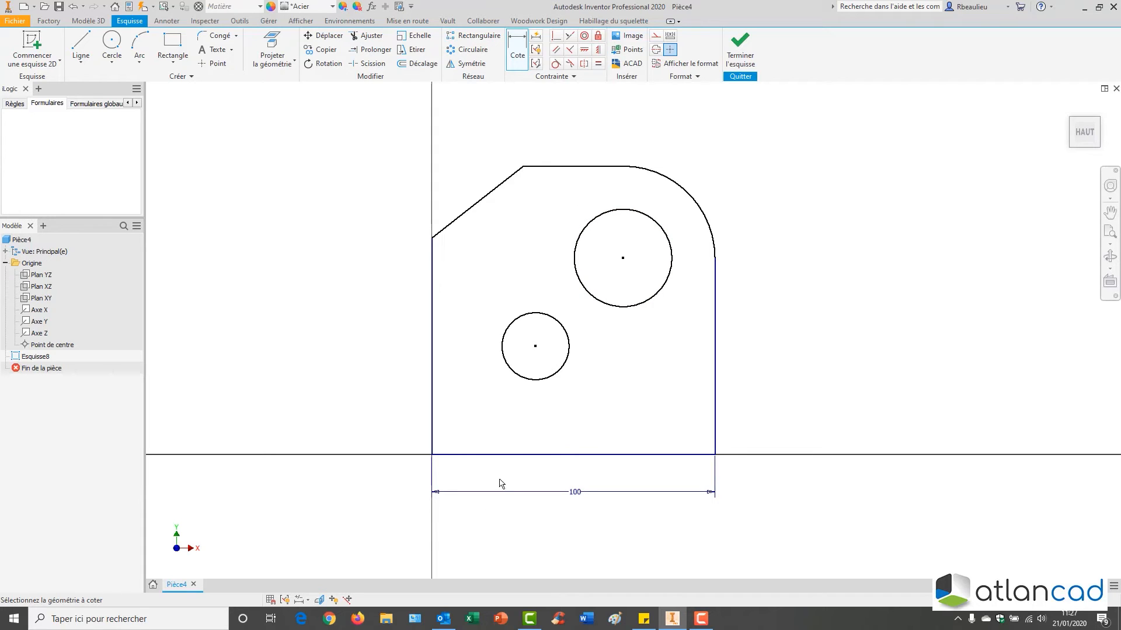
Dimension the height between the base and the top edge, and set it to 100 mm
click(610, 455)
click(598, 166)
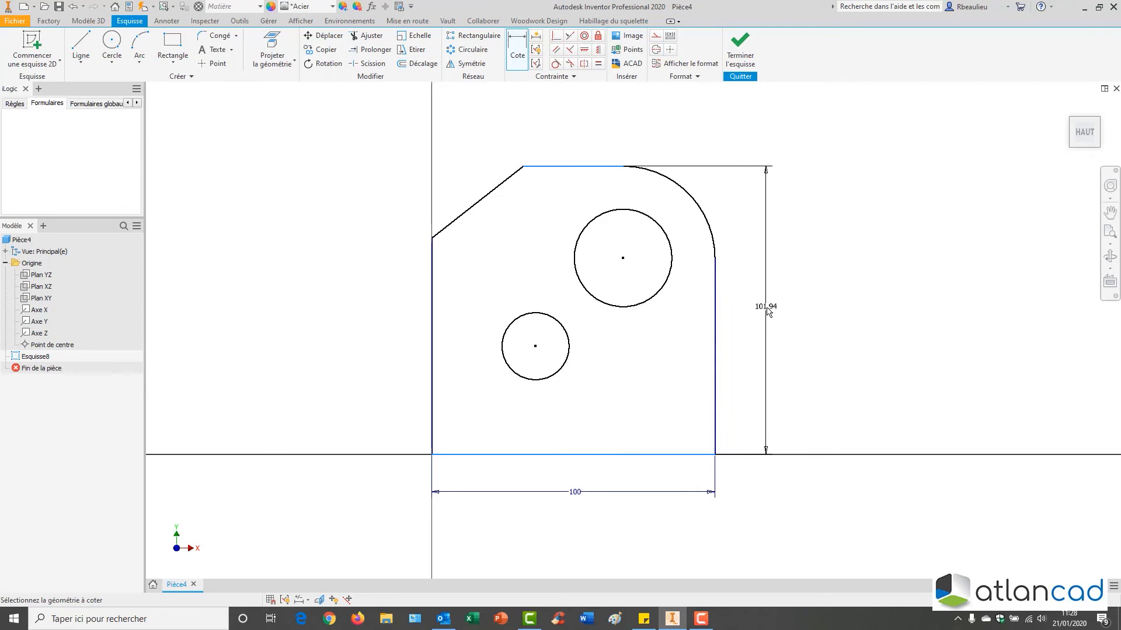
click(766, 307)
text(100)
key(Return)
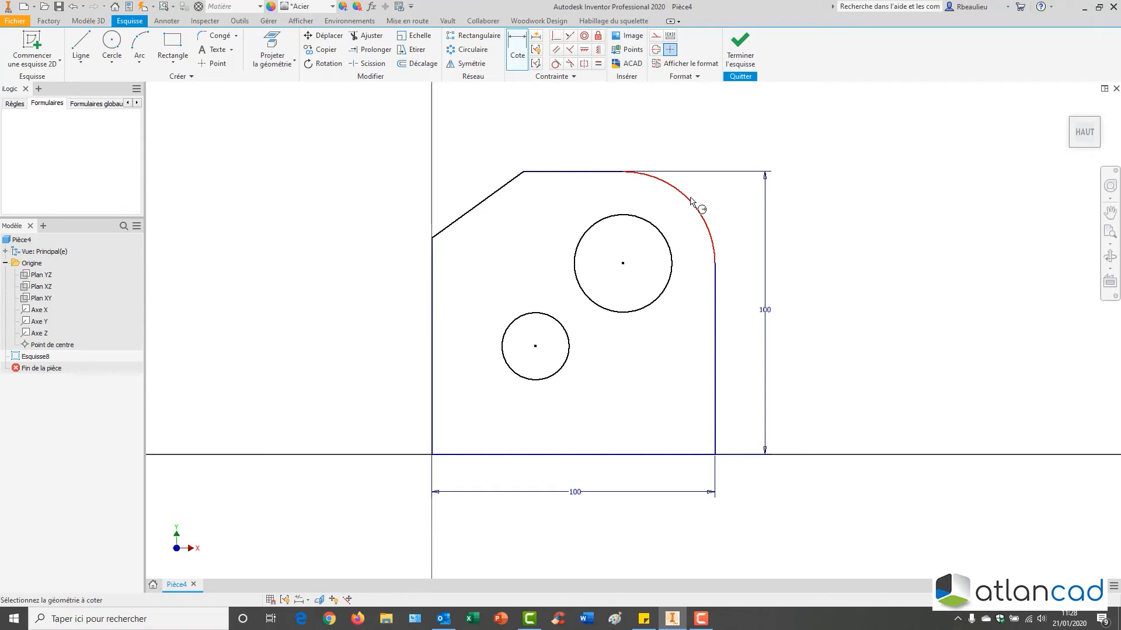
Dimension the tangent corner arc and set its radius to 30 mm
click(515, 51)
click(695, 205)
click(719, 128)
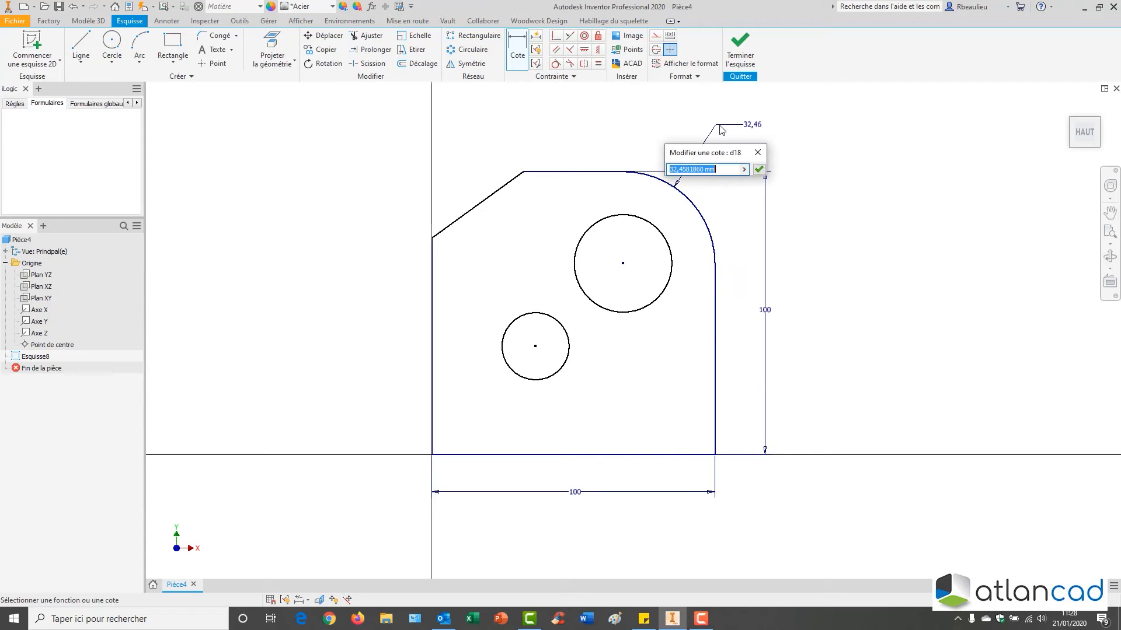
text(30)
key(Return)
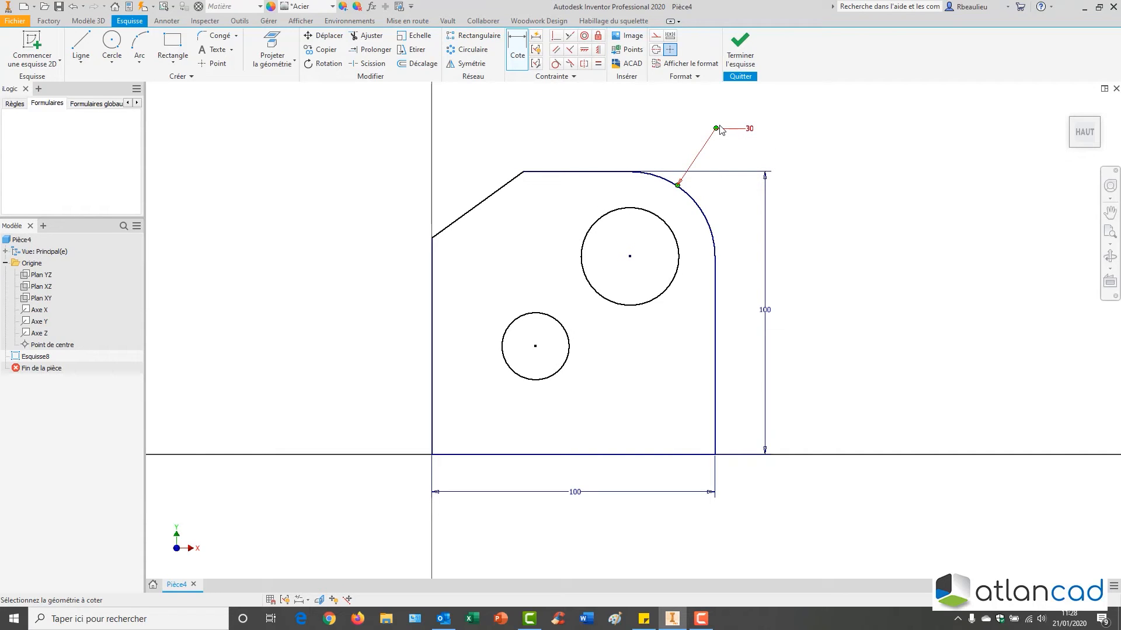
Dimension the larger circle, concentric with the corner arc, with a diameter of 30 mm
click(611, 211)
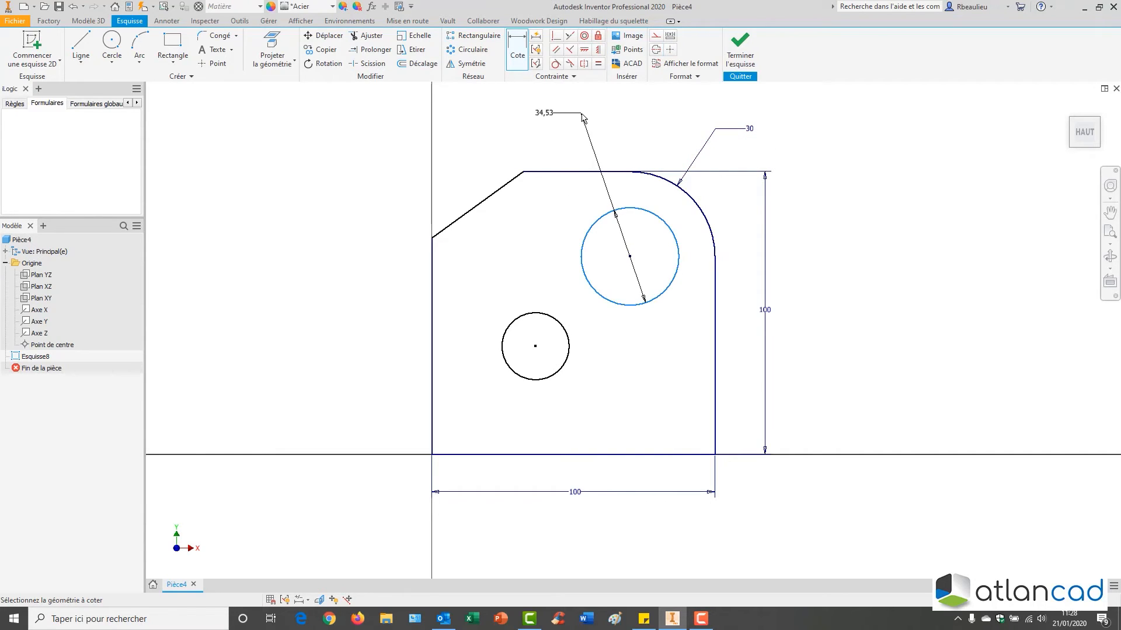
click(580, 129)
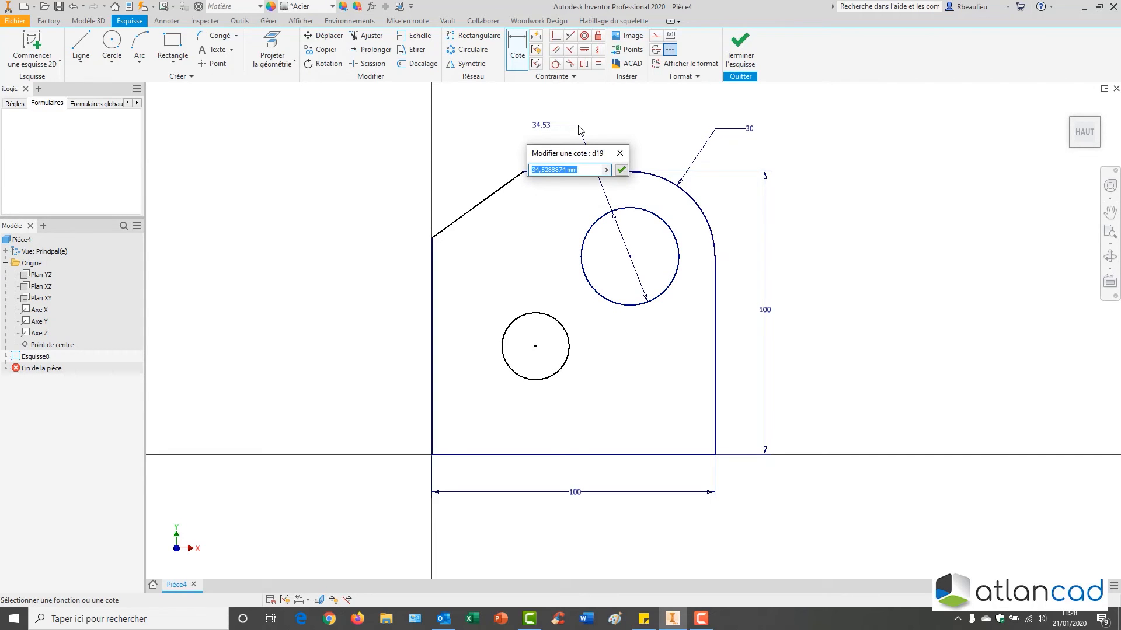
text(30)
key(Return)
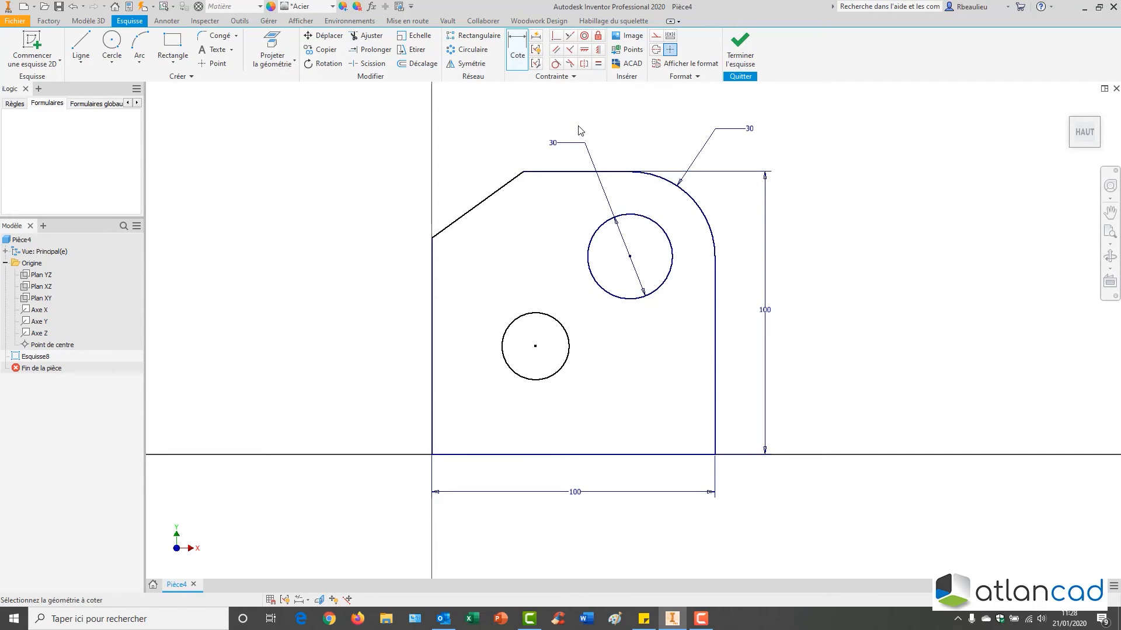
Dimension the smaller circle using the "Rayon" dimension type and set its radius to 10 mm
click(516, 324)
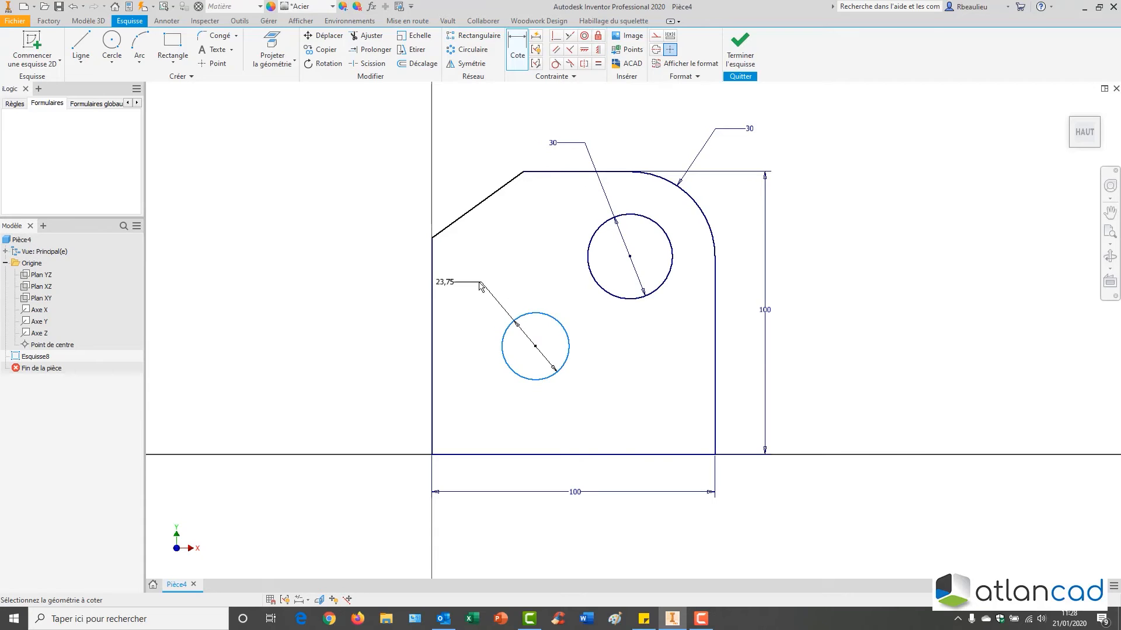
right_click(479, 285)
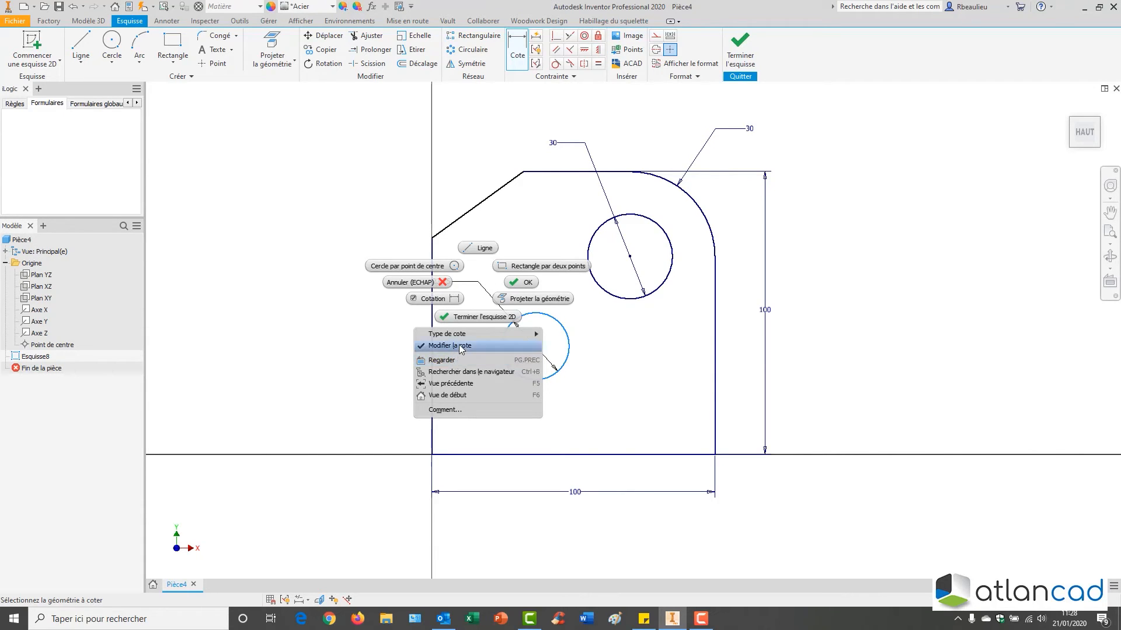
mouse_move(462, 337)
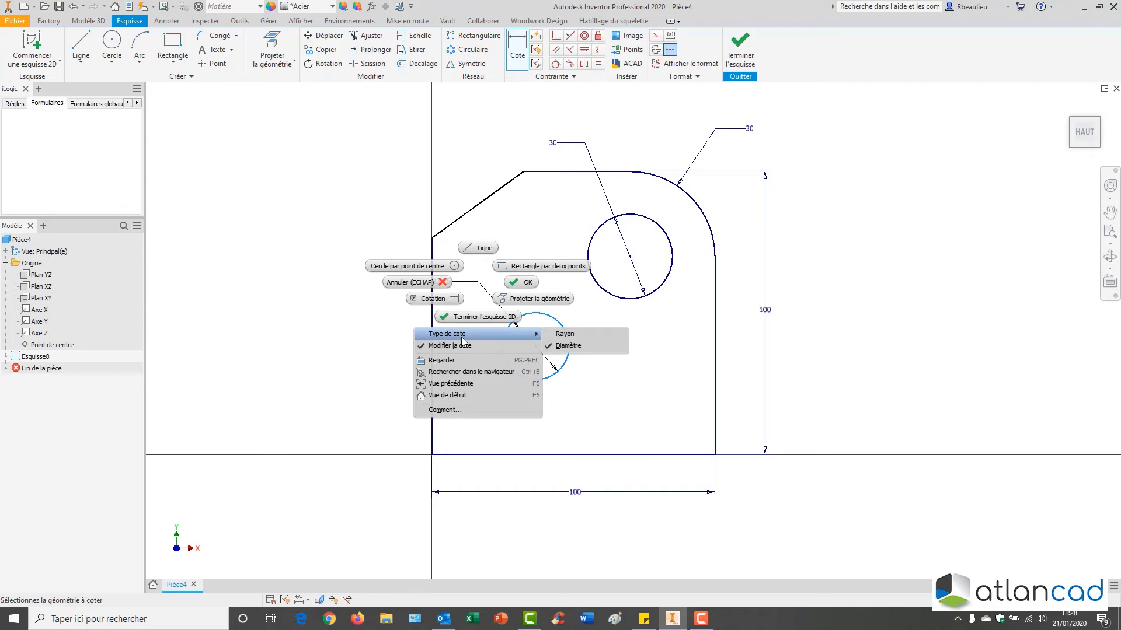
click(565, 334)
click(498, 282)
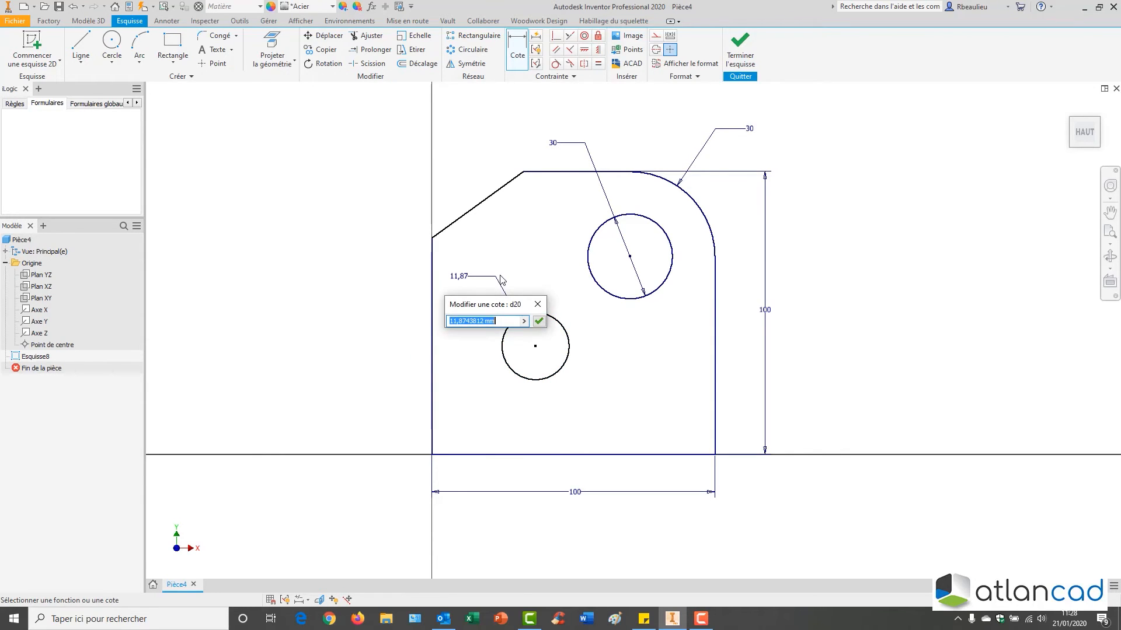
text(10)
key(Return)
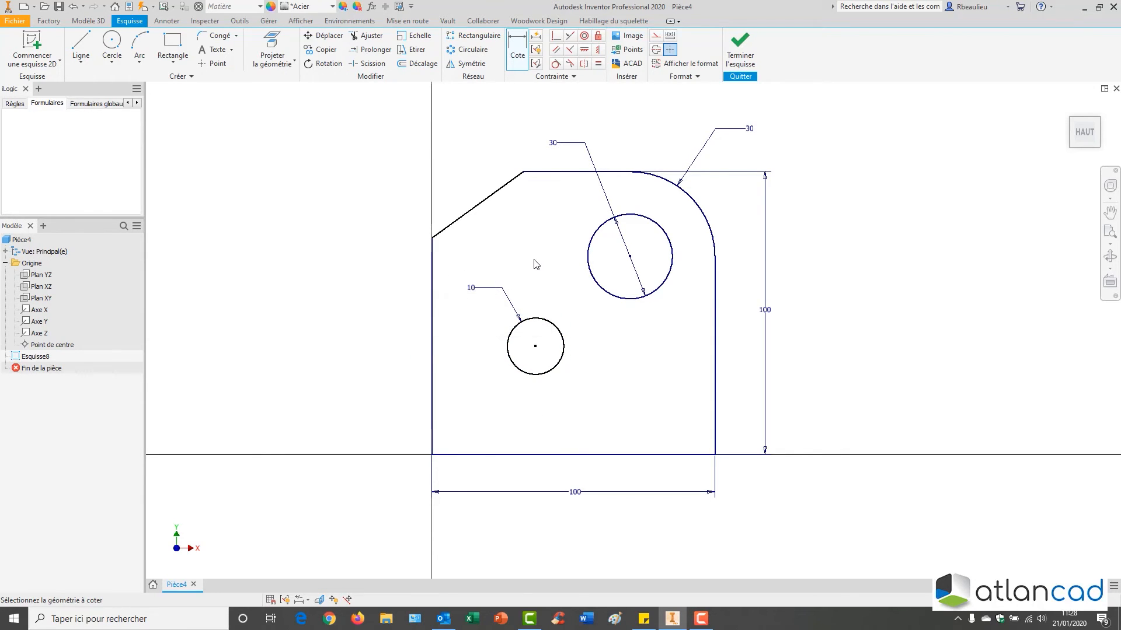
Add an aligned length dimension along the slanted corner edge and set it to 40 mm
click(492, 199)
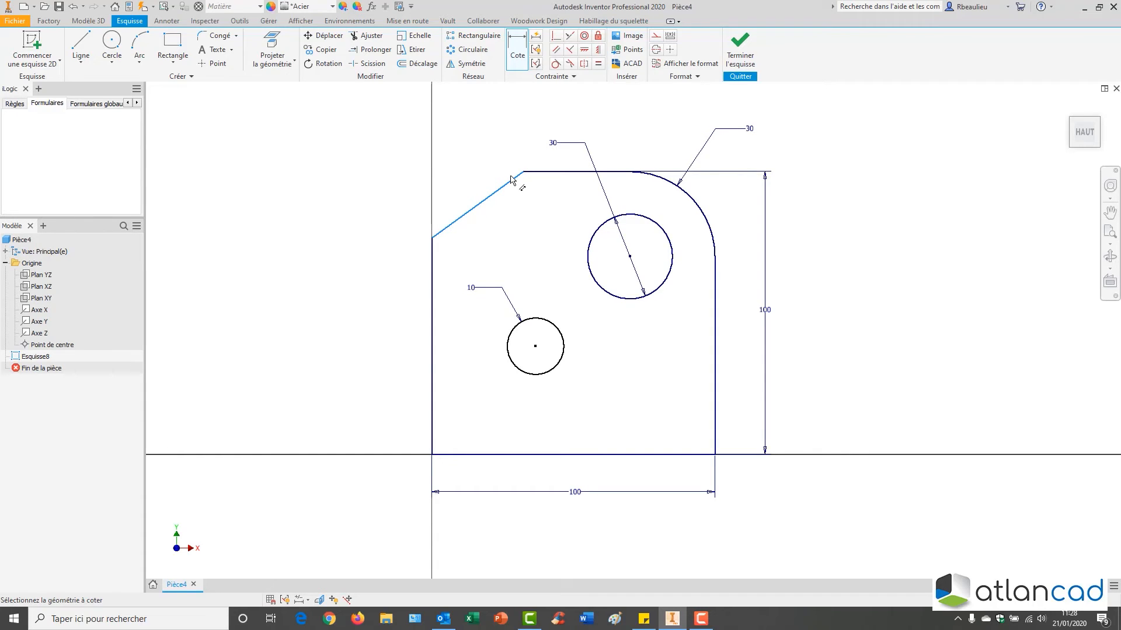
click(484, 194)
click(461, 169)
text(40)
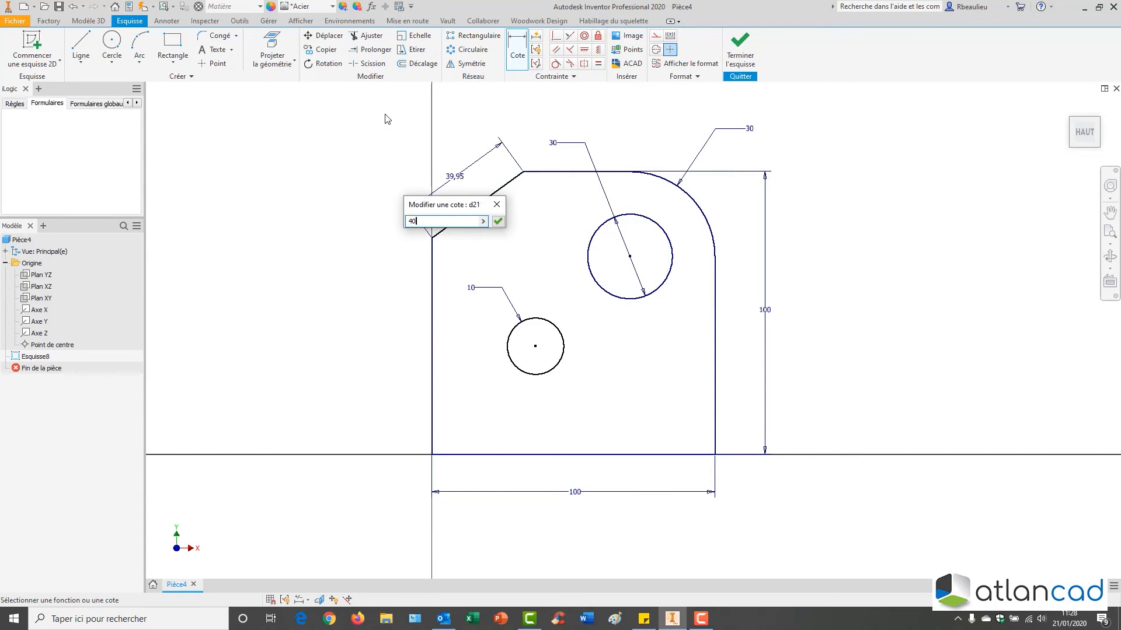
key(Return)
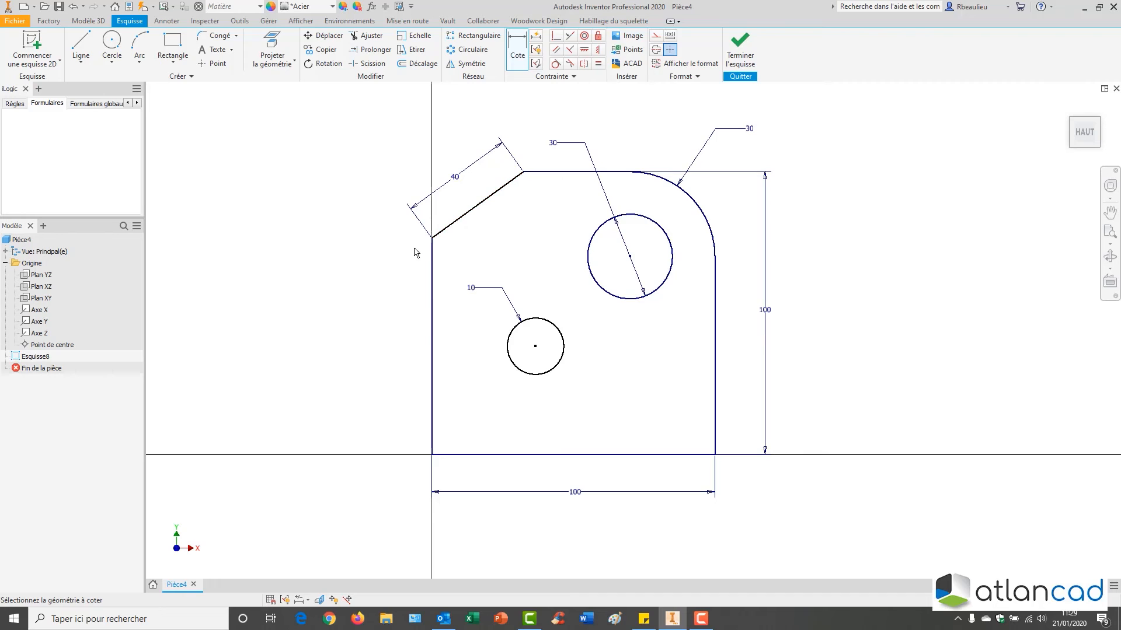
Dimension the angle between the top edge and the slanted corner edge, and set it to 30 degrees
click(551, 173)
click(504, 192)
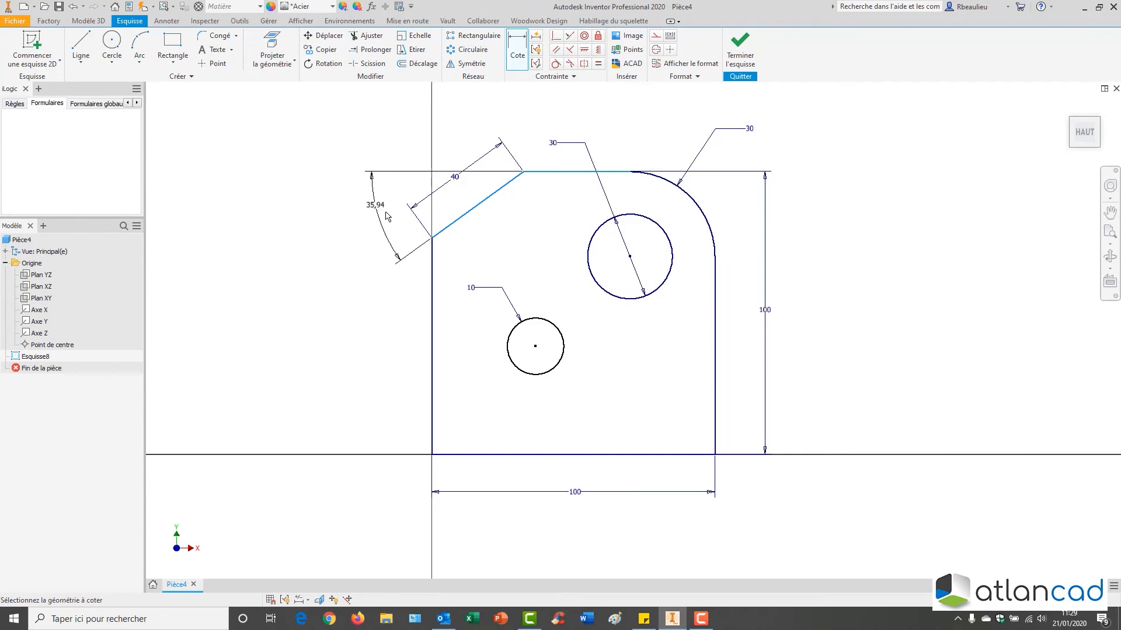
click(395, 215)
text(30)
key(Return)
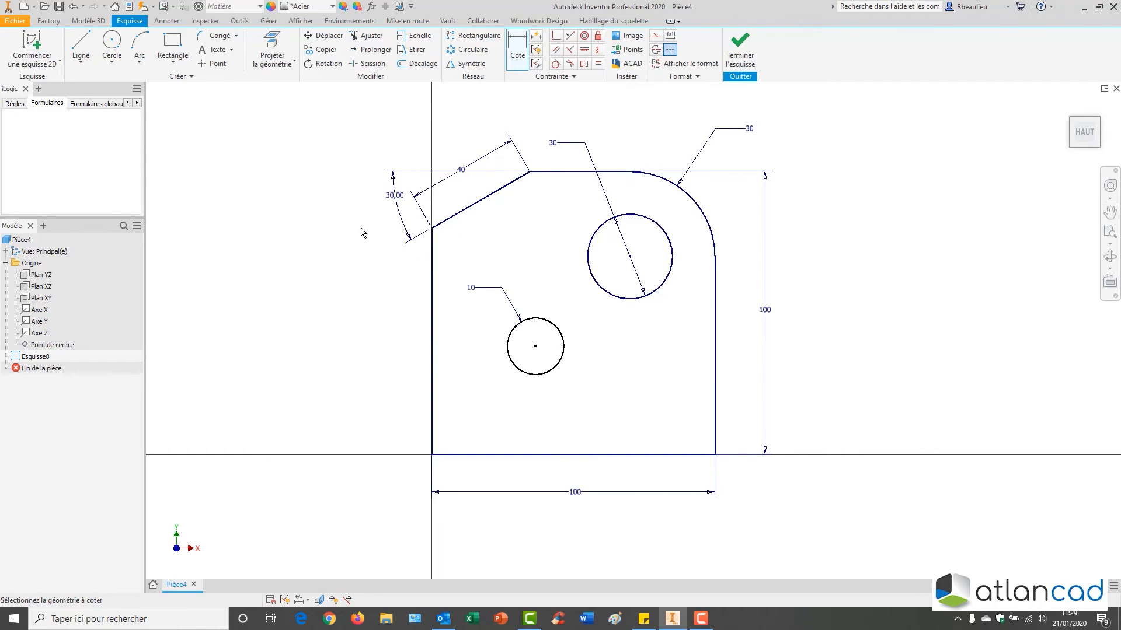
middle_drag(537, 266, 490, 212)
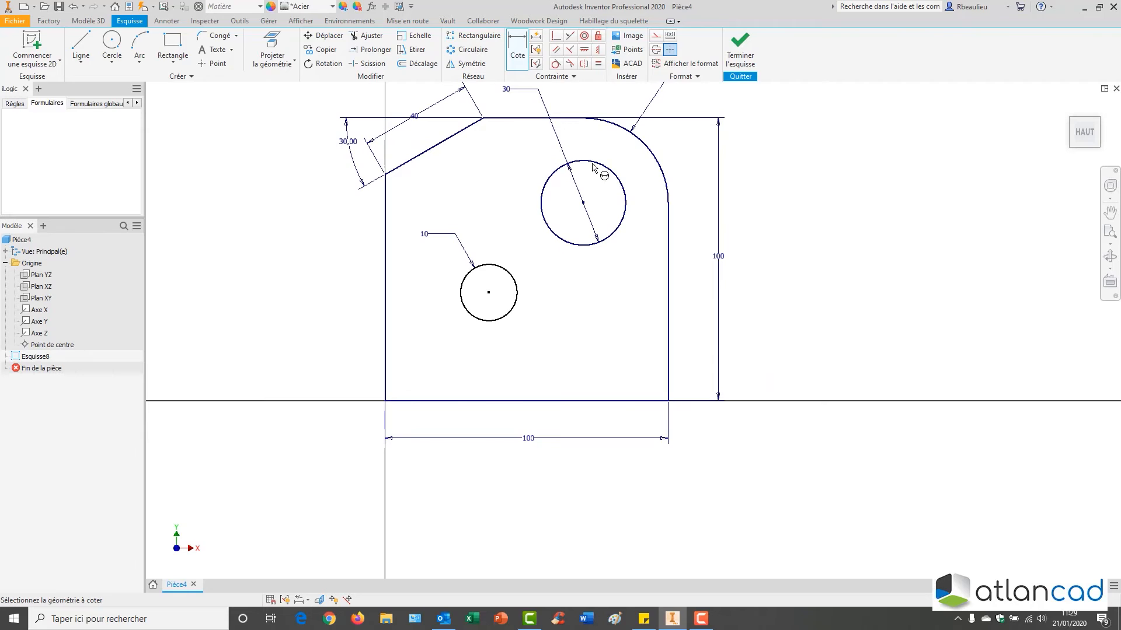
click(514, 278)
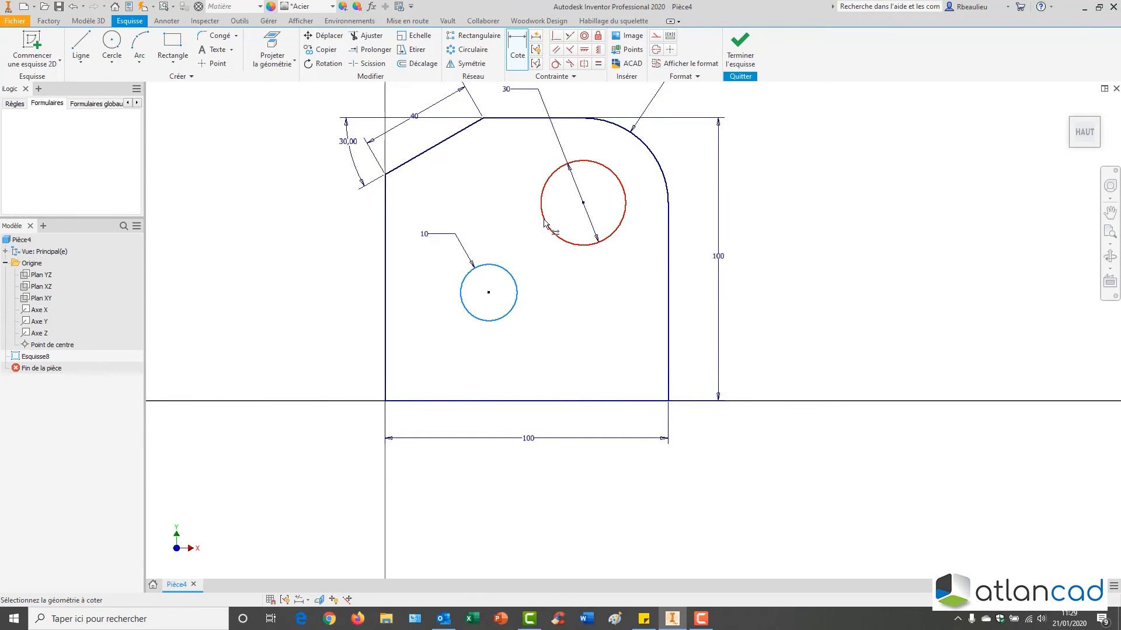
click(543, 219)
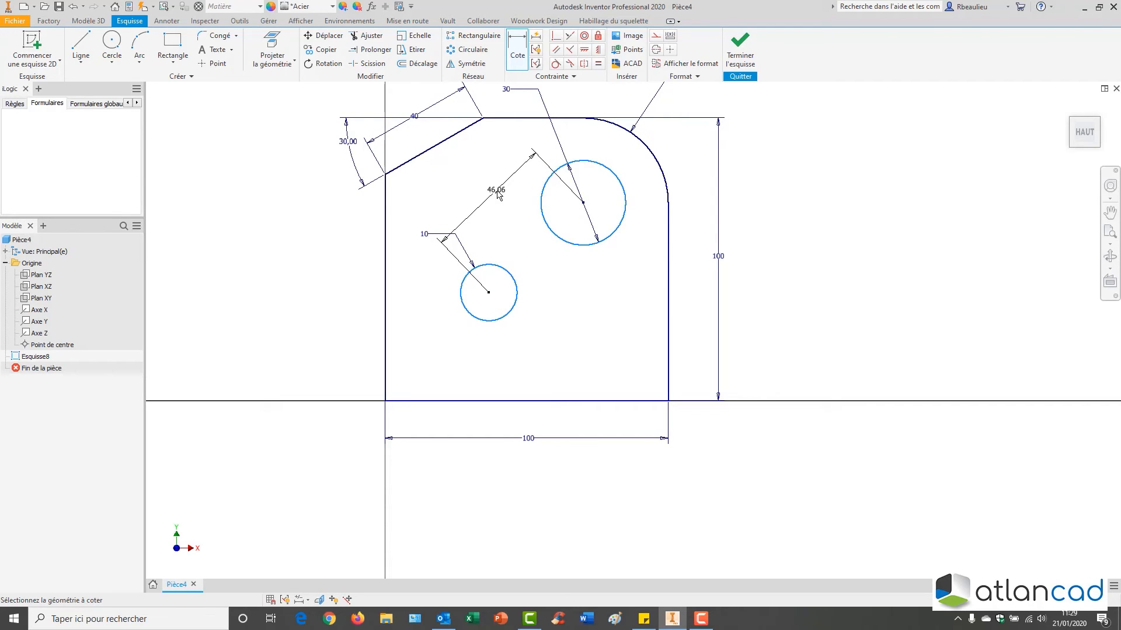
key(Escape)
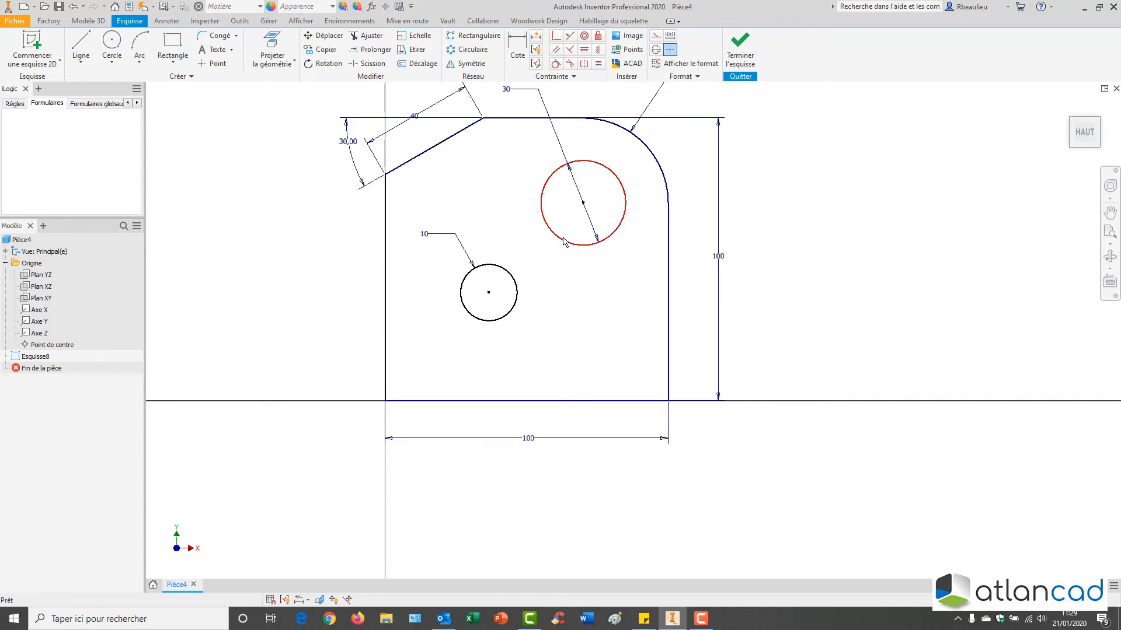
Dimension the tangent gap between the facing edges of the two circles and set it to 20 mm
right_click(465, 198)
click(458, 252)
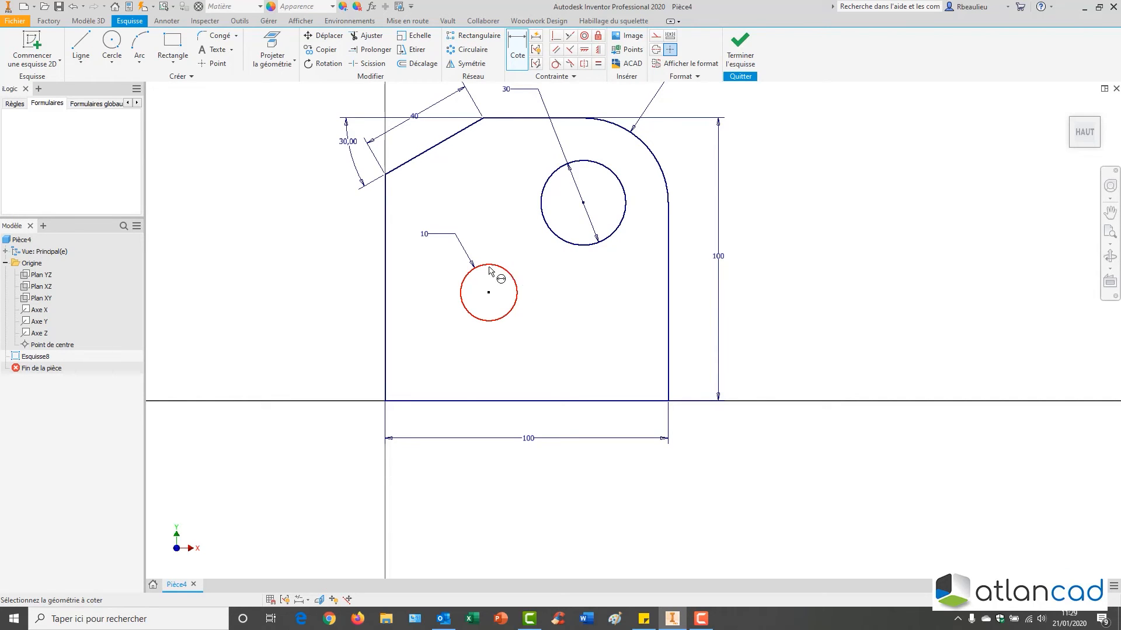
click(508, 273)
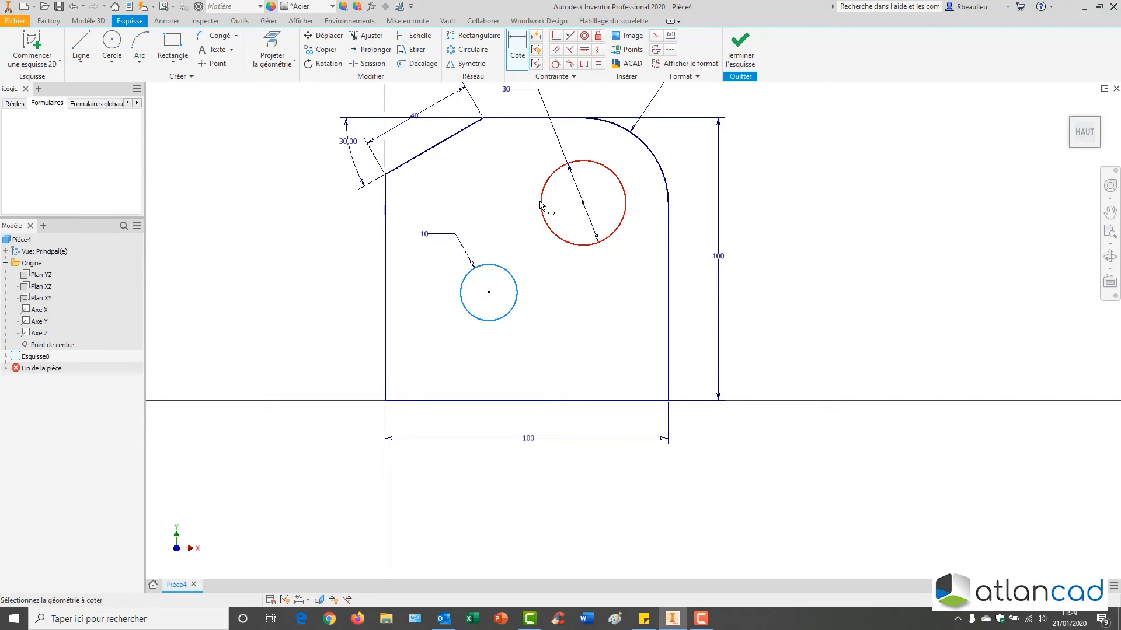
click(553, 236)
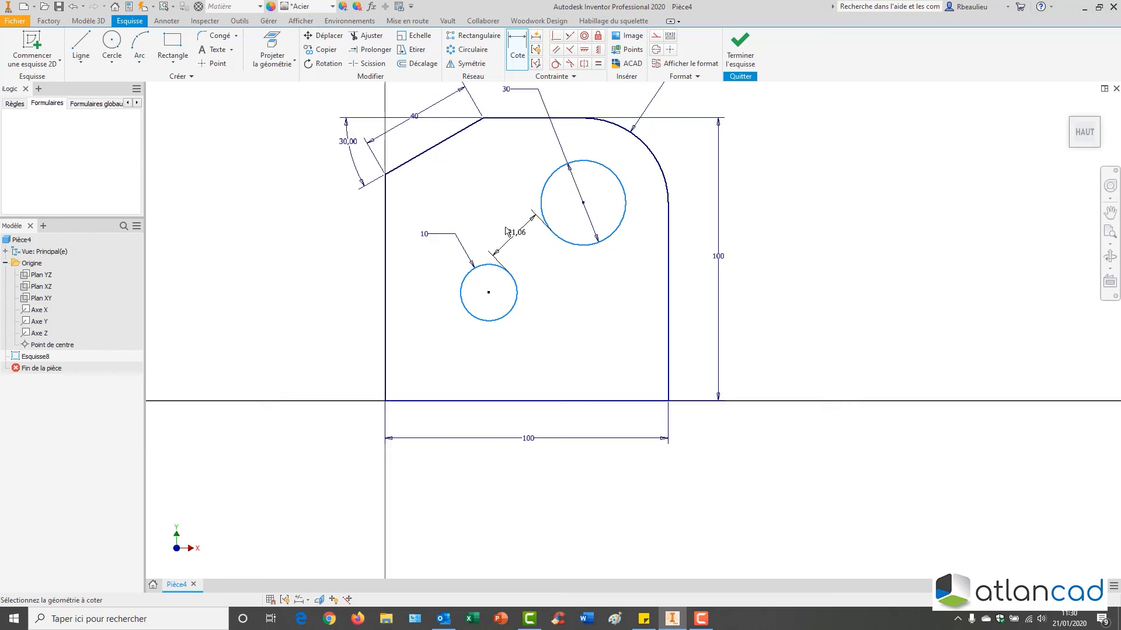
click(505, 224)
text(20)
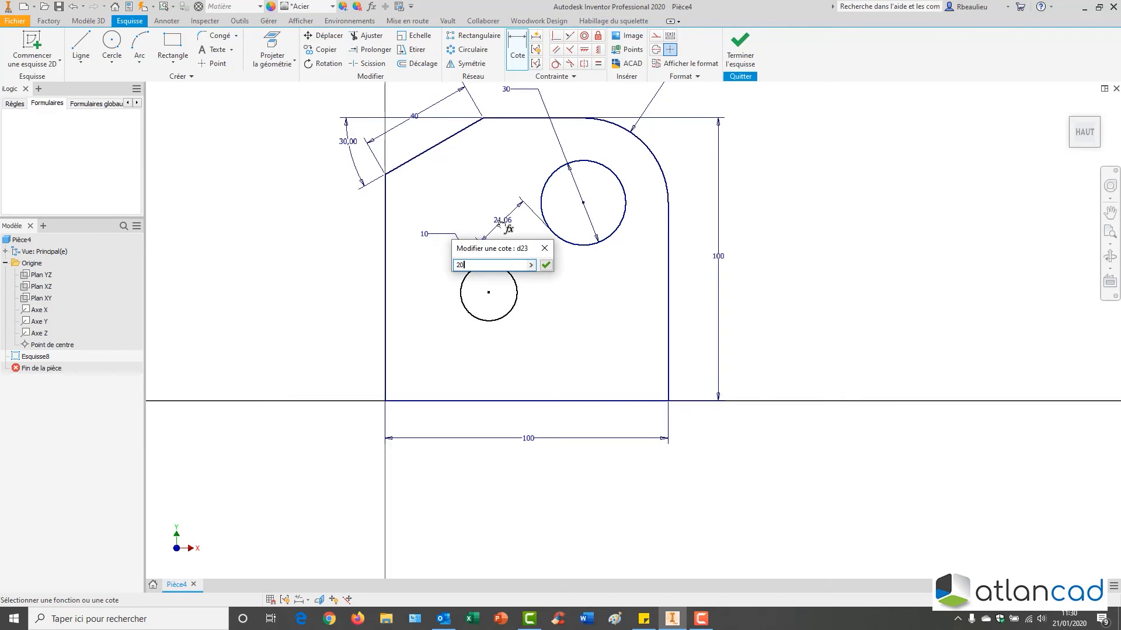
key(Return)
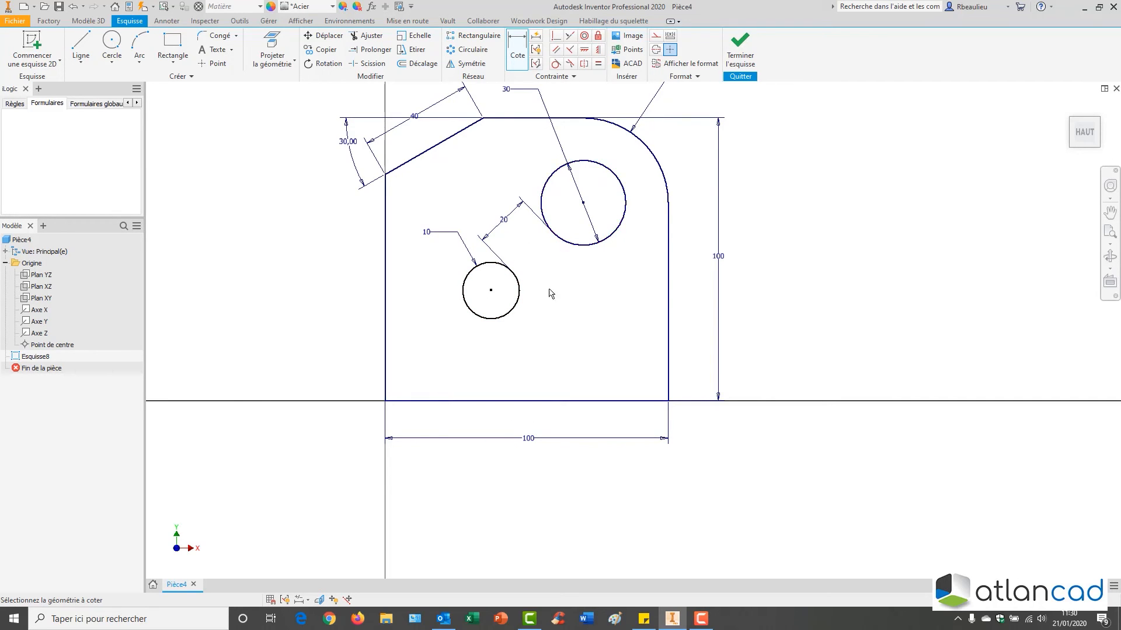
Dimension the vertical distance from the base edge to the smaller circle's lower tangent edge, set it to 20 mm, and end dimensioning
click(506, 402)
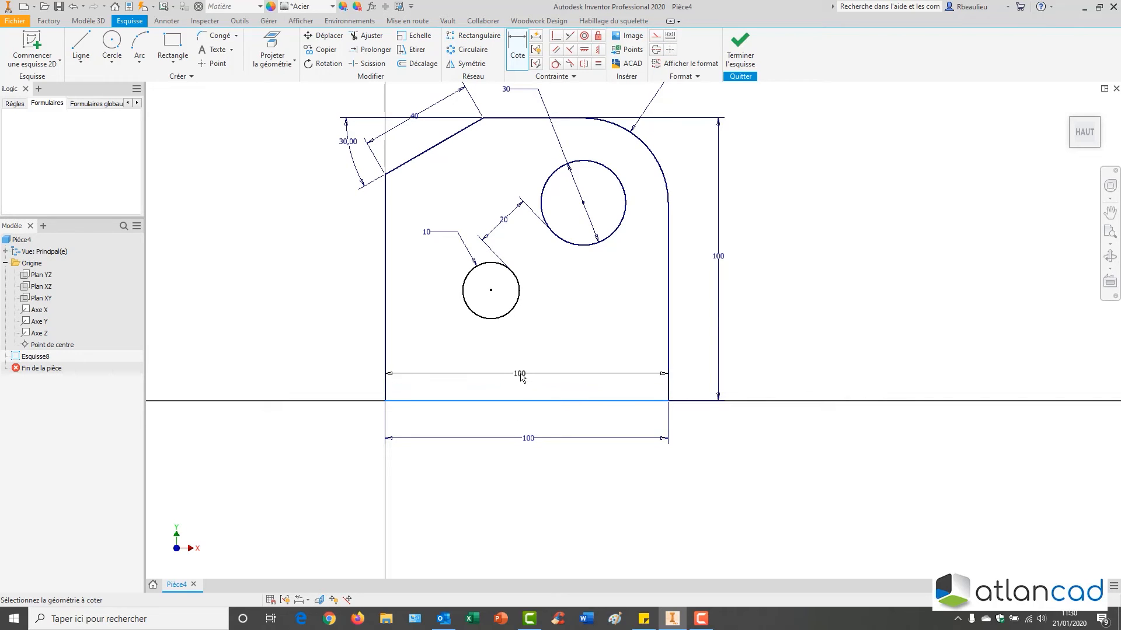
click(491, 321)
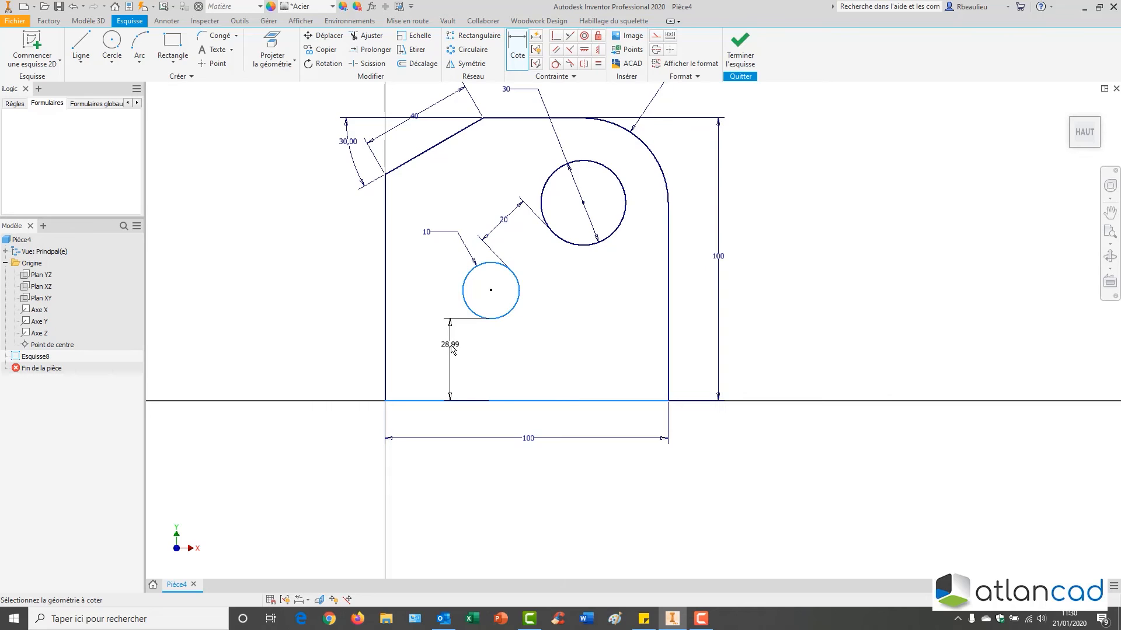
click(450, 345)
text(200)
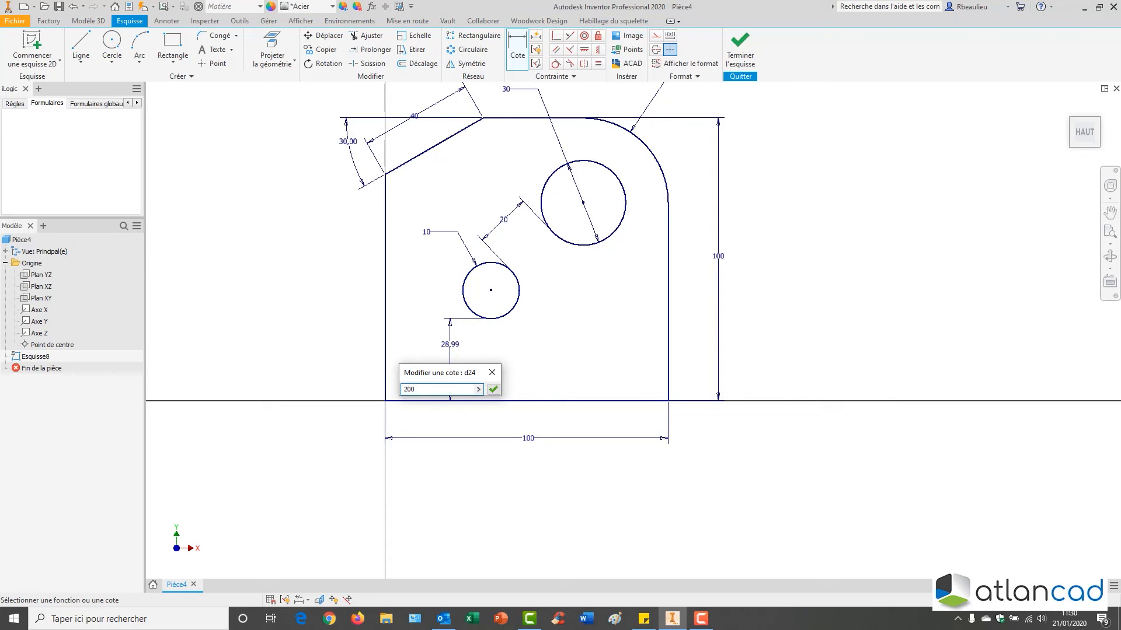
key(Return)
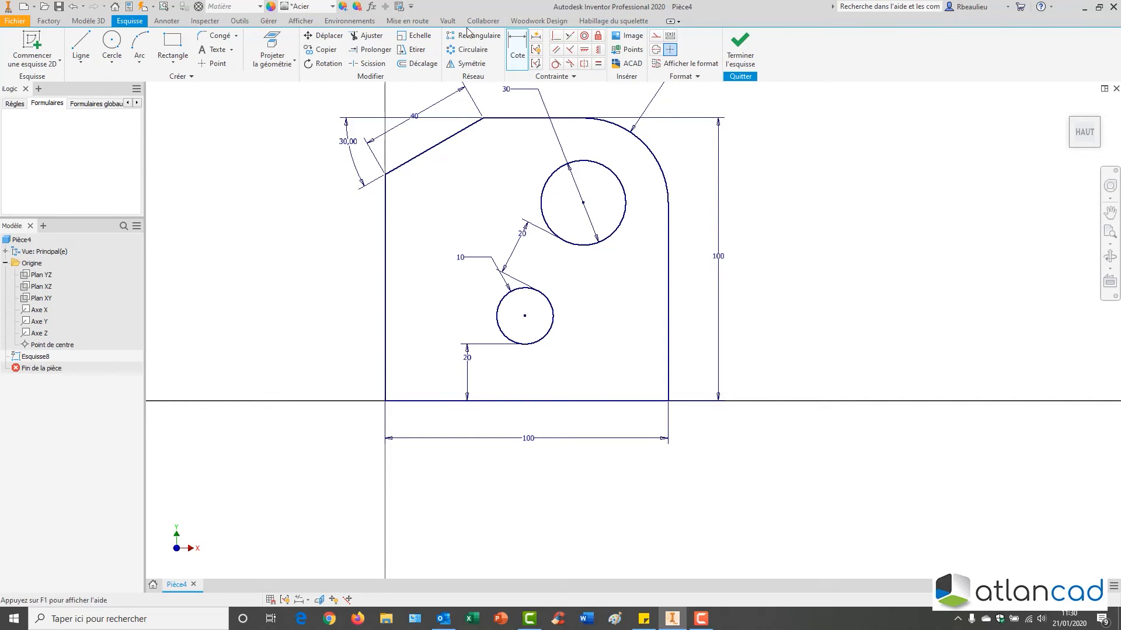
key(Escape)
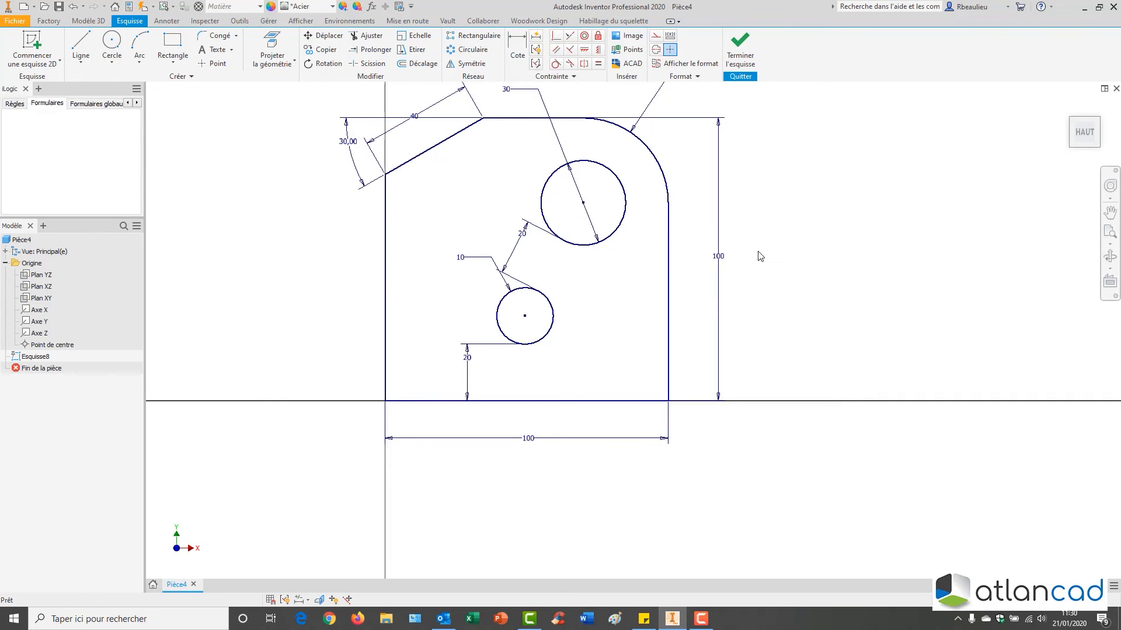
Delete the tangent constraint between the top edge and the rounded corner arc, and move their shared endpoint along the top edge
mouse_move(753, 259)
middle_down()
mouse_move(799, 318)
mouse_move(787, 298)
middle_up()
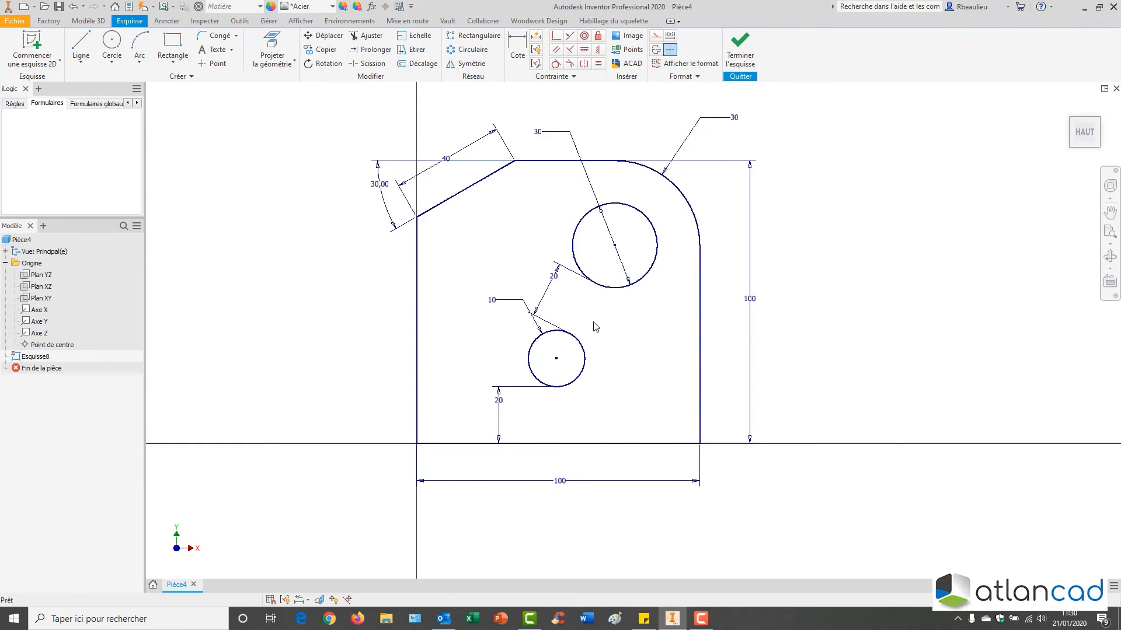
mouse_move(350, 109)
mouse_down()
mouse_move(406, 201)
mouse_move(861, 495)
mouse_move(863, 506)
mouse_move(729, 453)
mouse_move(655, 317)
mouse_move(820, 513)
mouse_up()
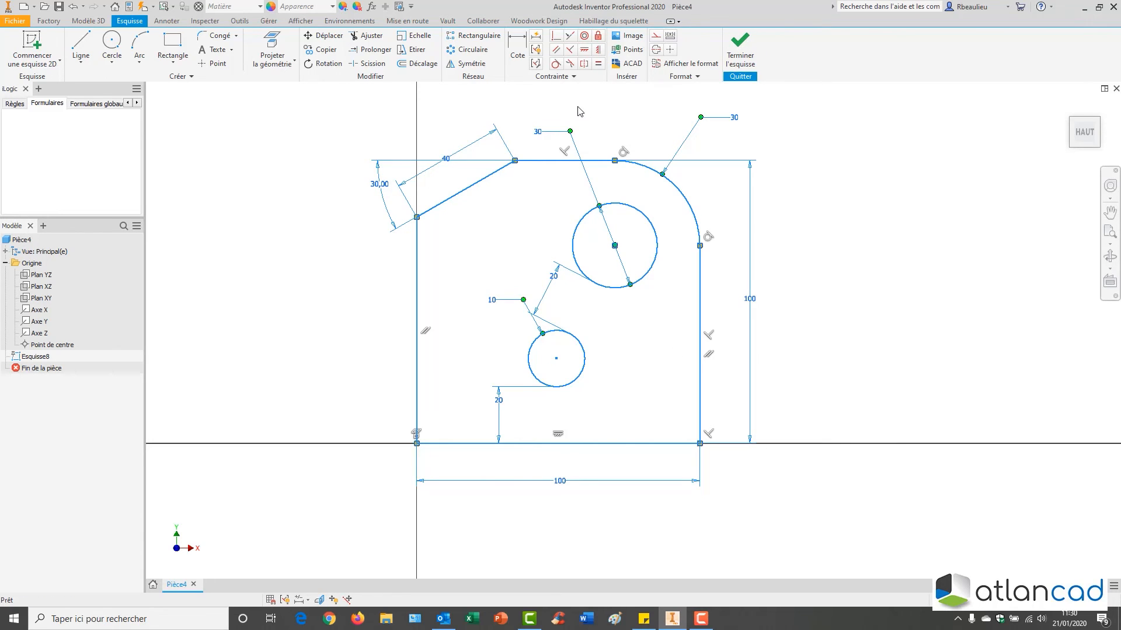
key(Delete)
click(632, 131)
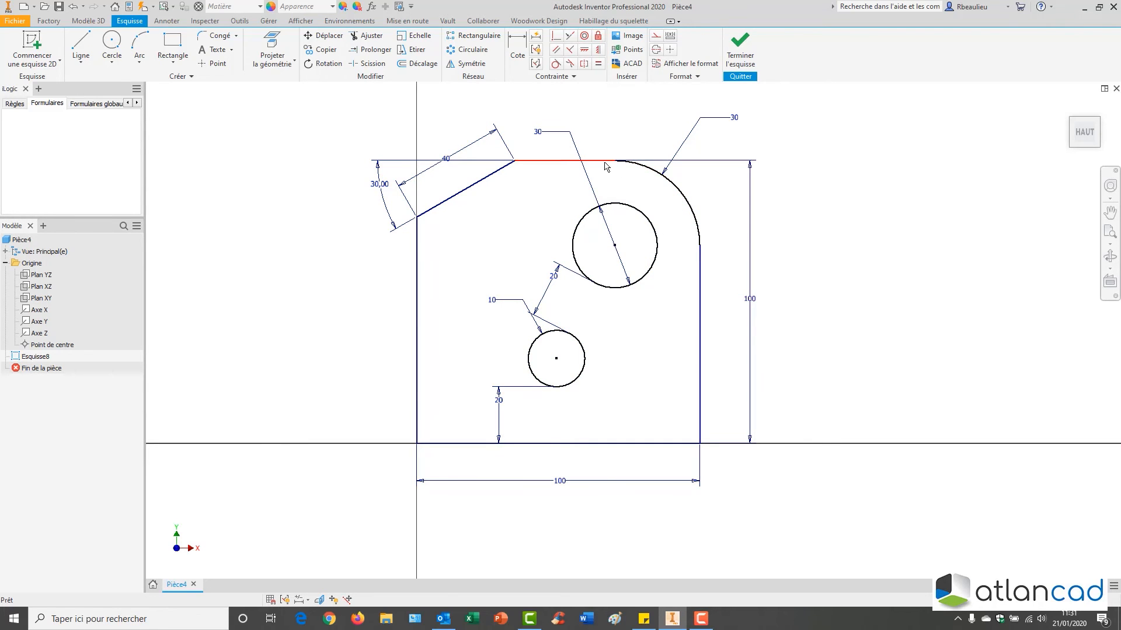
drag(615, 161, 623, 175)
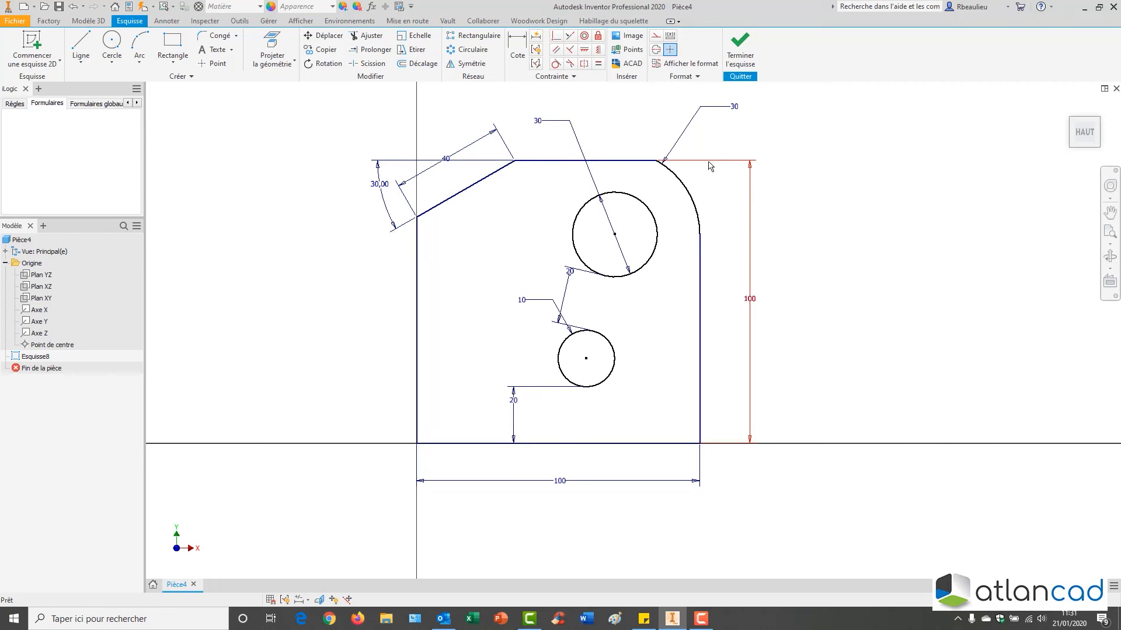
Draw two connected perpendicular lines beside the profile, a vertical one about 39 mm long and a horizontal one about 43 mm long
right_click(217, 278)
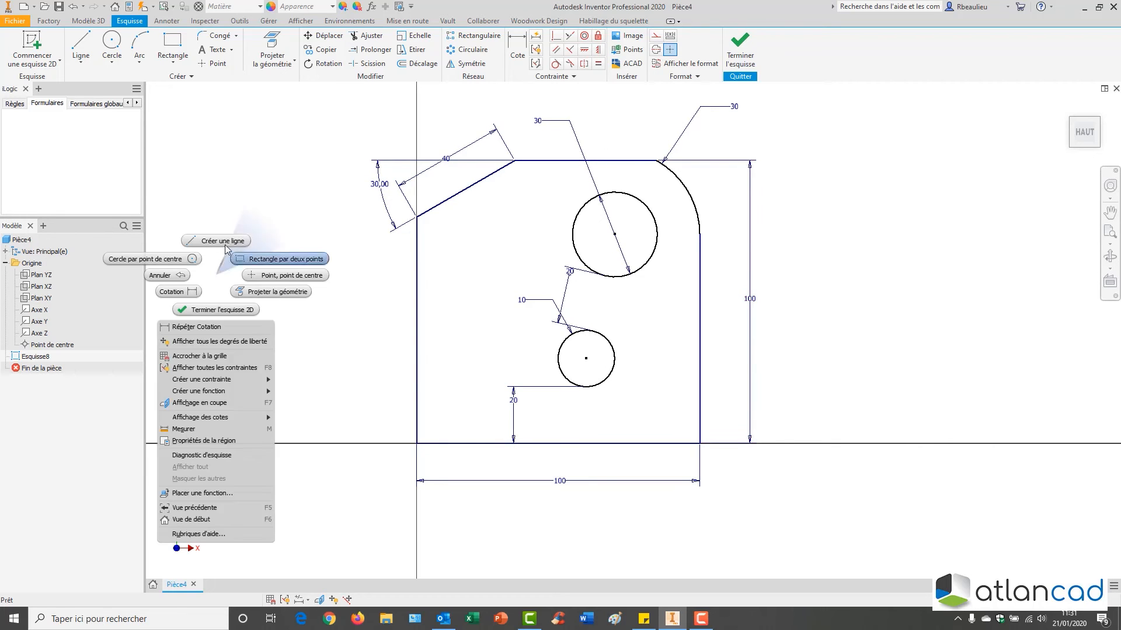
click(216, 240)
click(343, 288)
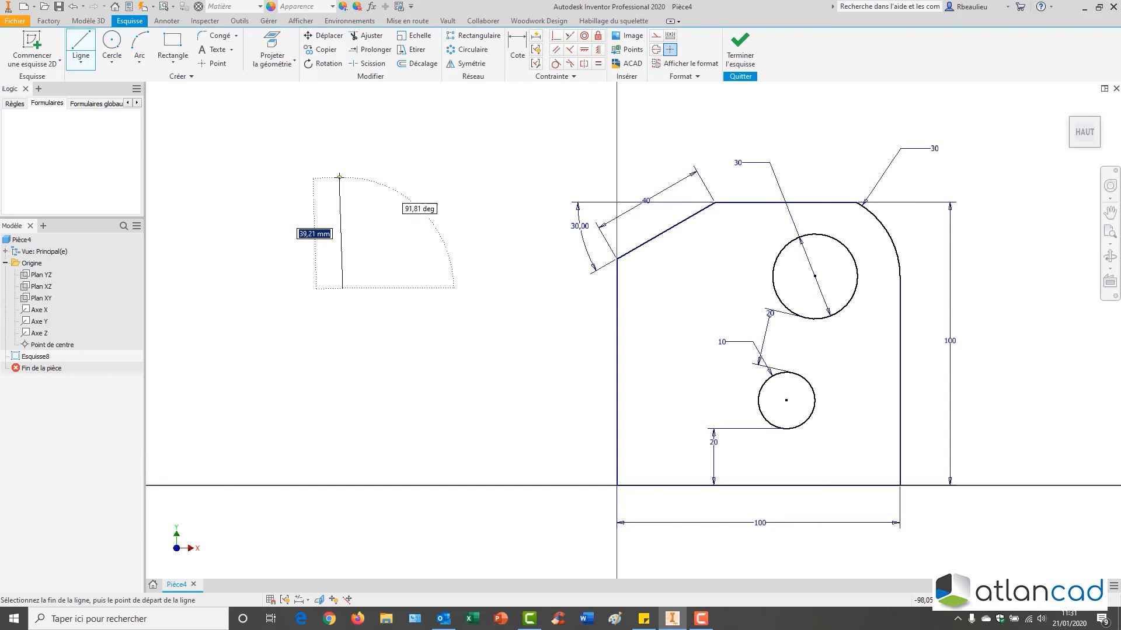
click(342, 178)
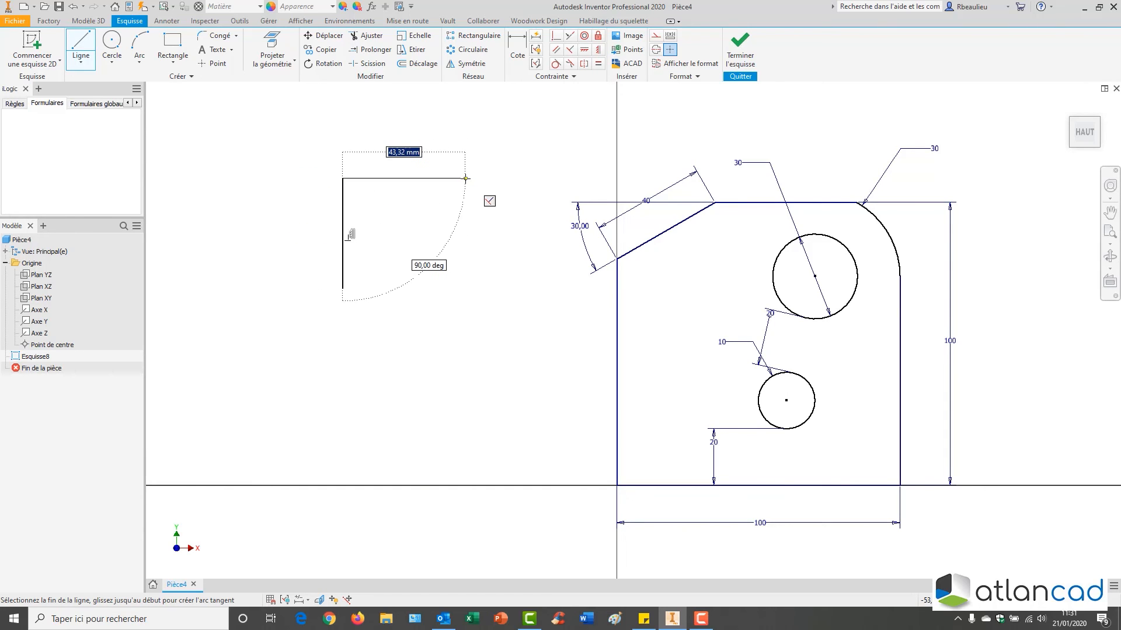
click(466, 178)
key(Escape)
Delete the perpendicular constraint between the two connected lines and pull the horizontal line's free end upward so it slants
drag(398, 144, 286, 244)
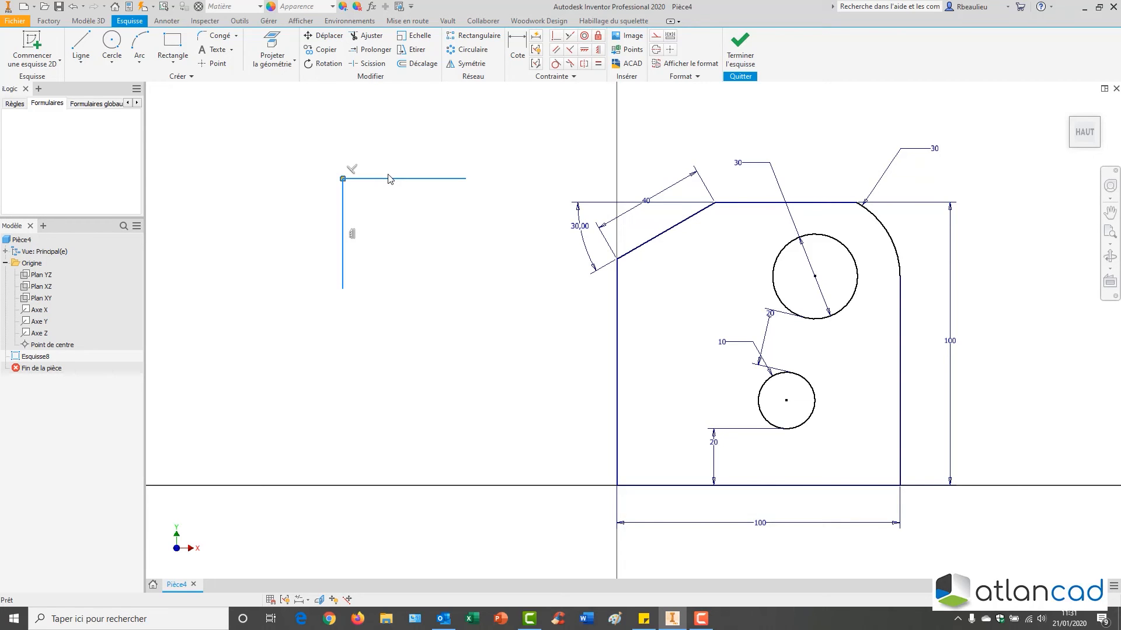
click(353, 169)
key(Delete)
click(448, 196)
drag(465, 179, 433, 136)
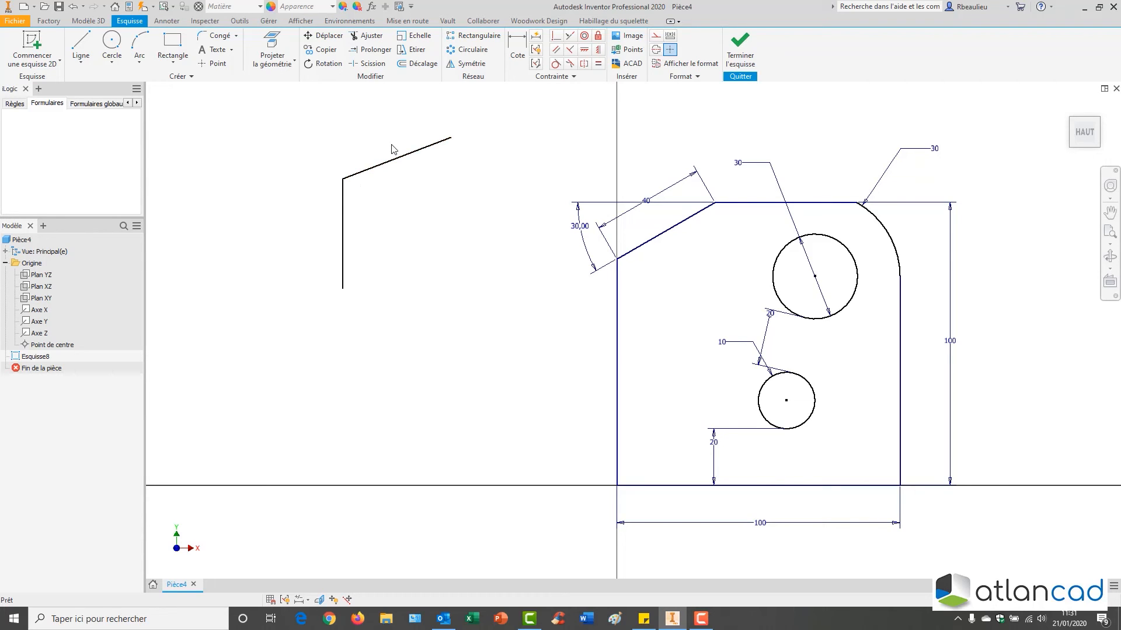
Apply a tangent constraint between the rounded corner arc and the profile's top edge
middle_drag(506, 161, 488, 162)
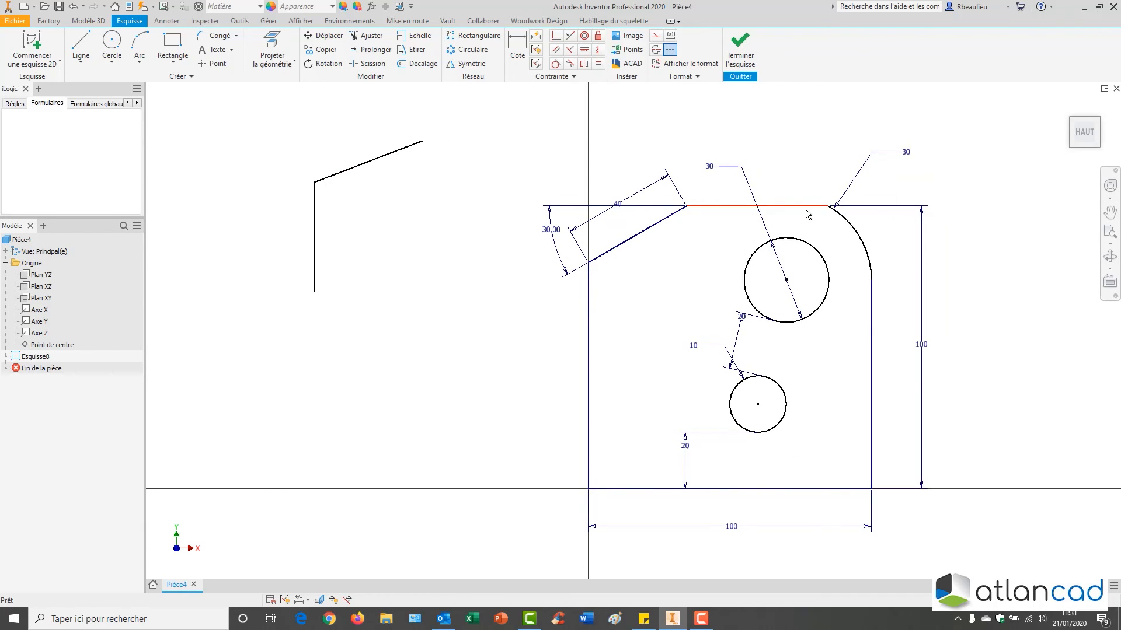
click(557, 64)
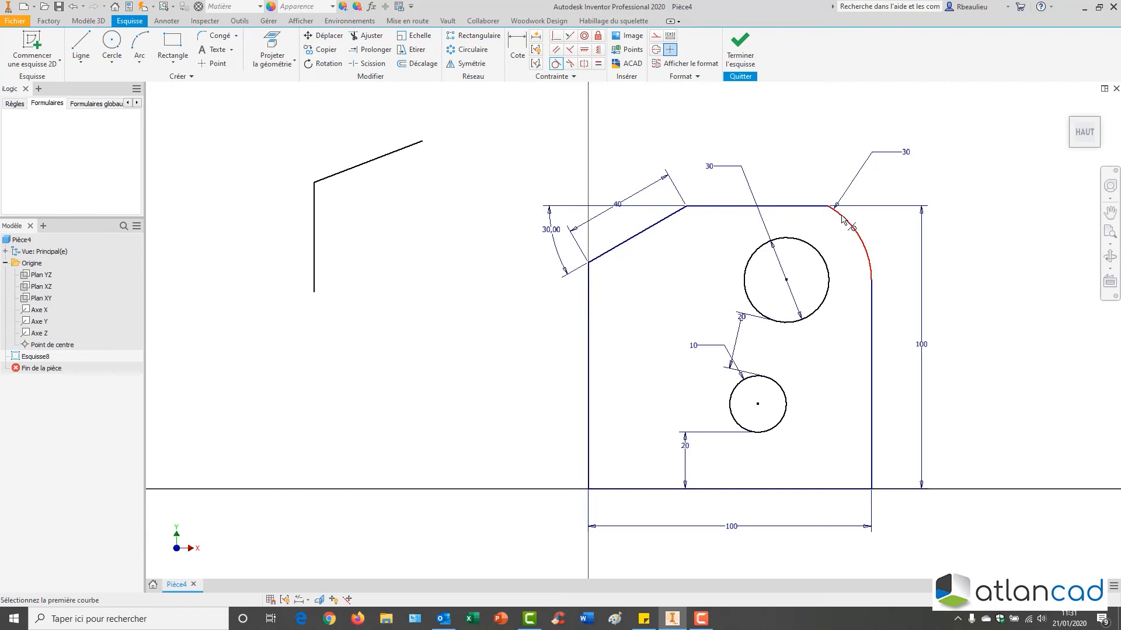
click(848, 235)
click(811, 208)
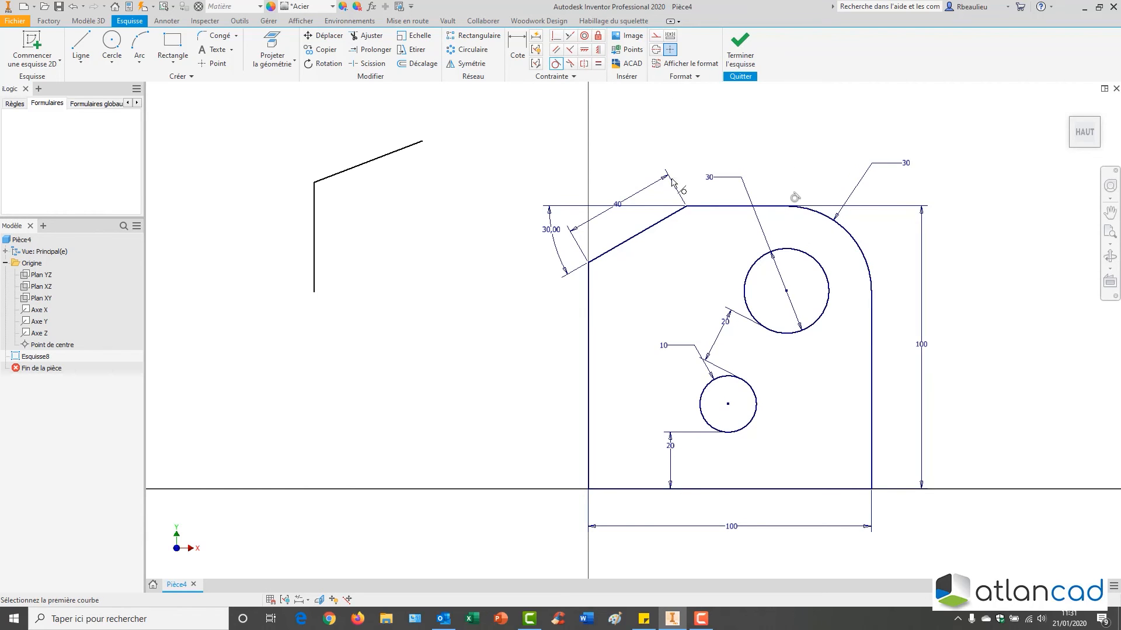
Apply a perpendicular constraint between the vertical line and the slanted line connected to it
click(569, 49)
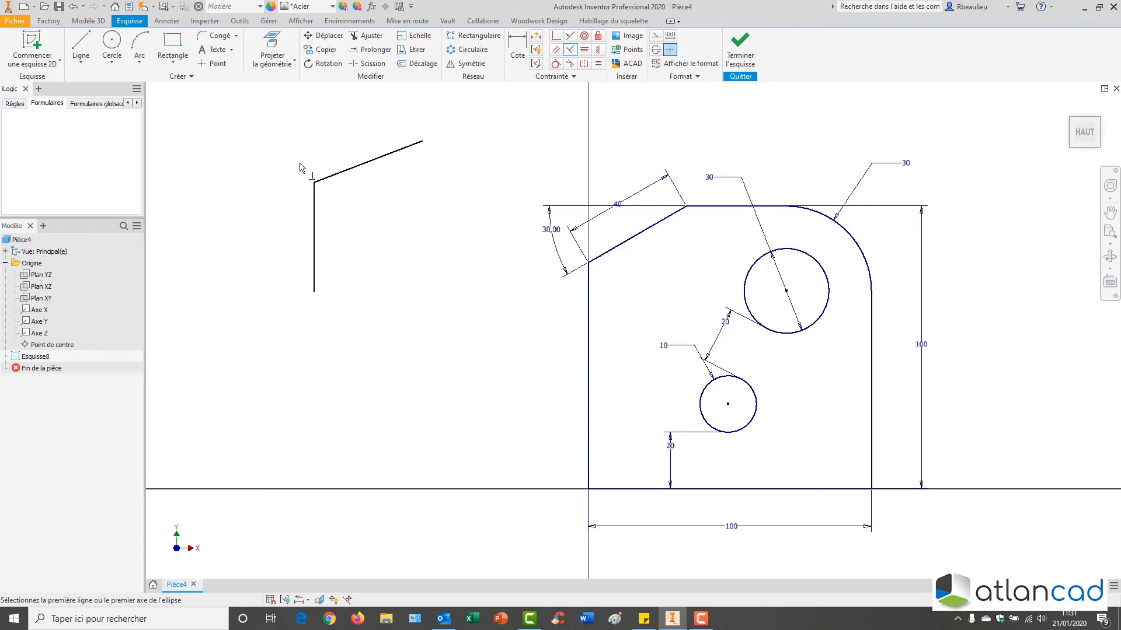
click(316, 203)
click(373, 160)
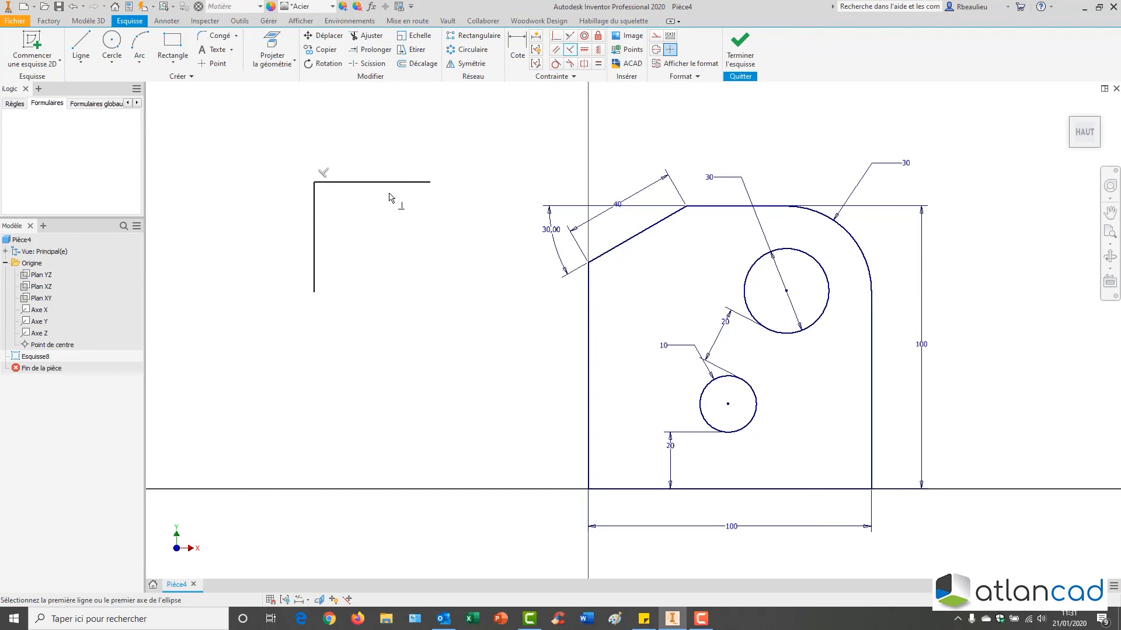
key(Escape)
Draw two separate, roughly parallel slanted lines, rising to the right, above the gap between the perpendicular lines and the profile
middle_drag(432, 221, 379, 249)
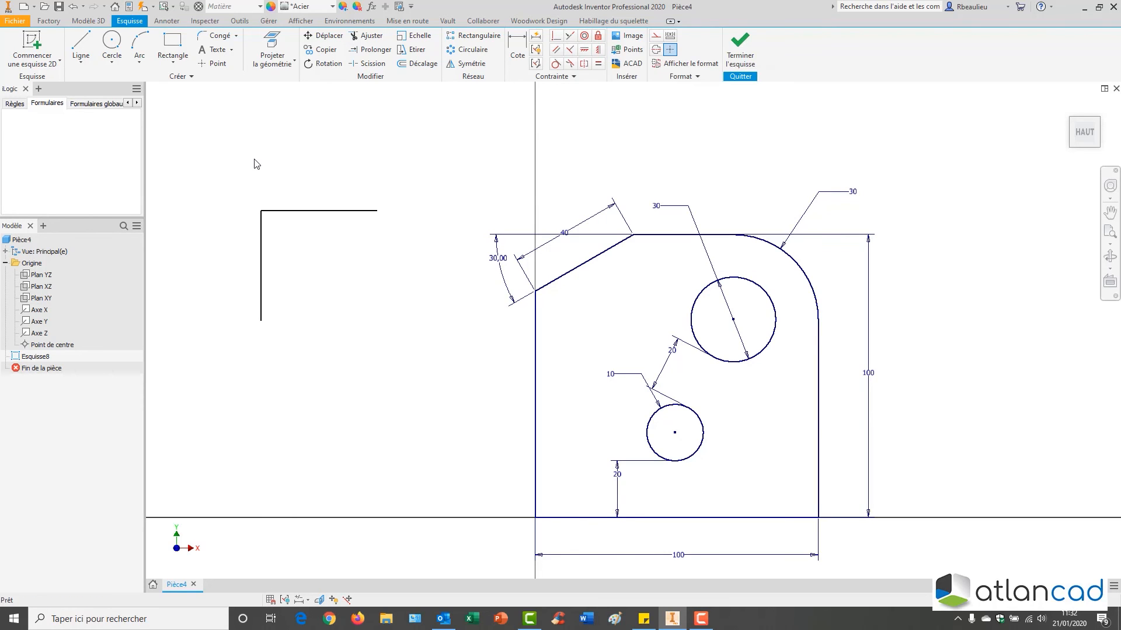
click(80, 46)
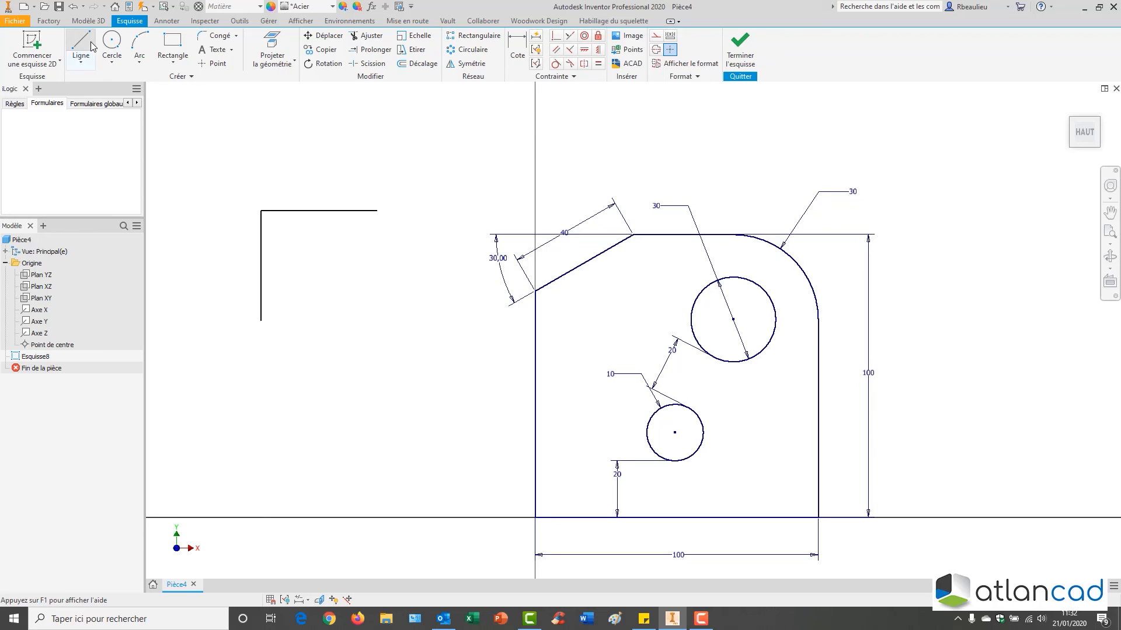
click(364, 183)
click(450, 141)
click(487, 162)
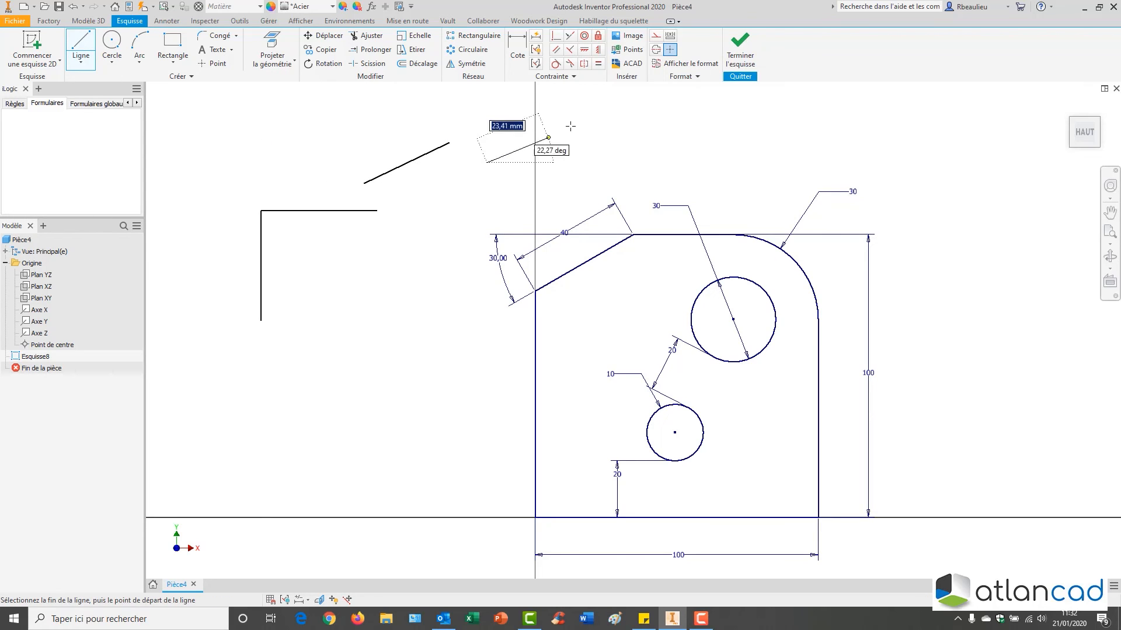
click(590, 114)
key(Escape)
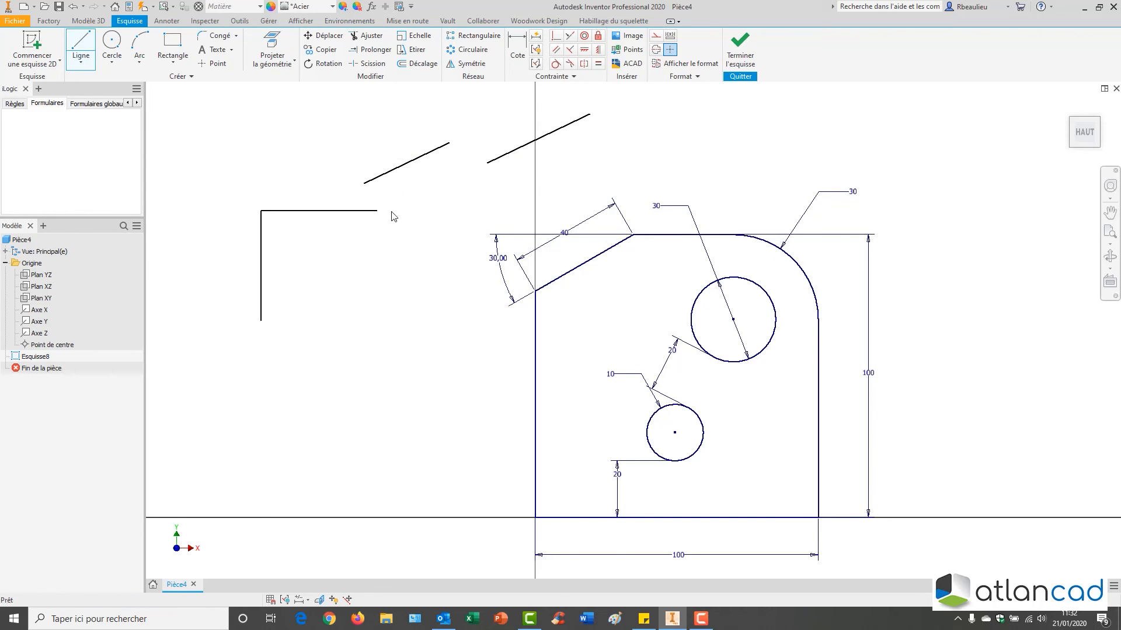
Apply a collinear constraint between the two separate slanted lines
click(570, 37)
click(409, 162)
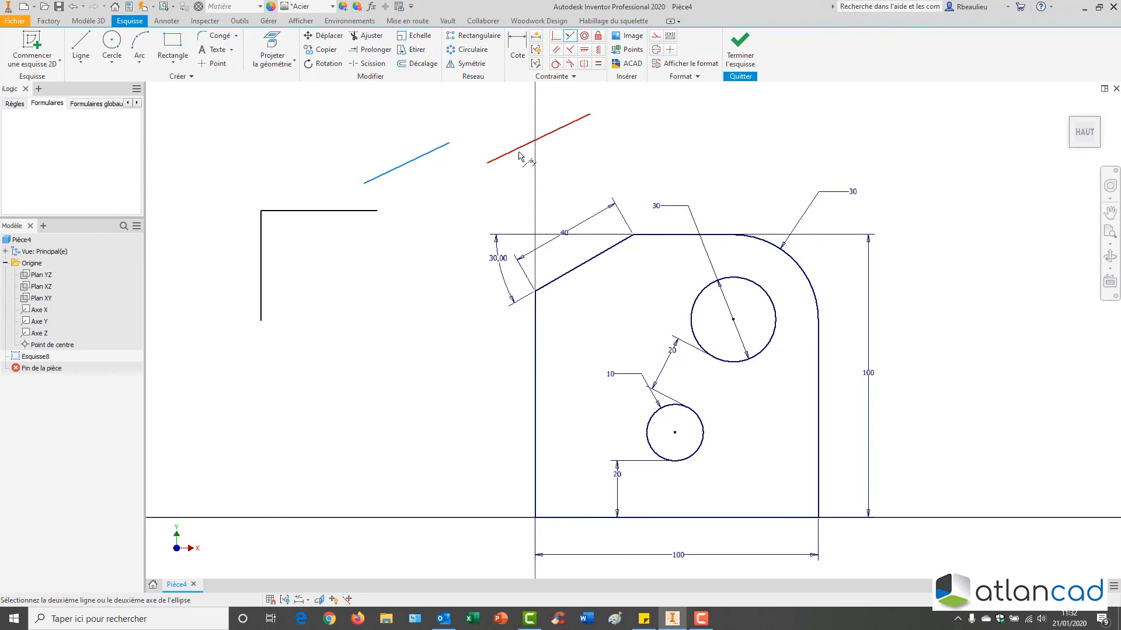
click(522, 146)
key(Escape)
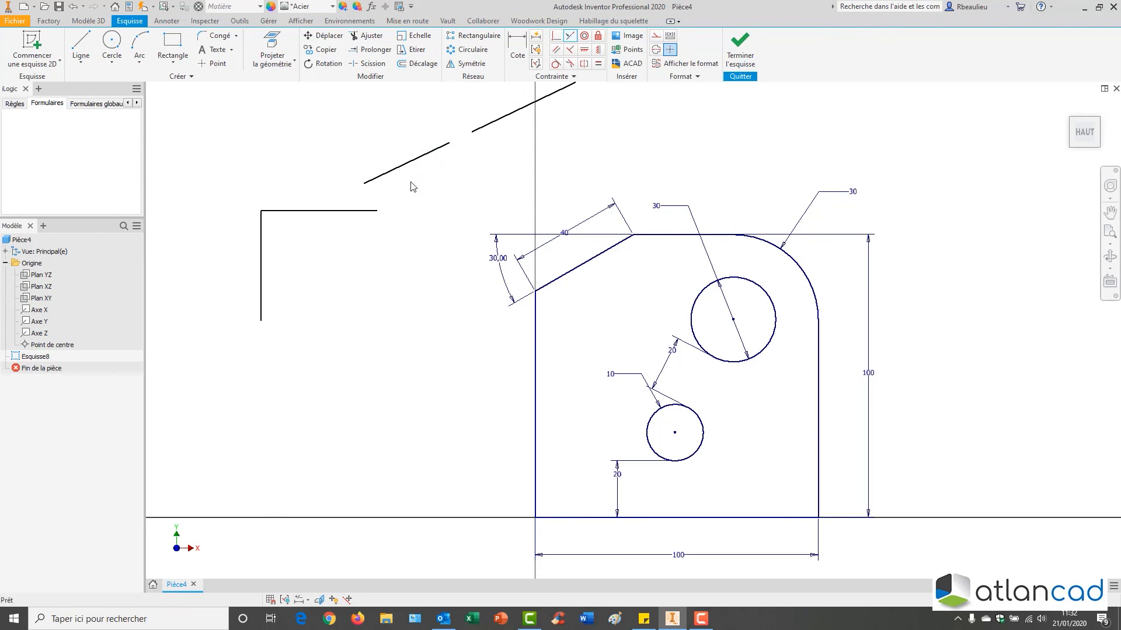
Draw two tall, shallow three-point arcs, one beside the vertical line and one crossing near the slanted lines
middle_drag(496, 152, 462, 187)
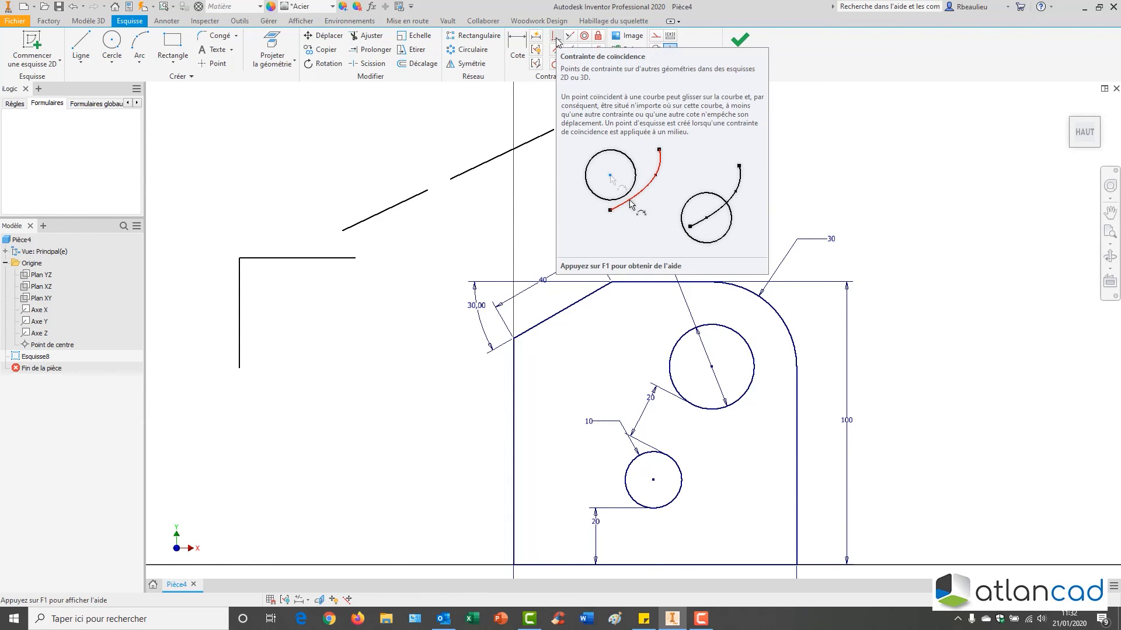
click(139, 44)
click(206, 108)
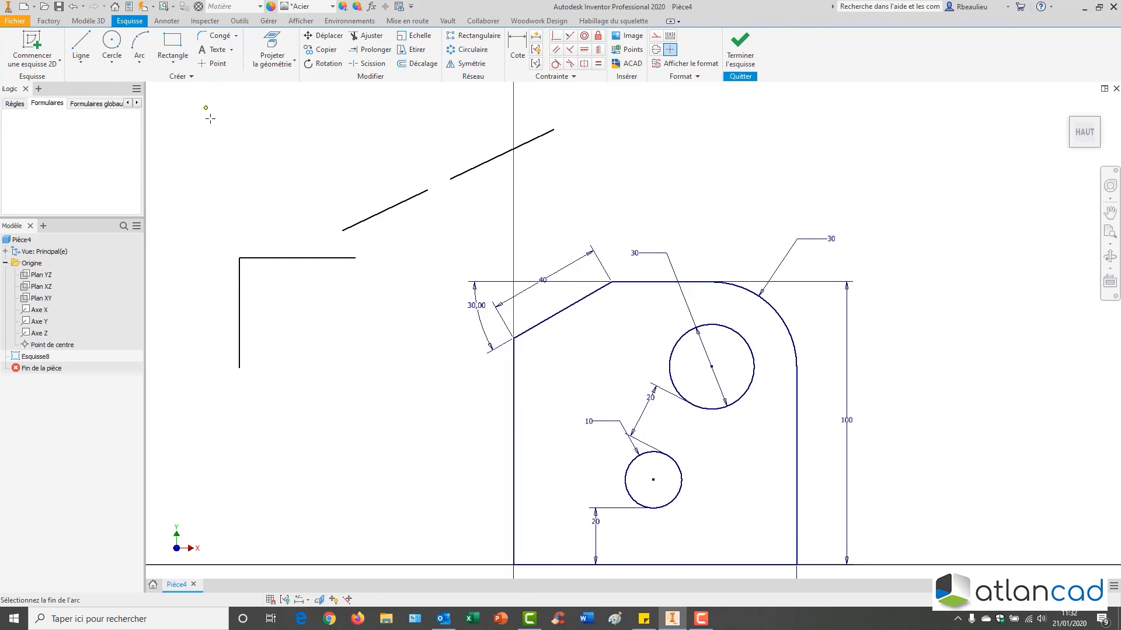
click(202, 518)
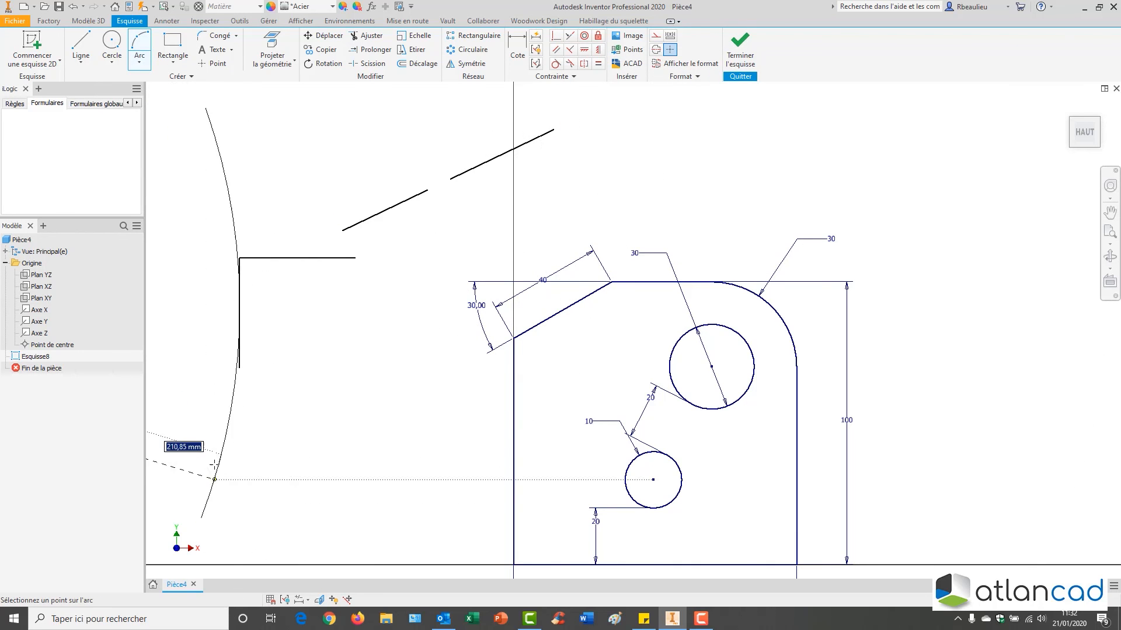
click(214, 410)
click(449, 98)
click(427, 548)
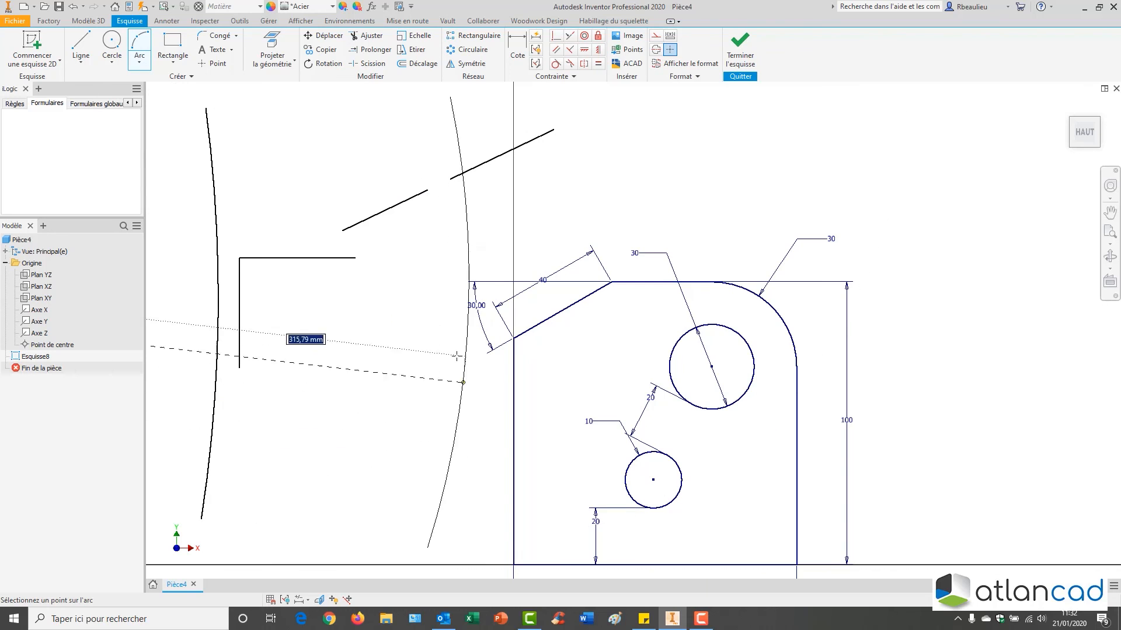
click(445, 350)
key(Escape)
Examine the two arcs' distant centre points and apply a concentric constraint between the arcs
scroll(409, 372, down, 5)
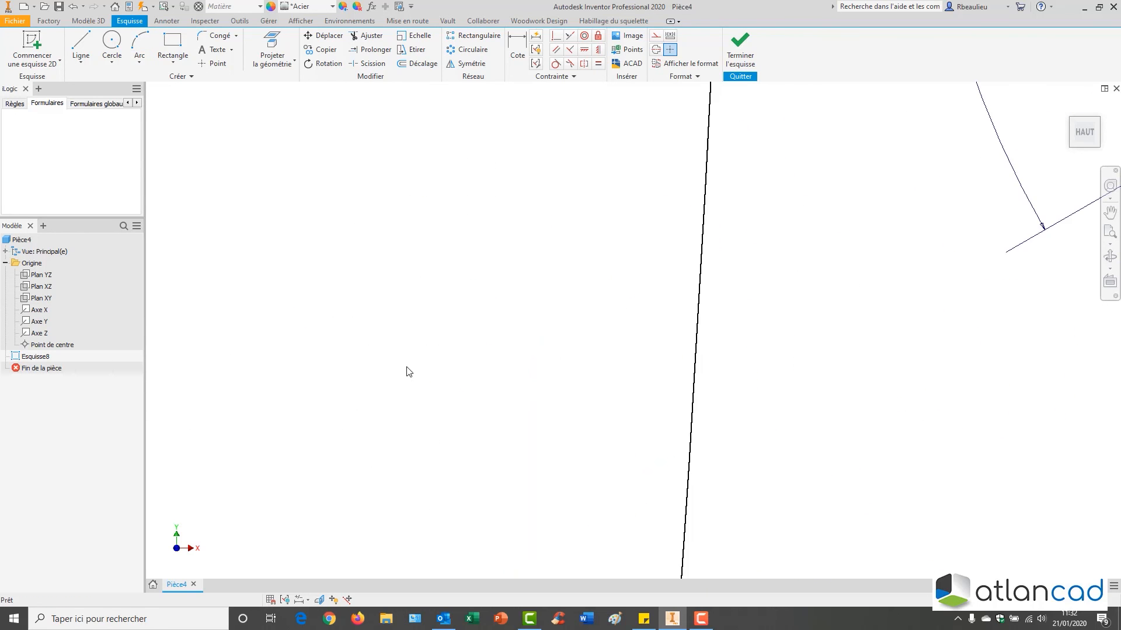
scroll(409, 372, up, 12)
middle_drag(392, 365, 671, 324)
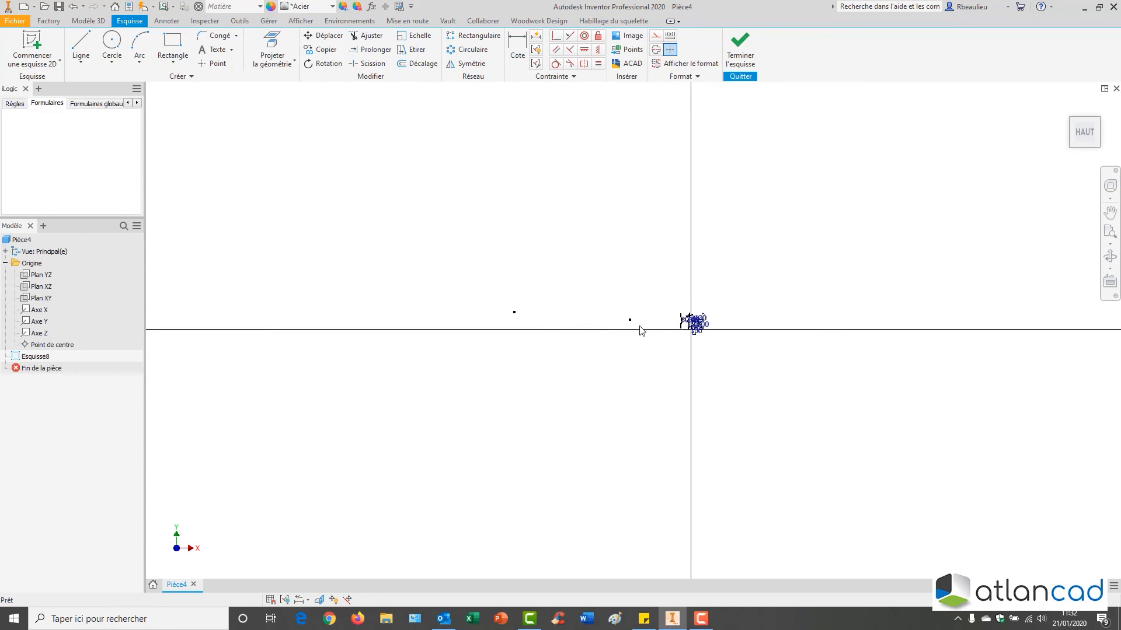
scroll(689, 322, down, 12)
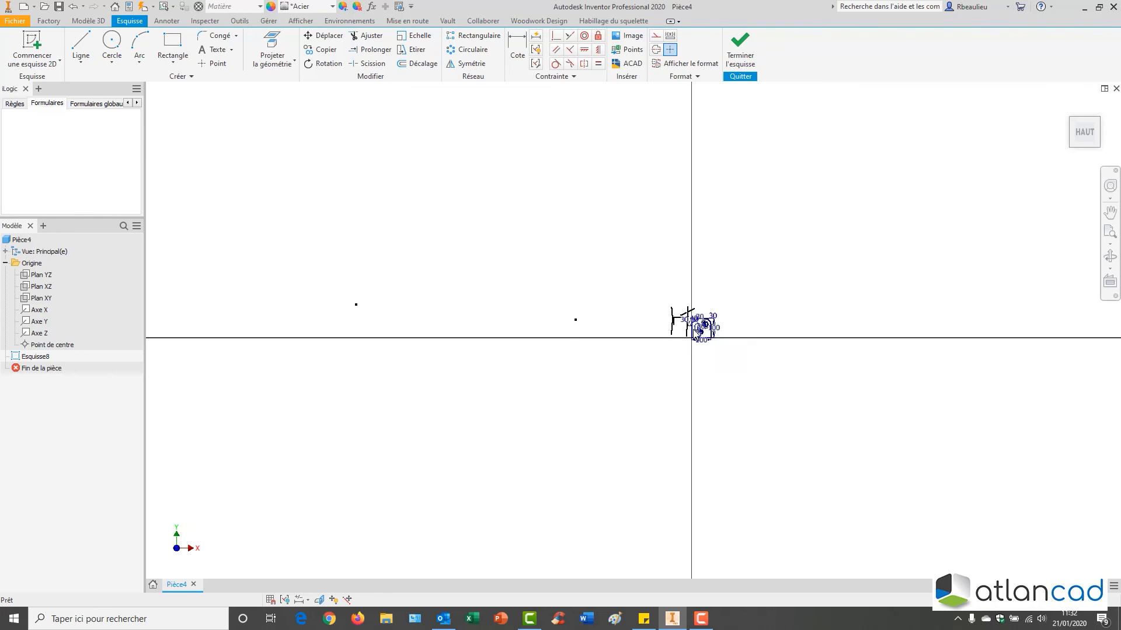
scroll(589, 286, up, 3)
middle_drag(559, 283, 507, 349)
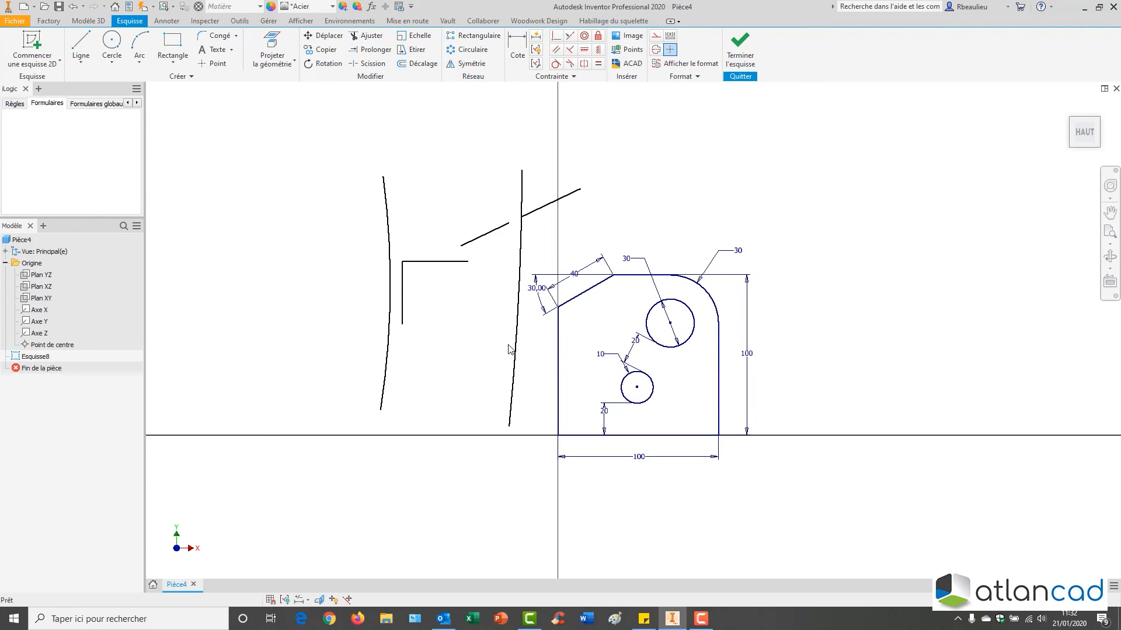
click(584, 37)
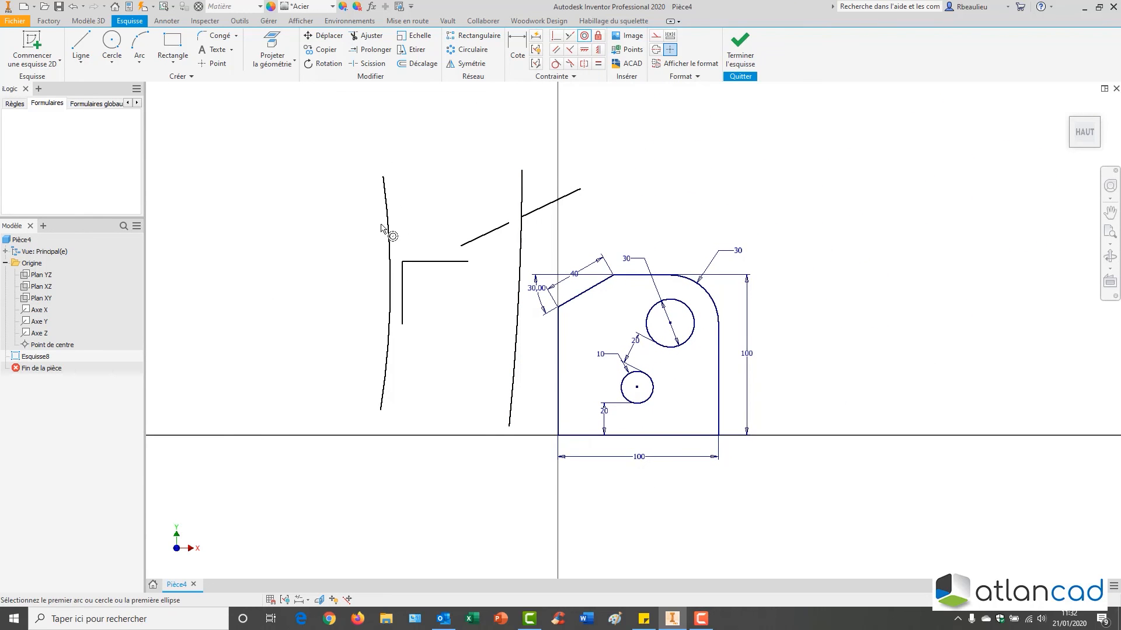
click(388, 229)
click(522, 206)
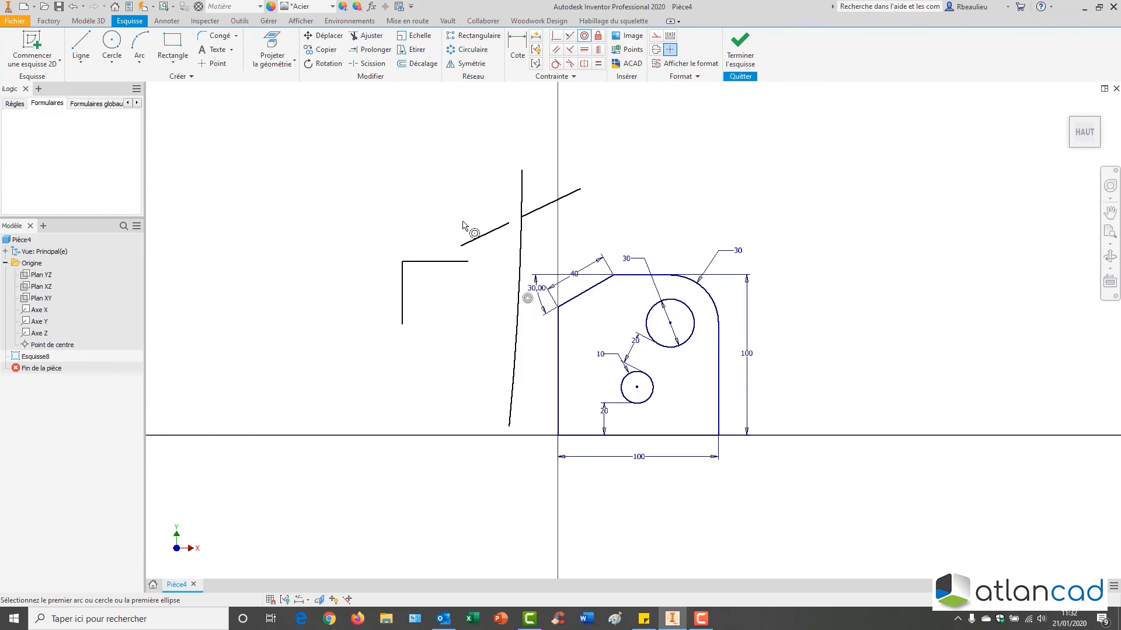
Pull the outer end of the collinear slanted line down to a shallower slope, and move the nearby arc's upper end slightly left
scroll(463, 229, up, 2)
scroll(463, 227, down, 6)
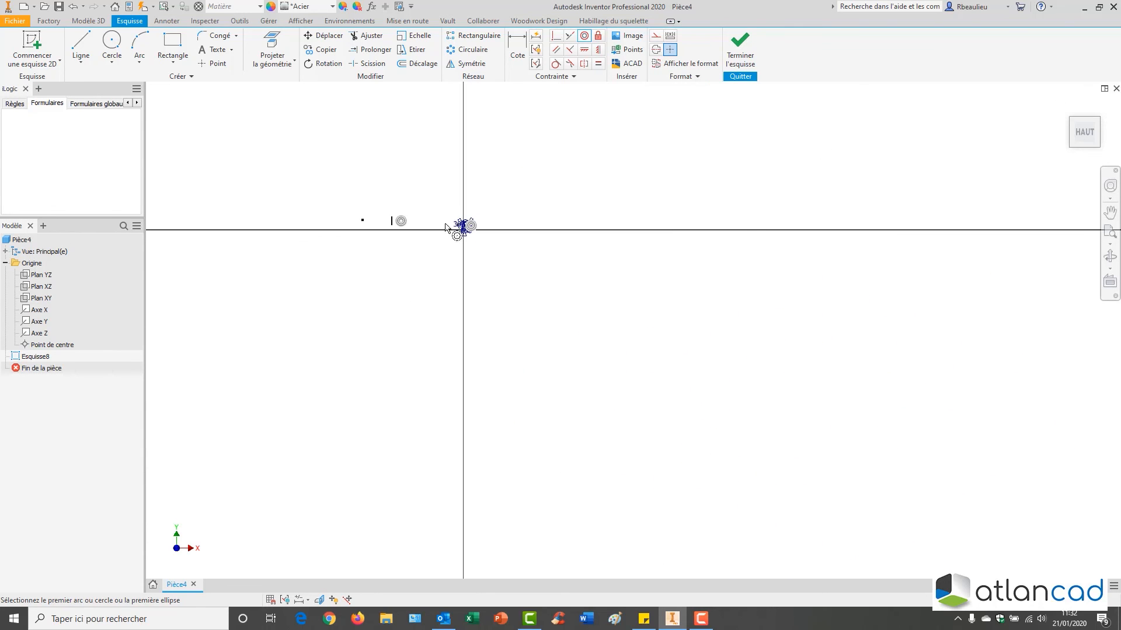
scroll(463, 227, up, 4)
middle_drag(545, 134, 561, 92)
scroll(531, 228, down, 3)
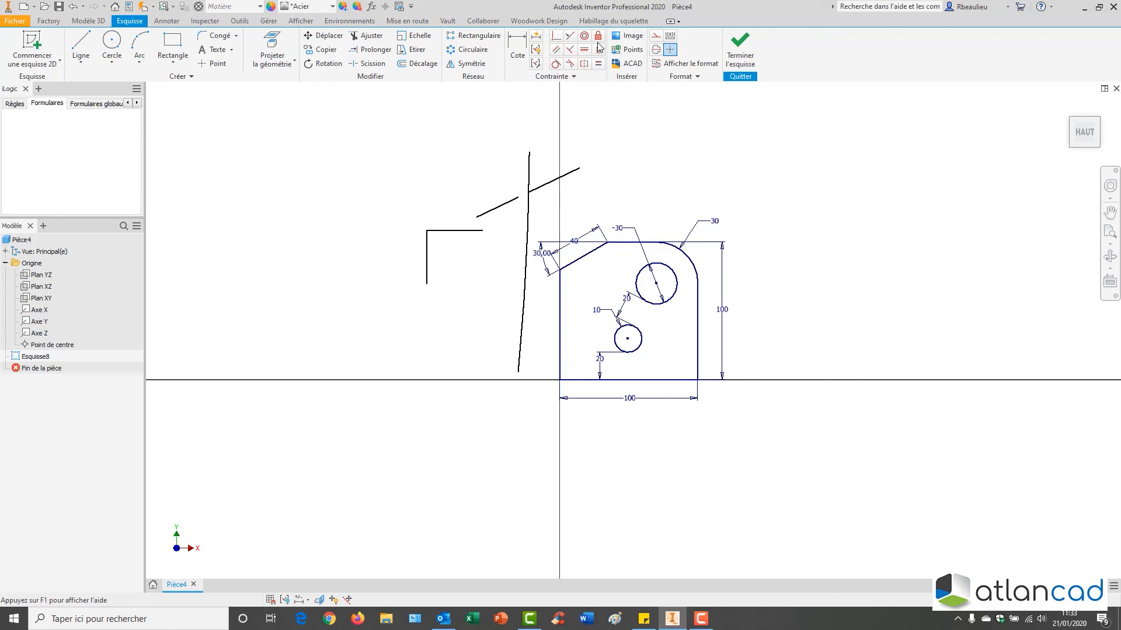
click(578, 170)
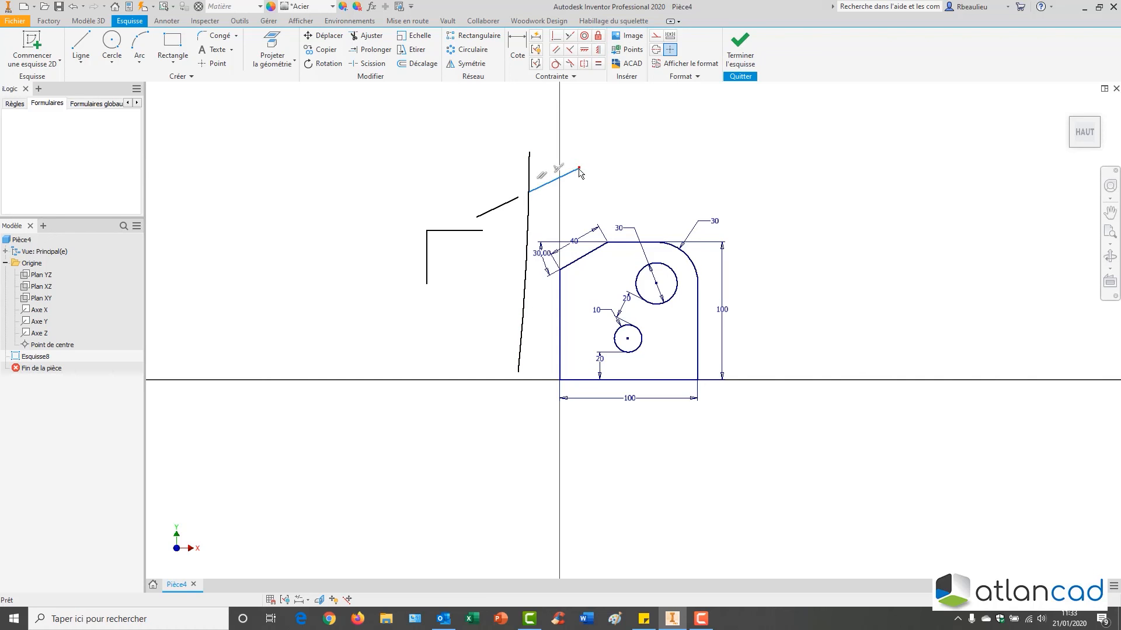
drag(578, 170, 597, 184)
mouse_move(528, 156)
mouse_down()
mouse_move(462, 152)
mouse_move(513, 146)
mouse_up()
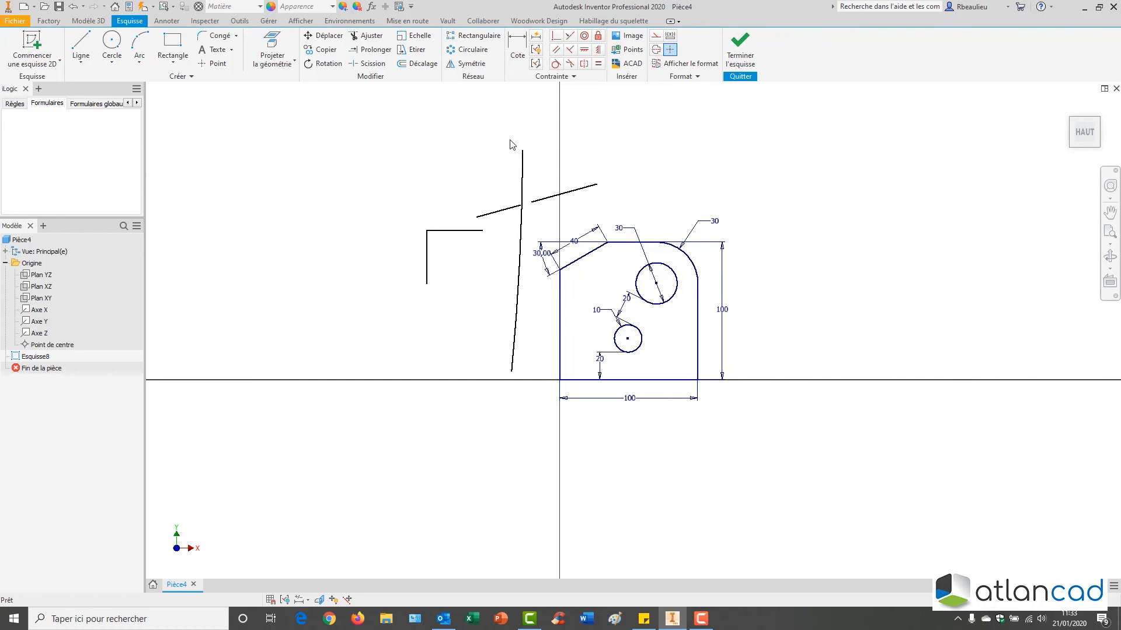
Apply a horizontal constraint to the slanted line nearest the dimensioned profile, which is collinear with the other slanted line
click(584, 51)
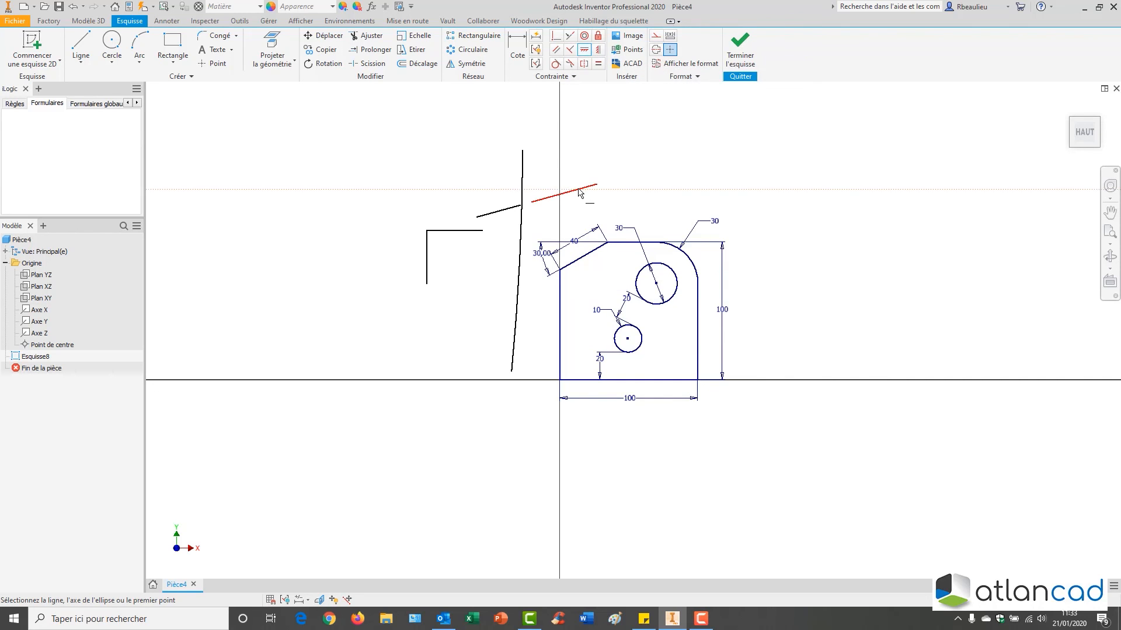
click(582, 190)
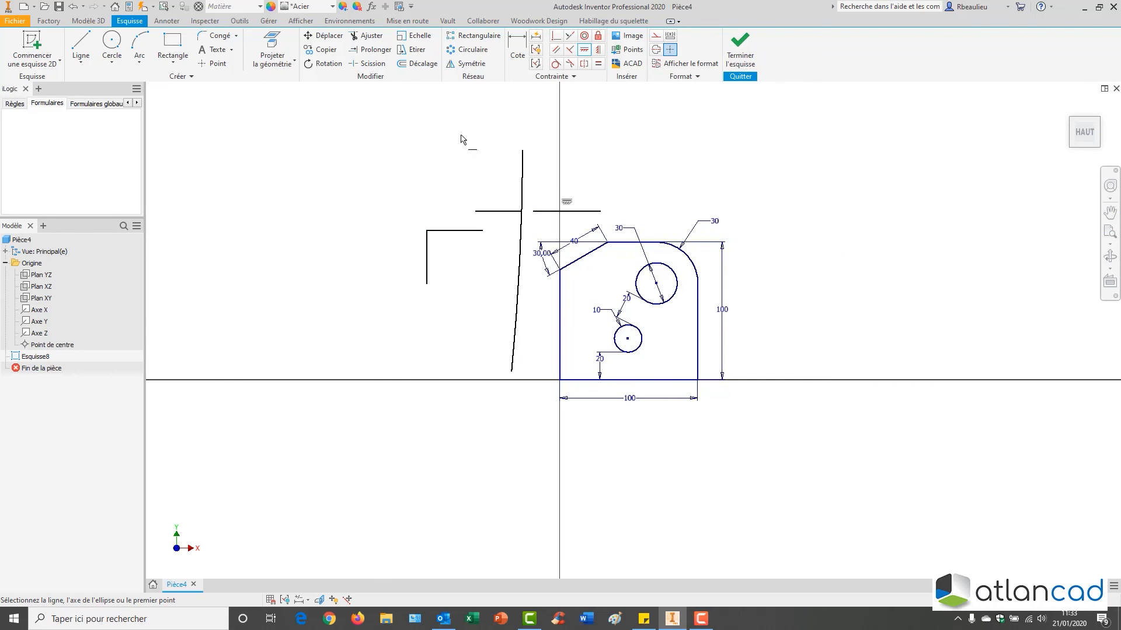
key(Escape)
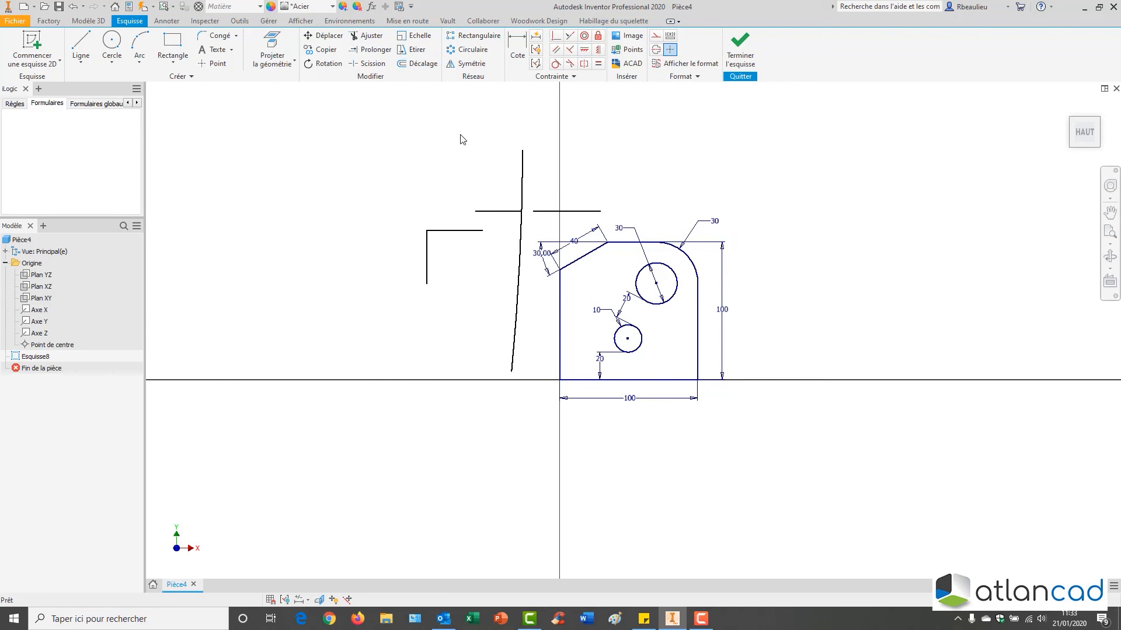
Draw two small circles side by side above the corner lines and align their centre points with a horizontal constraint
click(111, 47)
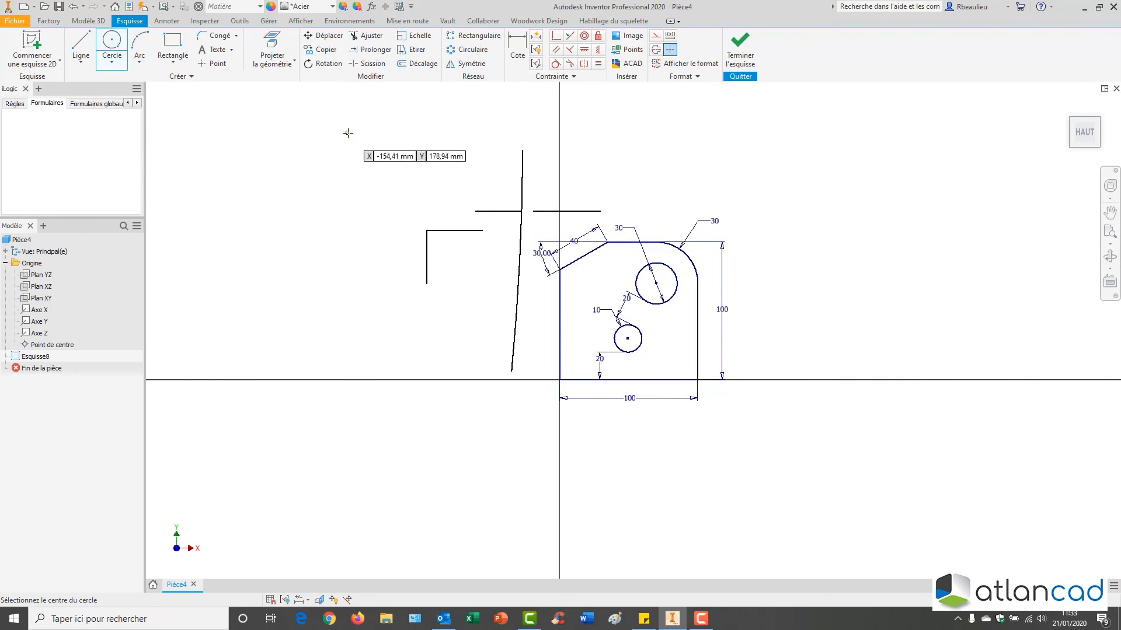
click(443, 147)
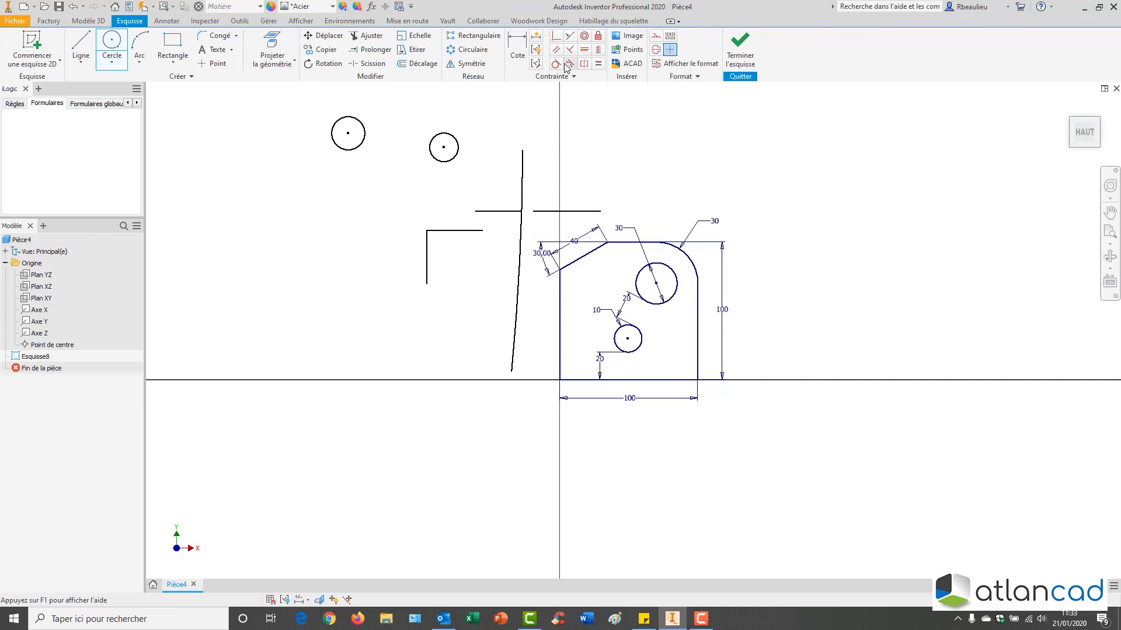
click(584, 50)
click(347, 133)
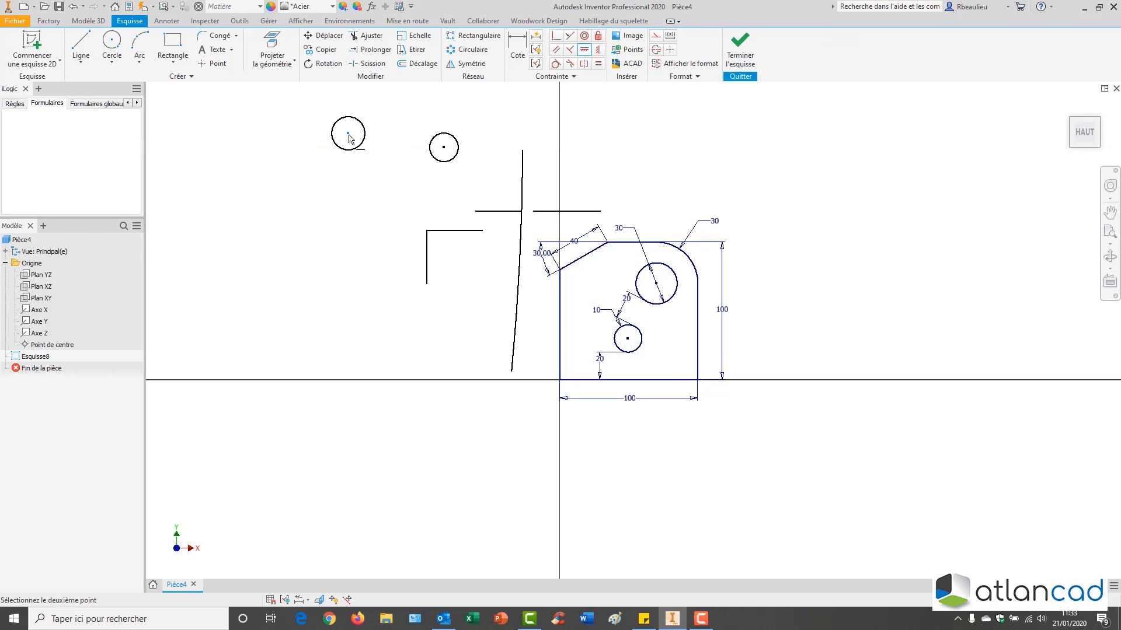
click(444, 149)
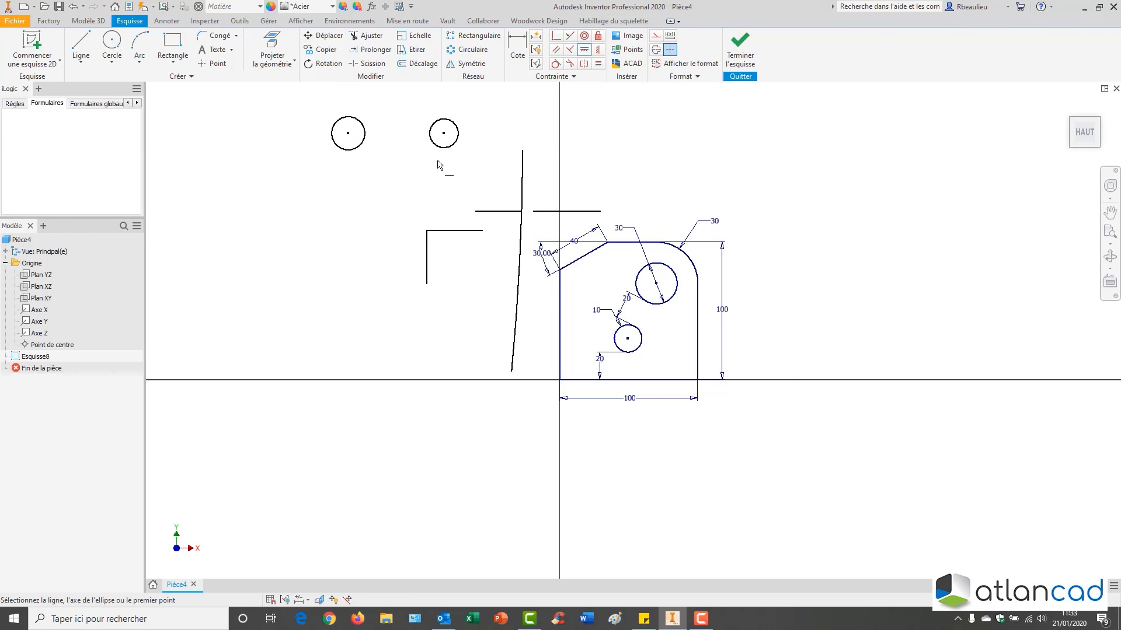
key(Escape)
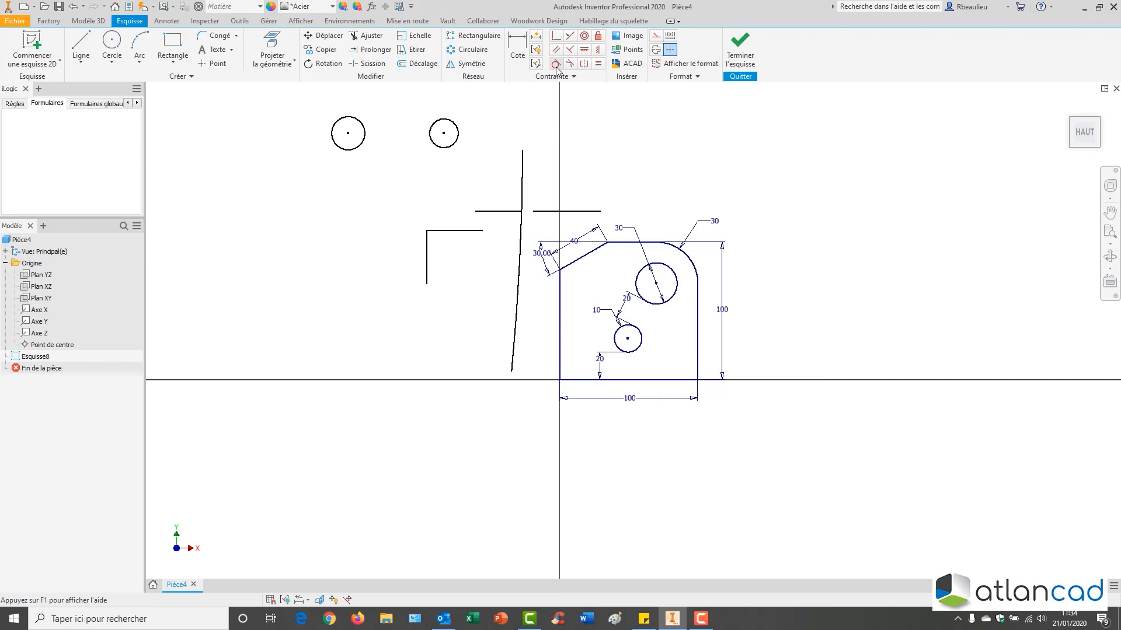
Apply equal constraints between the two new circles and between the horizontal and vertical lines of the open corner
click(598, 66)
click(443, 119)
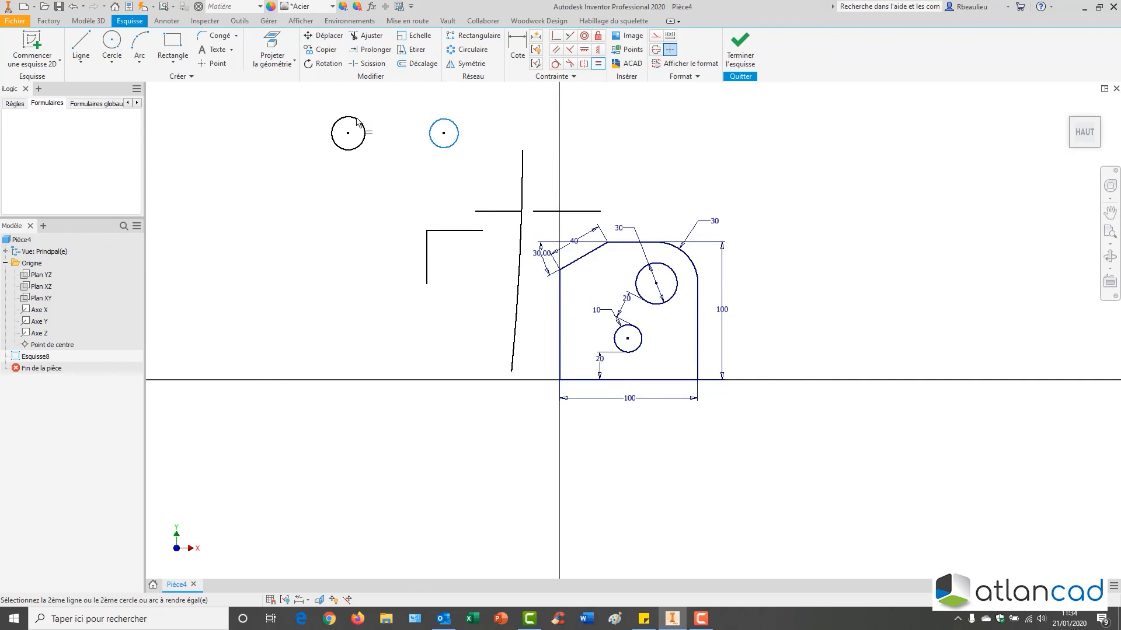
click(358, 121)
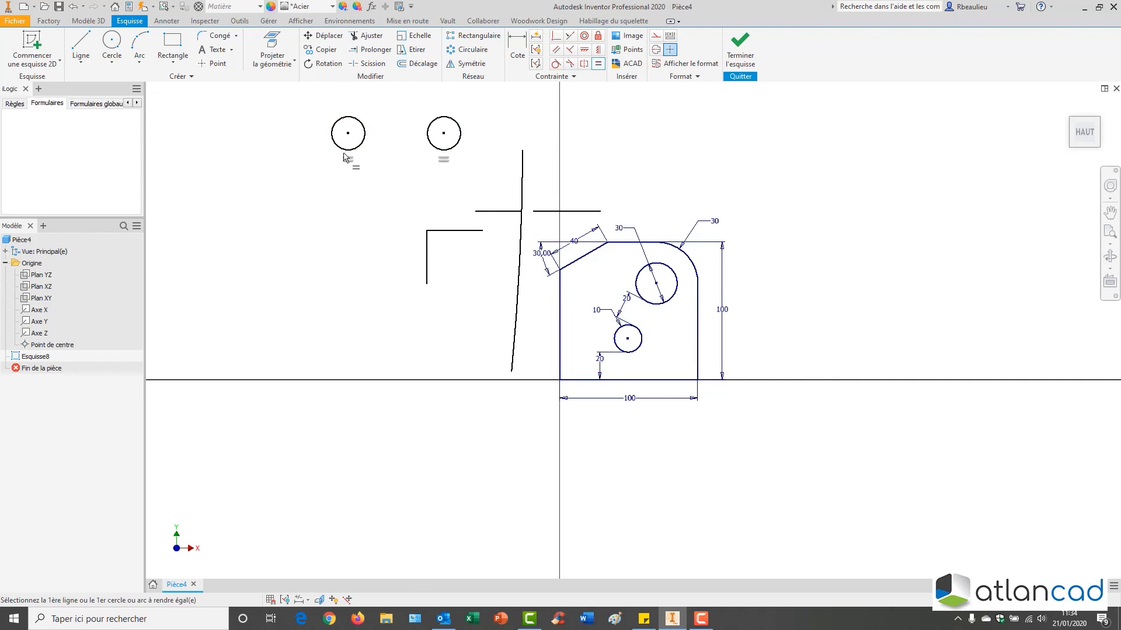
click(442, 231)
click(427, 260)
key(Escape)
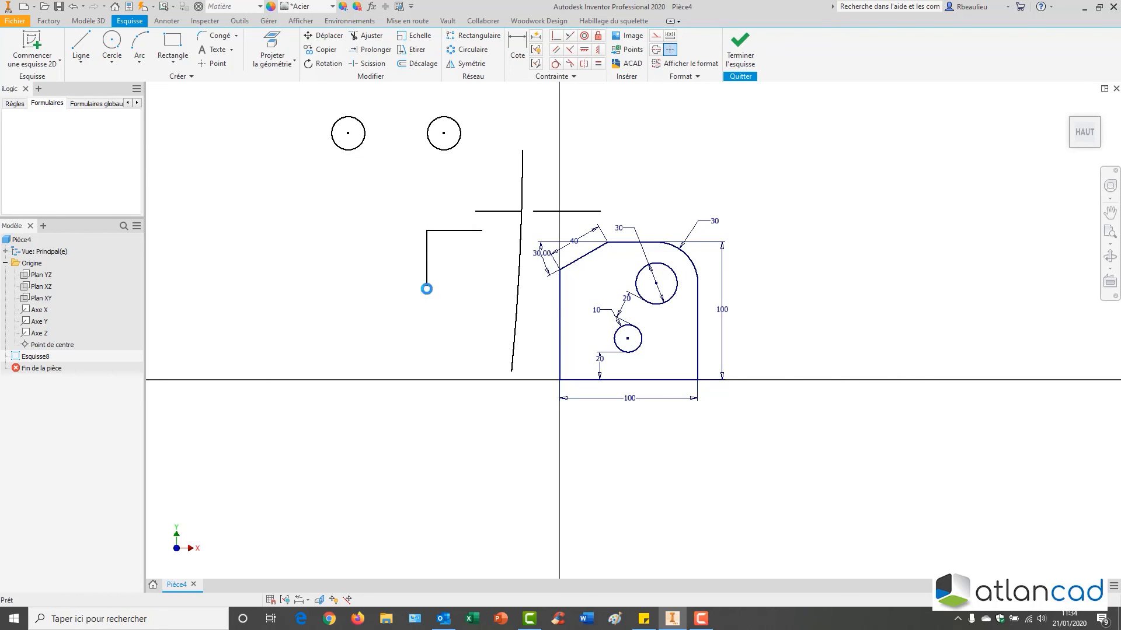
Pull the open corner's lower endpoint down and left to lengthen its lines, and enlarge the left circle to about 2.5 times its size
drag(427, 285, 380, 352)
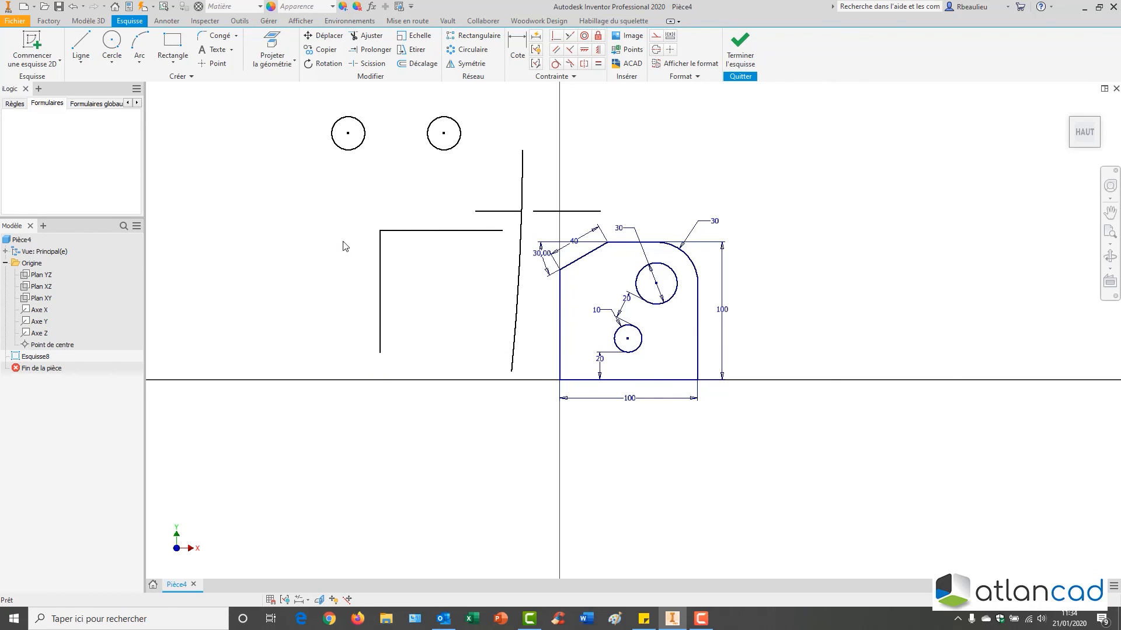
drag(337, 144, 337, 175)
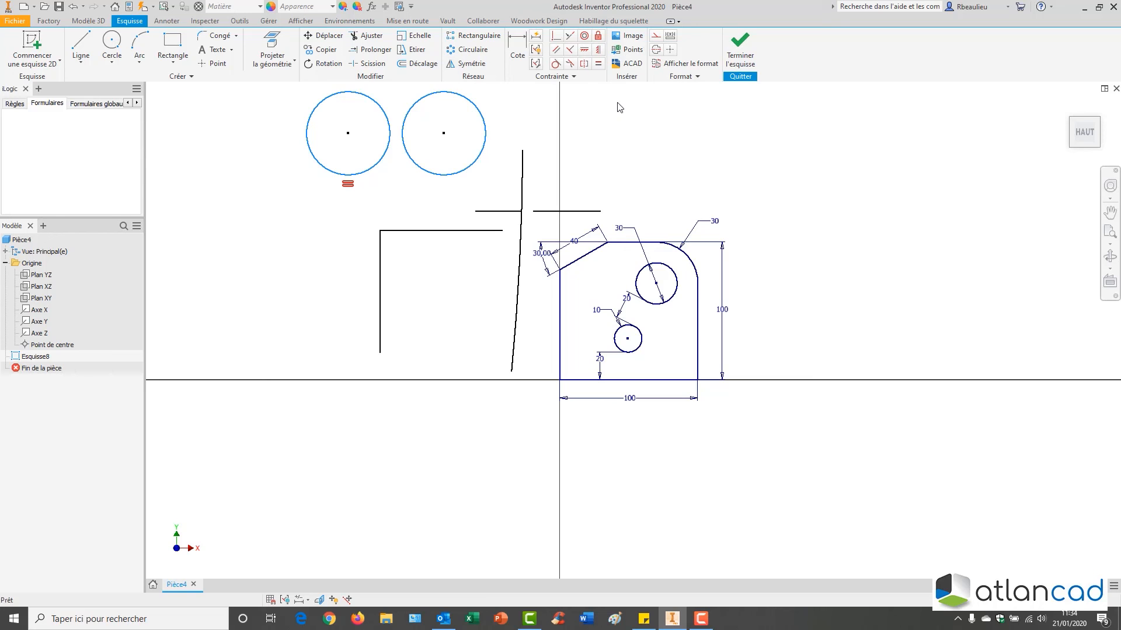
mouse_move(620, 107)
middle_down()
mouse_move(649, 153)
mouse_move(570, 154)
mouse_move(587, 156)
middle_up()
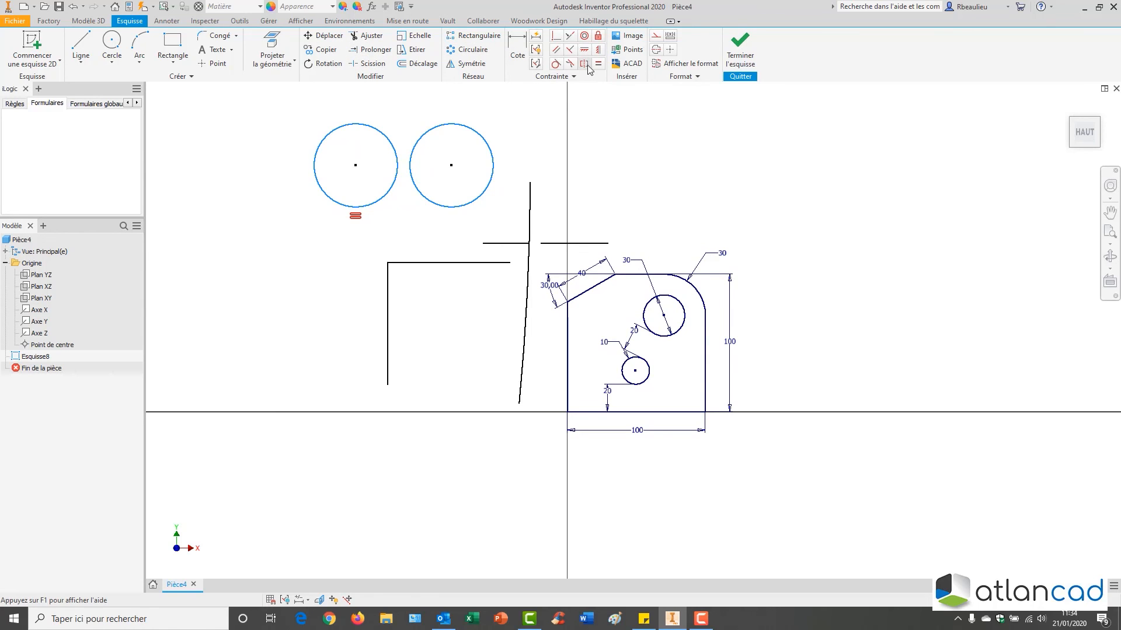
middle_drag(640, 141, 649, 138)
click(649, 138)
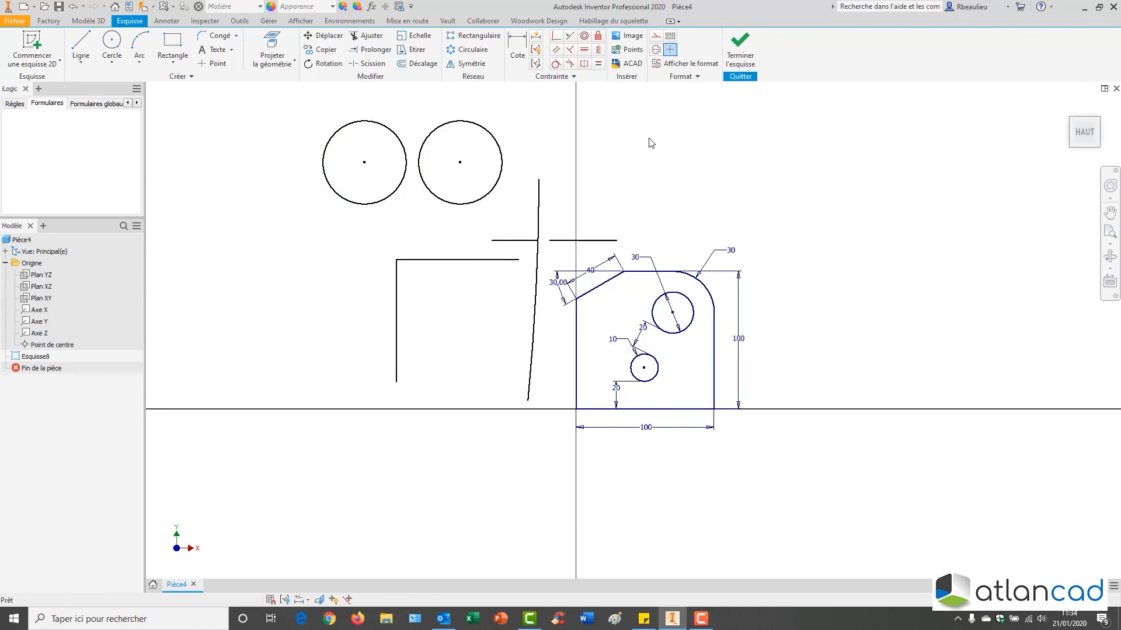